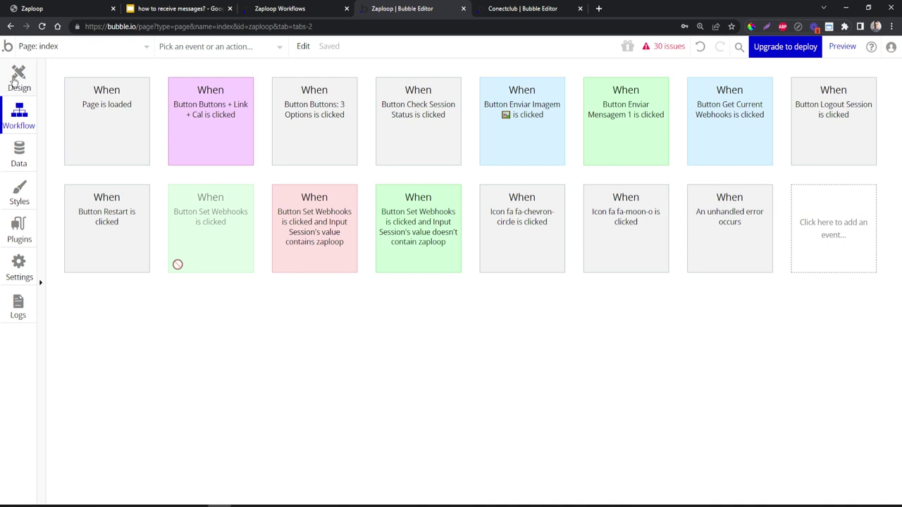
# - Select the Enviar Mensagem button on the index page and view its send-message workflow
pyautogui.click(14, 82)
pyautogui.click(648, 346)
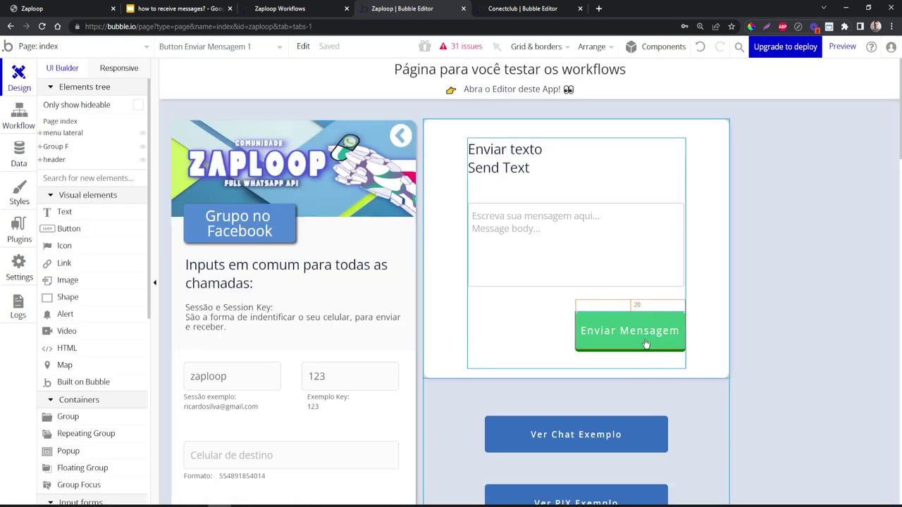
pyautogui.doubleClick(648, 346)
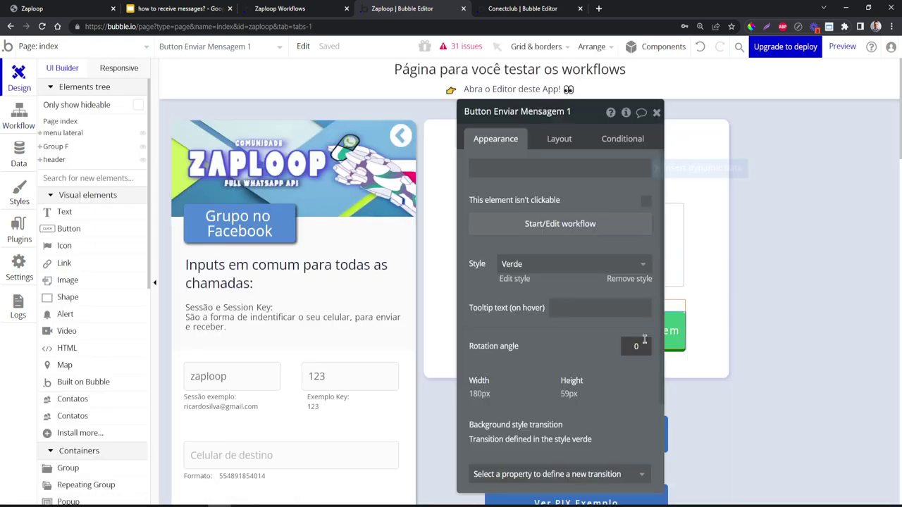
pyautogui.click(535, 233)
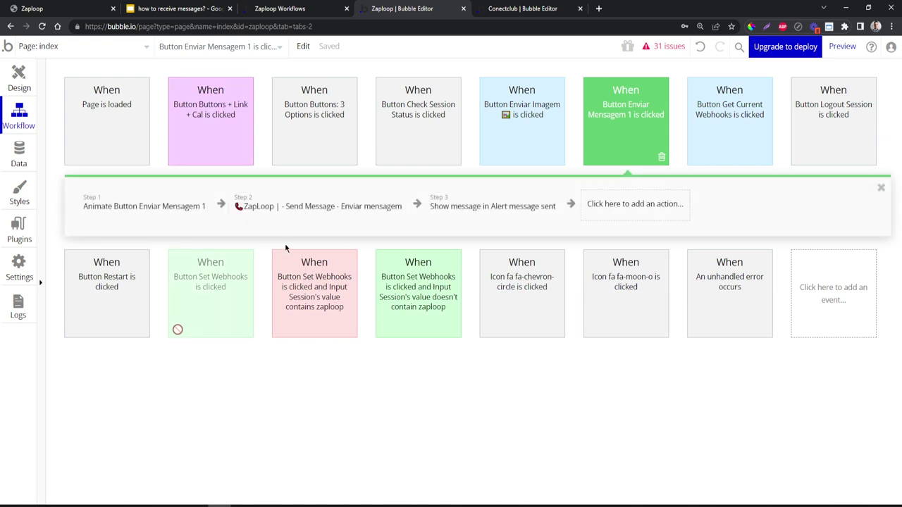
# - Return to the Design canvas, close the button's property panel, and switch to the Conectclub editor
pyautogui.click(17, 77)
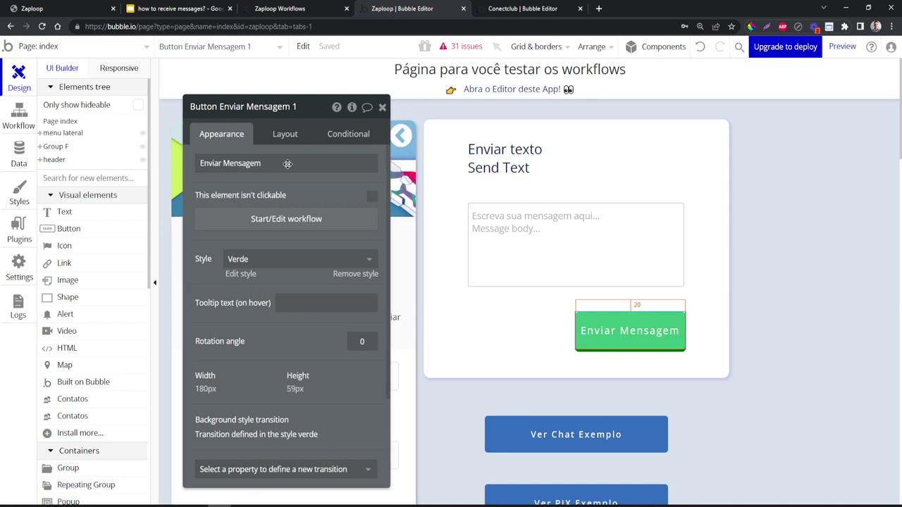
pyautogui.click(382, 107)
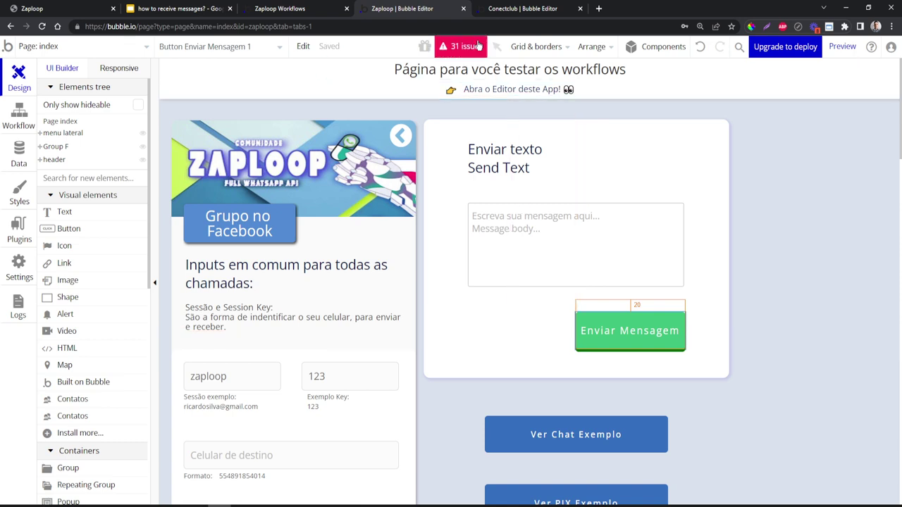
pyautogui.click(514, 9)
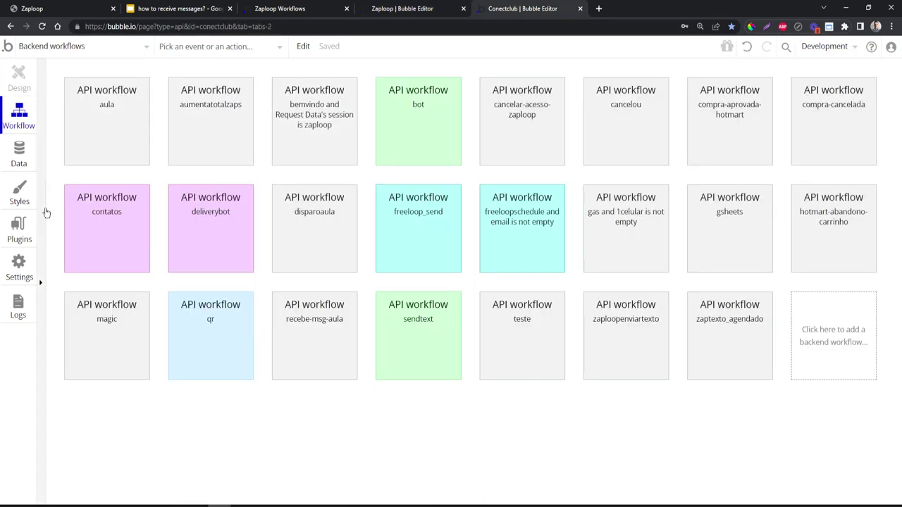
pyautogui.click(19, 239)
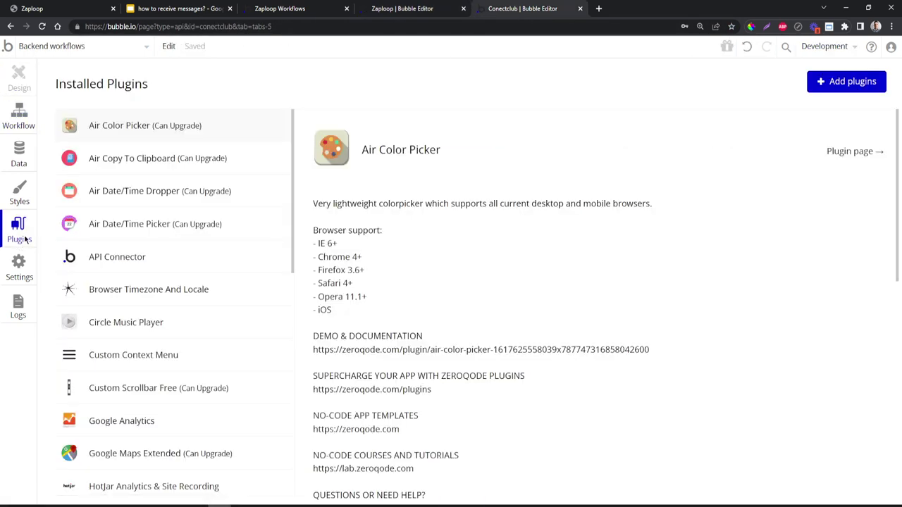
pyautogui.click(19, 266)
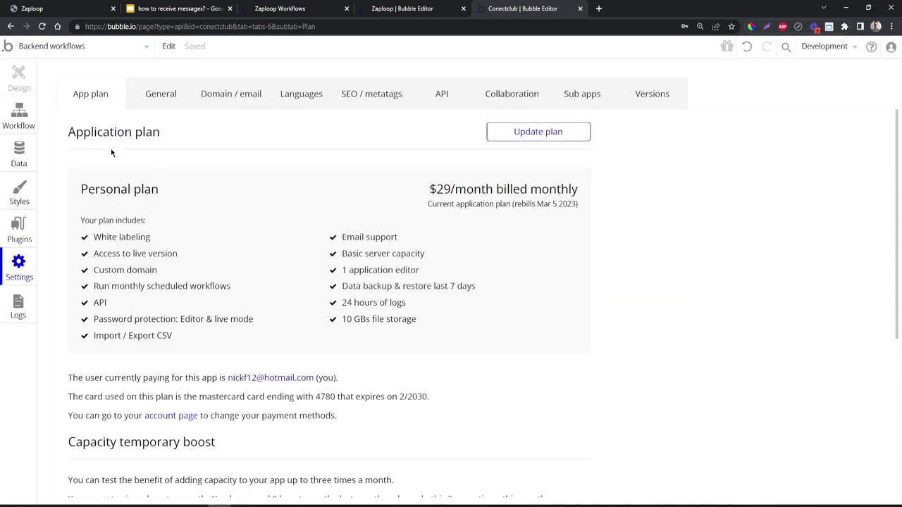
pyautogui.click(86, 49)
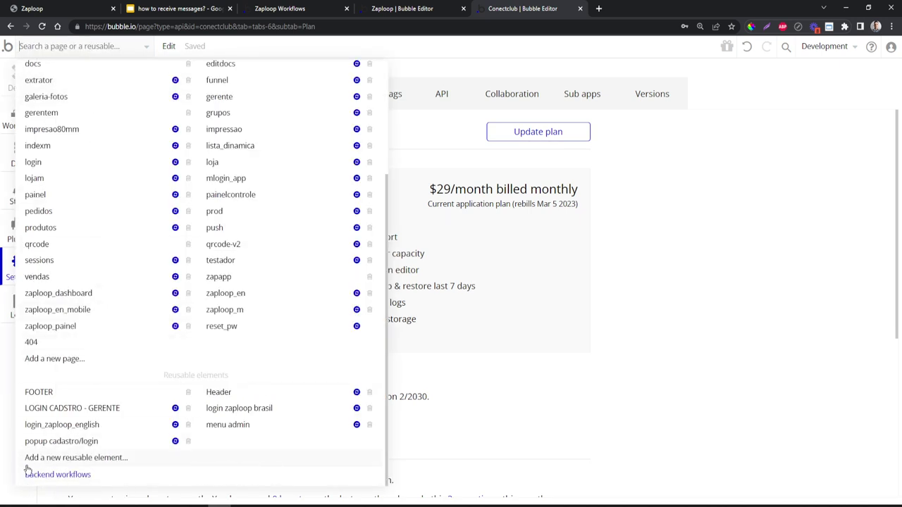
pyautogui.click(708, 302)
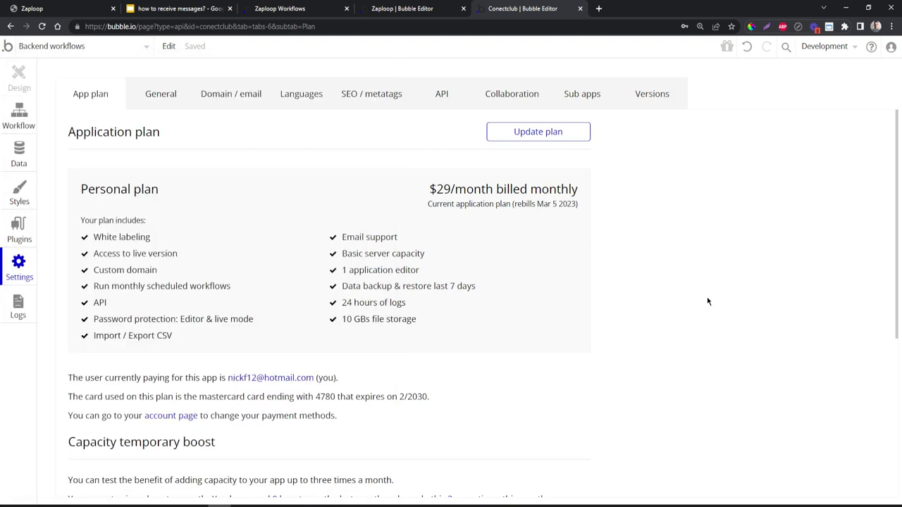
pyautogui.click(172, 97)
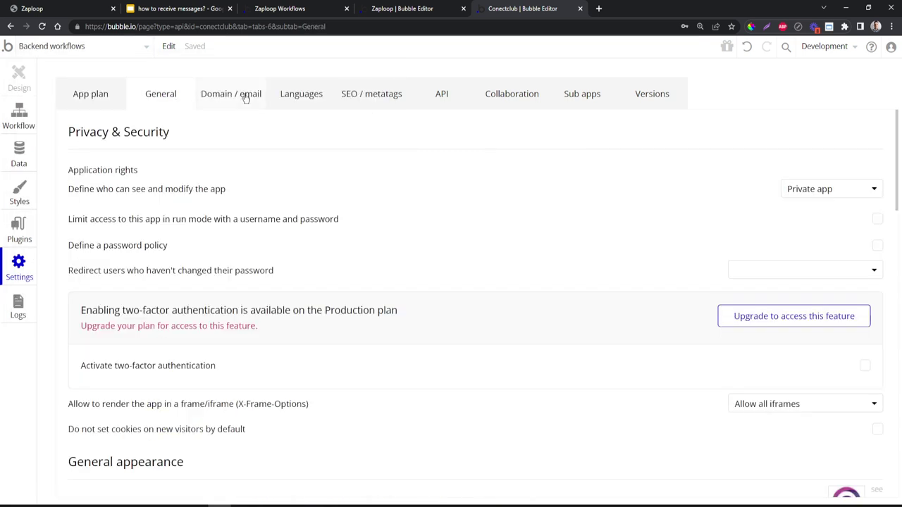
pyautogui.click(455, 92)
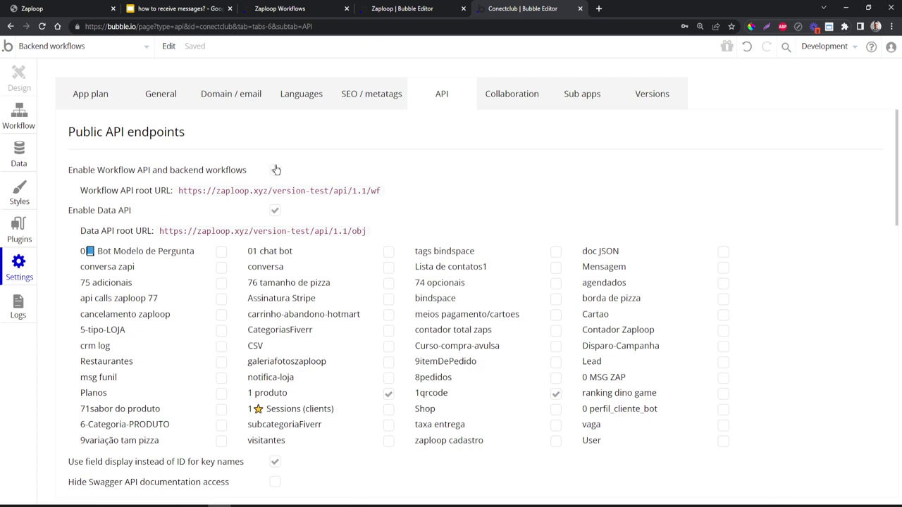
pyautogui.click(21, 113)
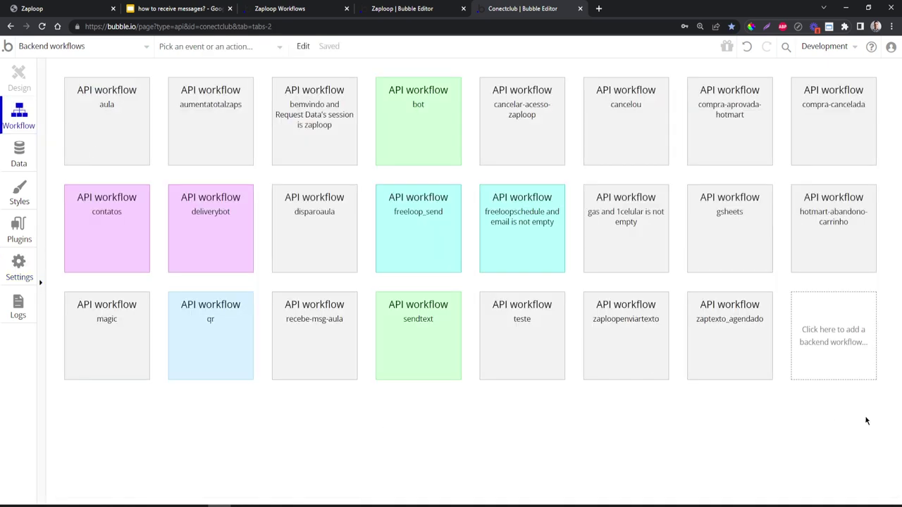
# - Add a new API workflow named getmessages
pyautogui.click(823, 327)
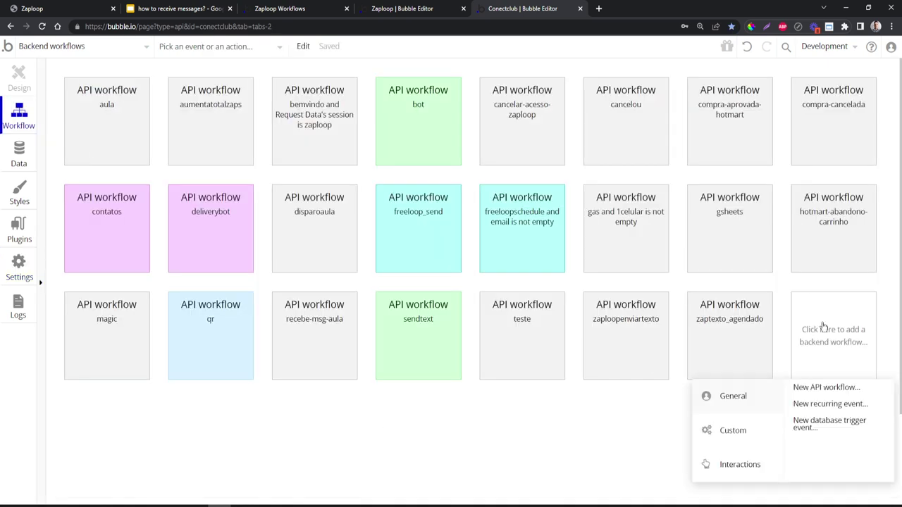
pyautogui.click(808, 393)
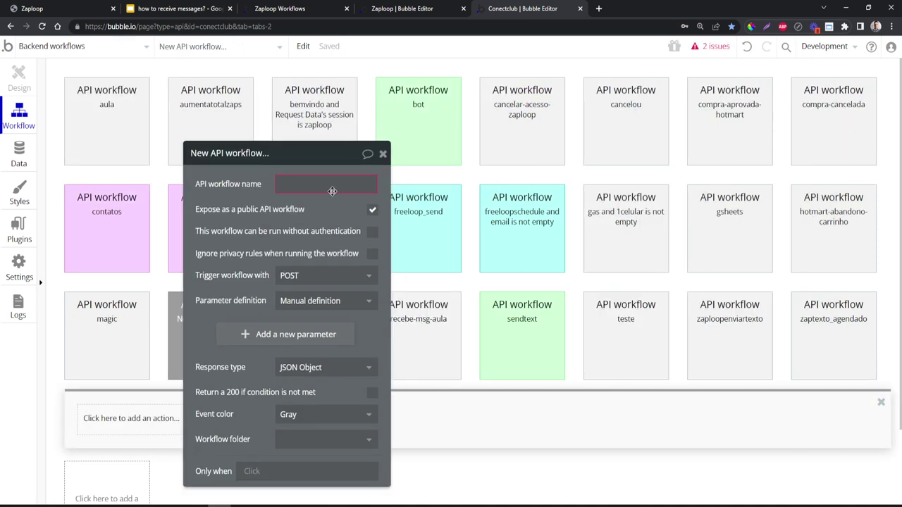
pyautogui.click(334, 185)
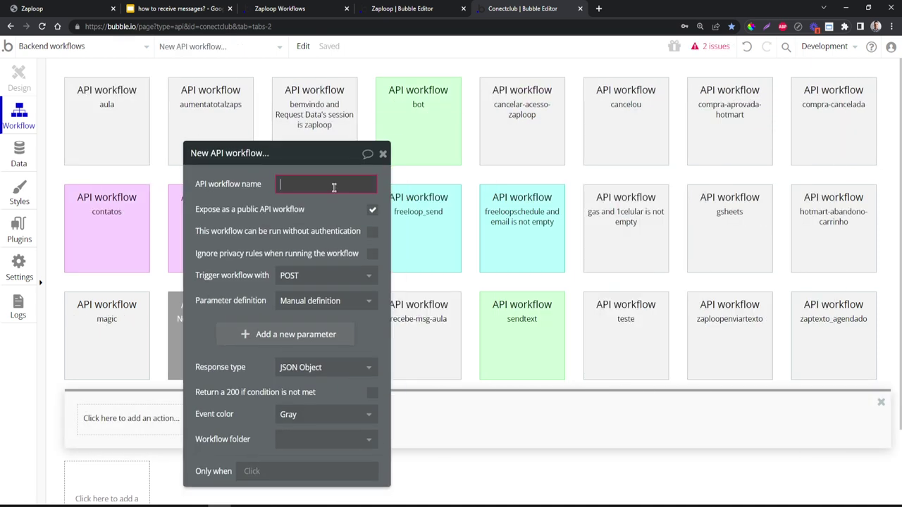
pyautogui.write('get')
pyautogui.press('Return')
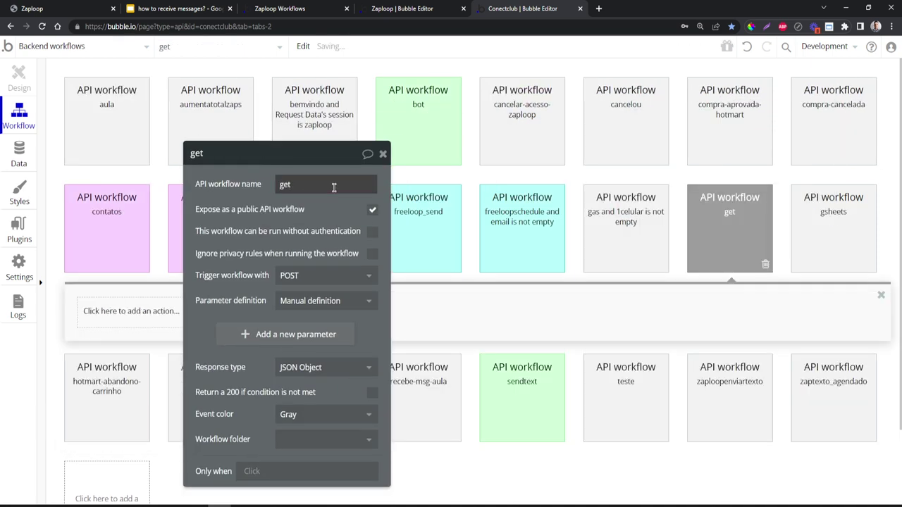
pyautogui.write('-mess')
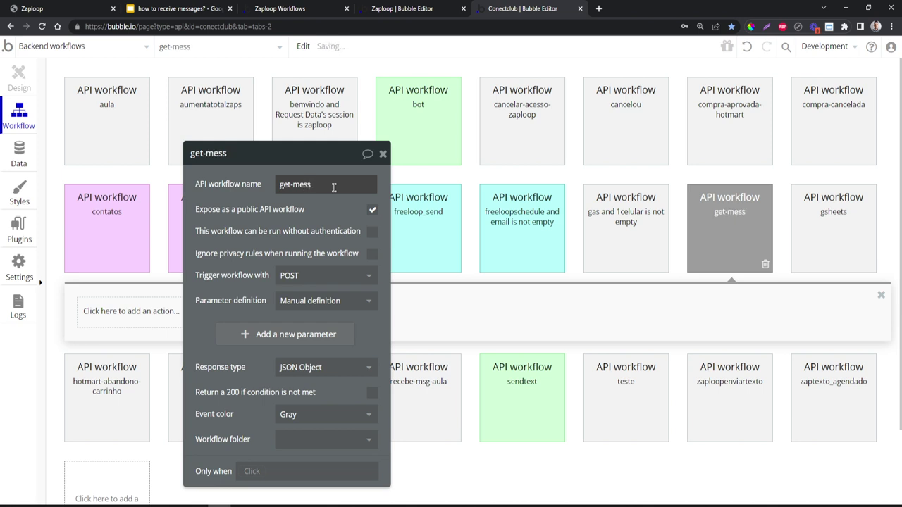
pyautogui.press('BackSpace')
pyautogui.press('BackSpace')
pyautogui.press('BackSpace')
pyautogui.press('BackSpace')
pyautogui.press('BackSpace')
pyautogui.write('messages')
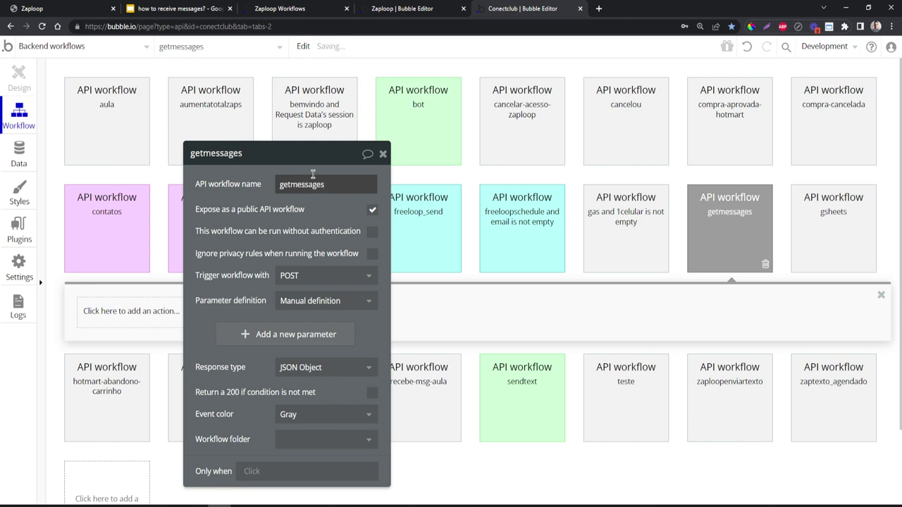
pyautogui.click(371, 231)
# - Let getmessages run without authentication, ignore privacy rules, and detect request data
pyautogui.click(371, 231)
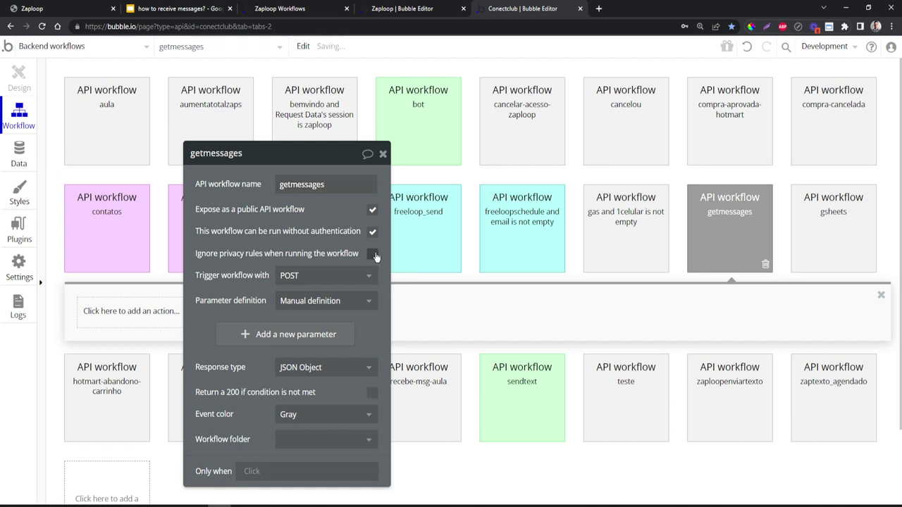
pyautogui.click(372, 254)
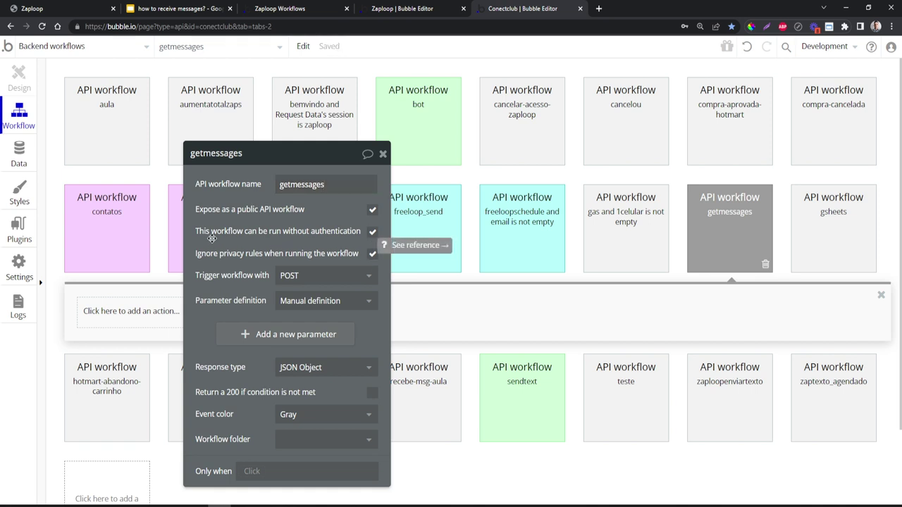
pyautogui.moveTo(298, 217); pyautogui.dragTo(318, 183)
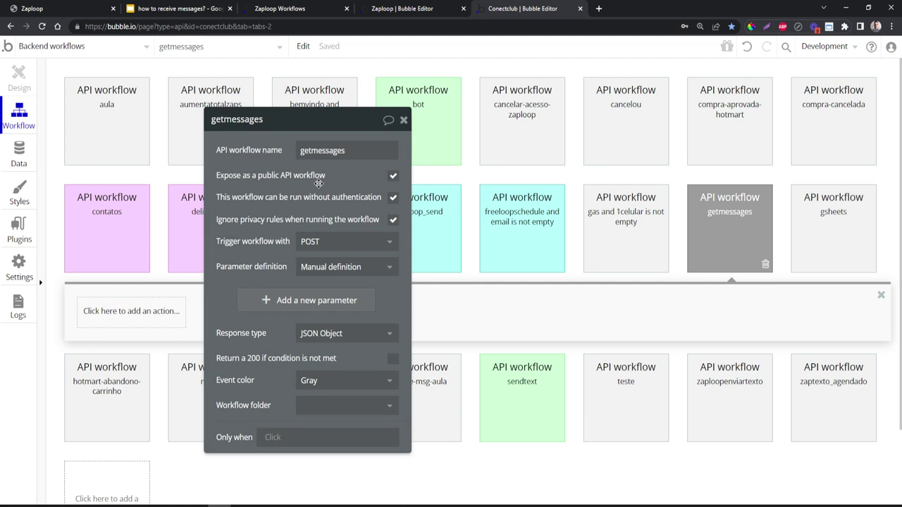
pyautogui.moveTo(258, 184); pyautogui.dragTo(268, 145)
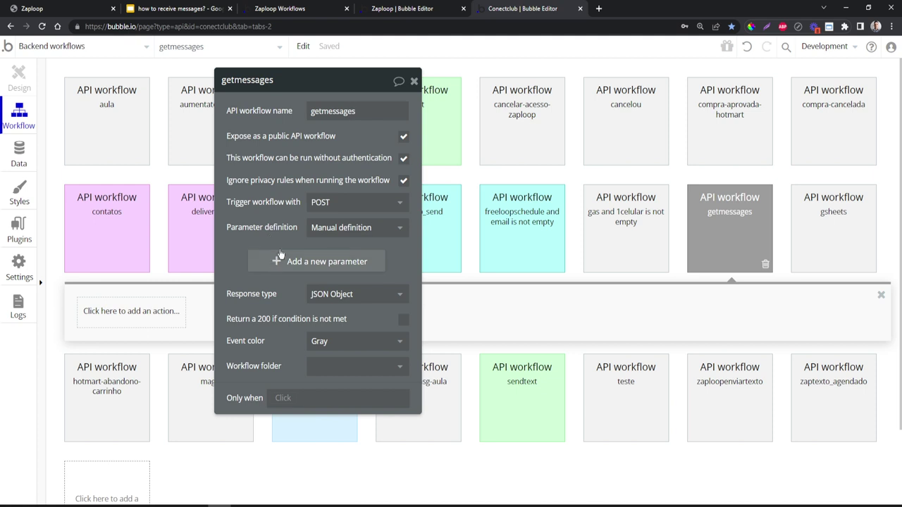
pyautogui.click(321, 228)
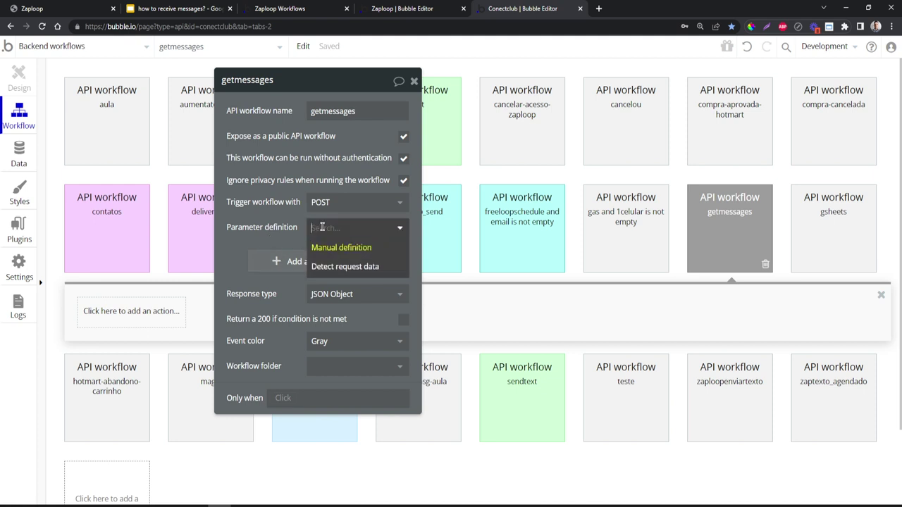
pyautogui.click(345, 267)
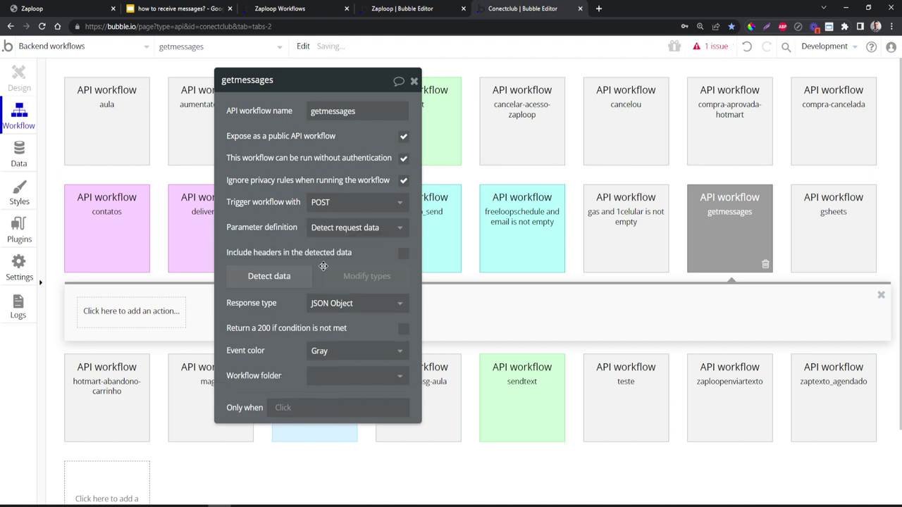
# - Start detecting request data, copy the getmessages initialize URL, and open the running Zaploop test page
pyautogui.click(279, 281)
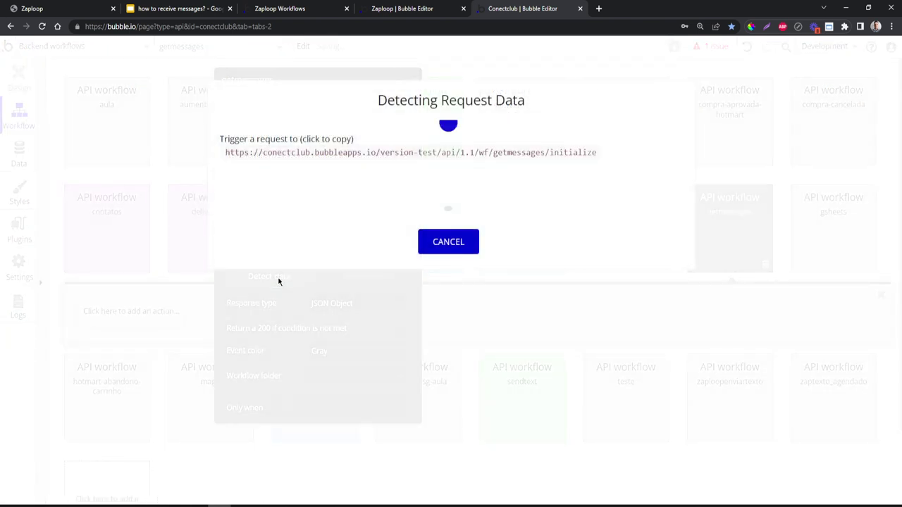
pyautogui.click(466, 153)
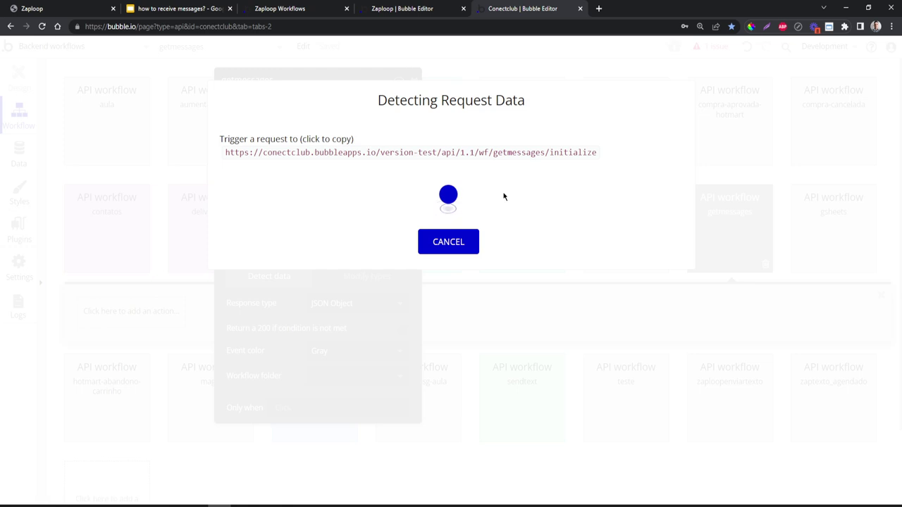
pyautogui.click(403, 9)
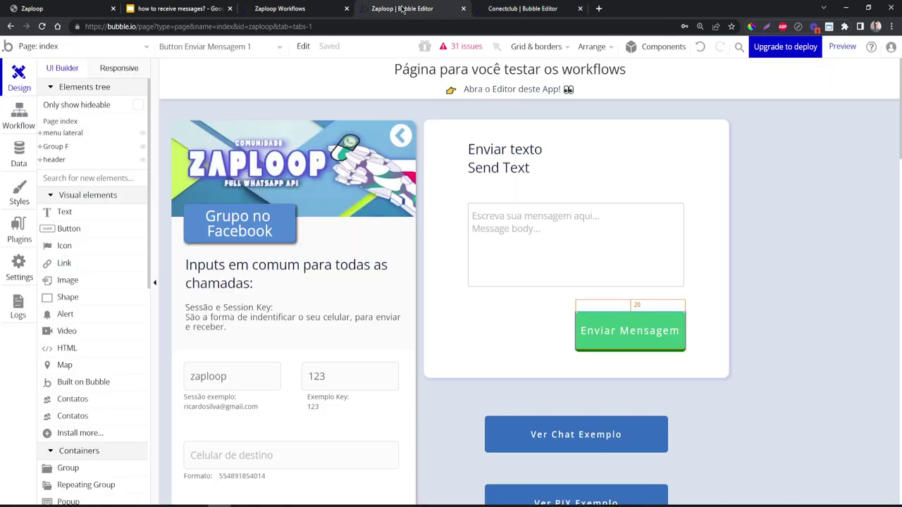
pyautogui.click(280, 9)
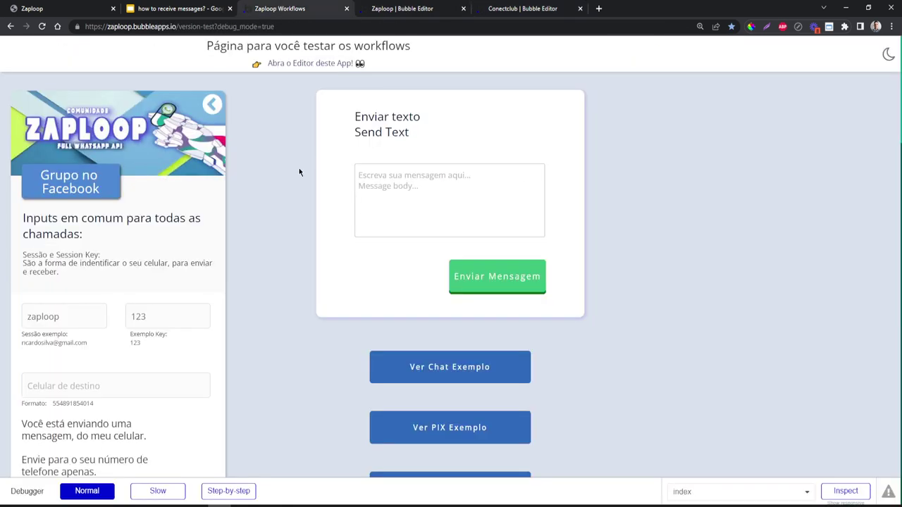
pyautogui.scroll(-2, 299, 171)
pyautogui.scroll(2, 299, 172)
# - Enter a session name on the Zaploop page and start the WhatsApp session
pyautogui.click(59, 7)
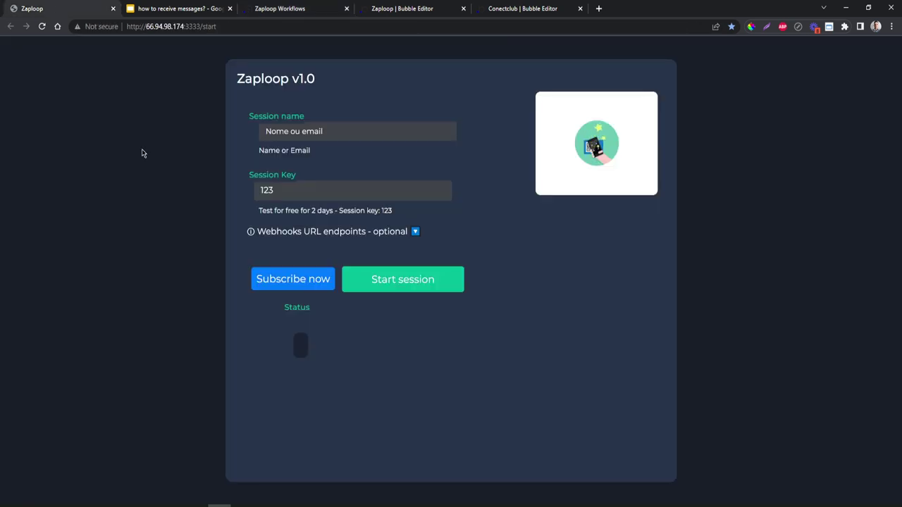
pyautogui.click(230, 26)
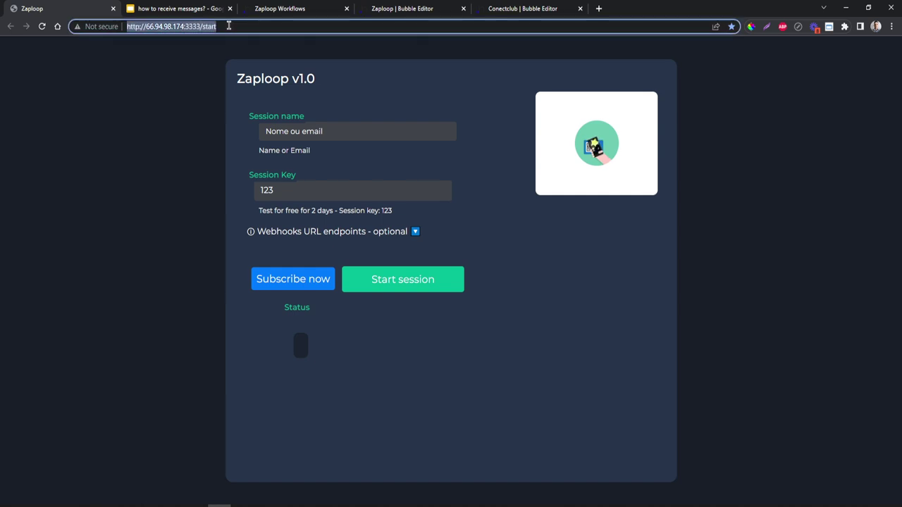
pyautogui.click(189, 82)
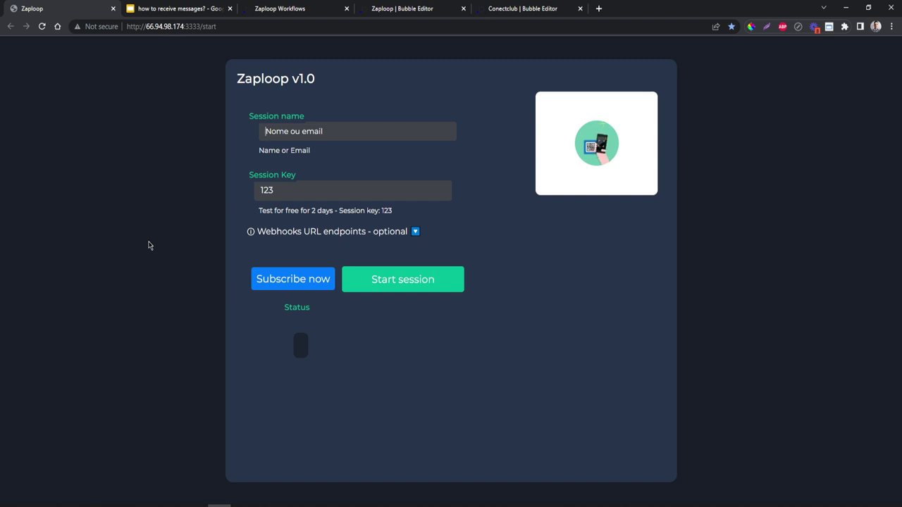
pyautogui.press('Tab')
pyautogui.write('thiago')
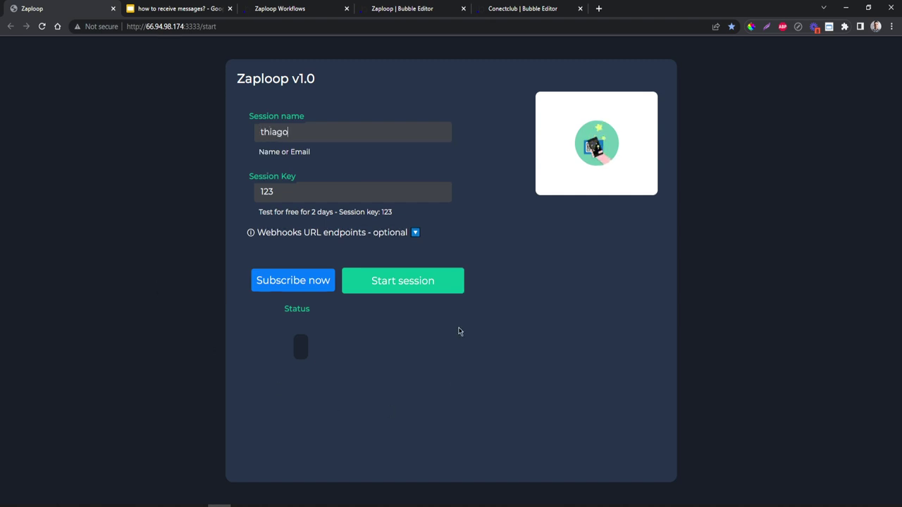
pyautogui.click(431, 282)
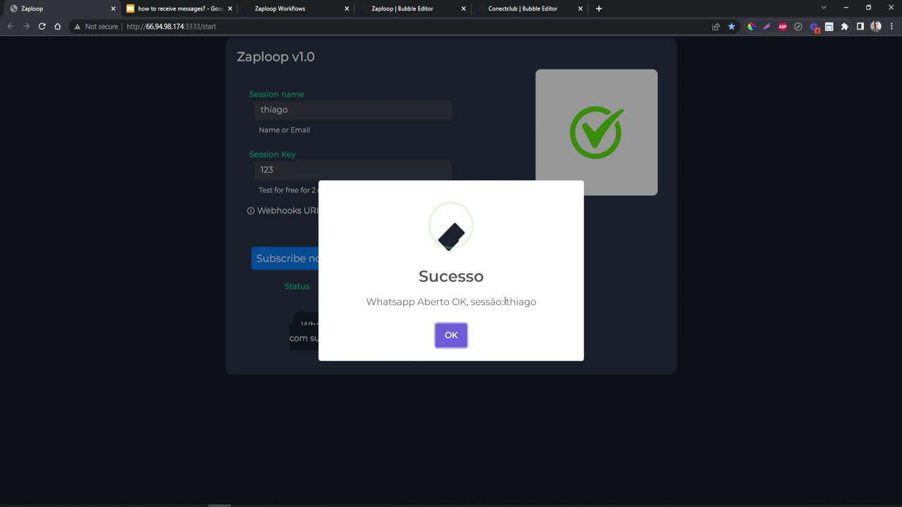
# - Acknowledge the authentication success message and expand the optional webhook URL endpoints
pyautogui.moveTo(504, 301); pyautogui.dragTo(572, 304)
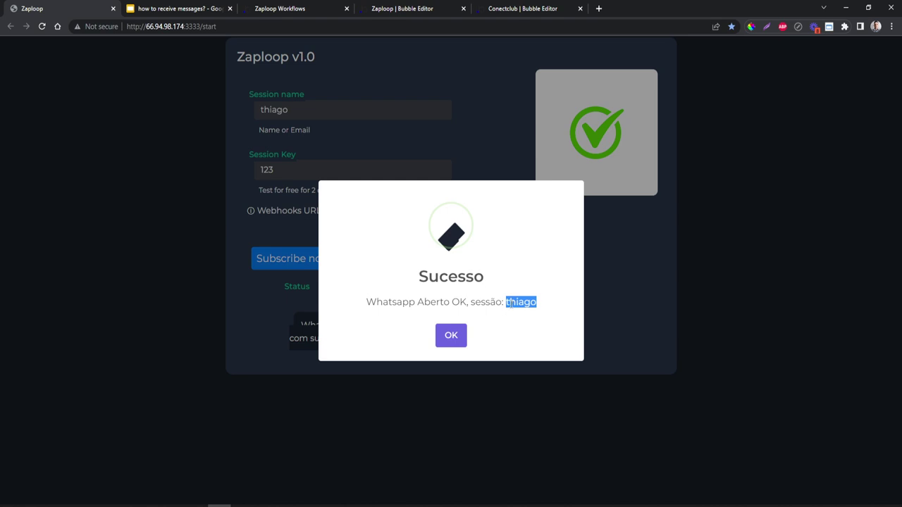
pyautogui.click(453, 336)
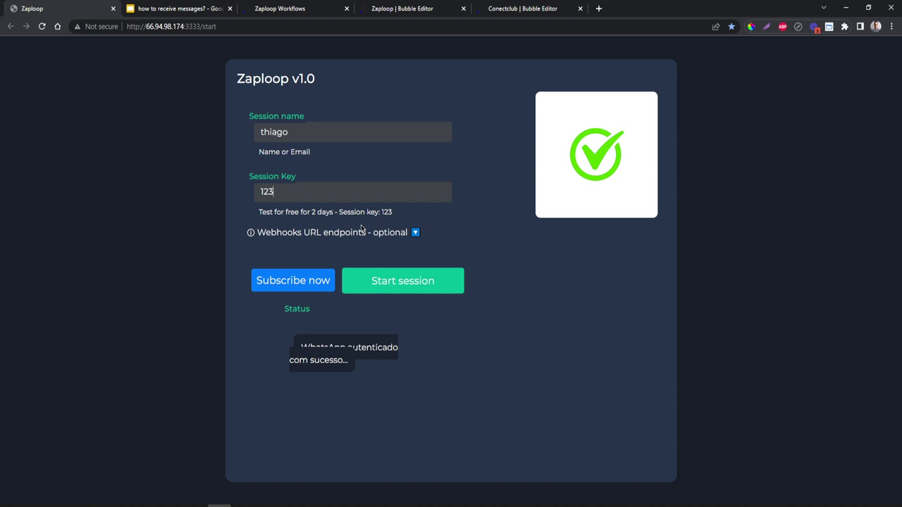
pyautogui.click(360, 231)
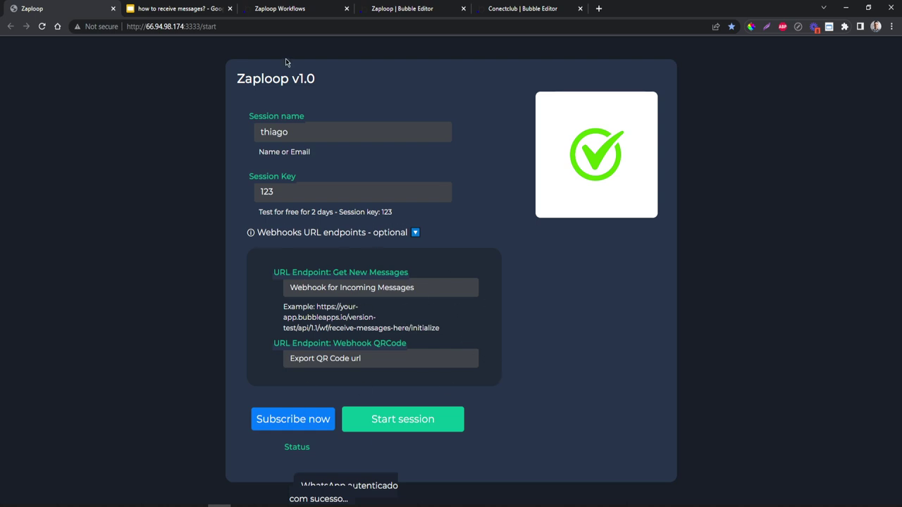
# - On the Zaploop Workflows test page, scroll through the Set Webhooks fields and back to Send Text
pyautogui.click(290, 10)
pyautogui.scroll(-7, 322, 198)
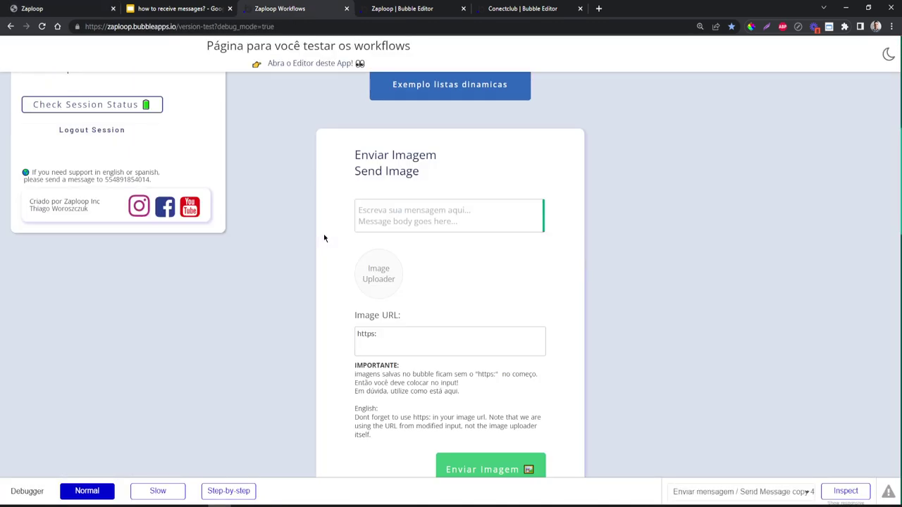
pyautogui.scroll(-7, 328, 238)
pyautogui.scroll(1, 282, 193)
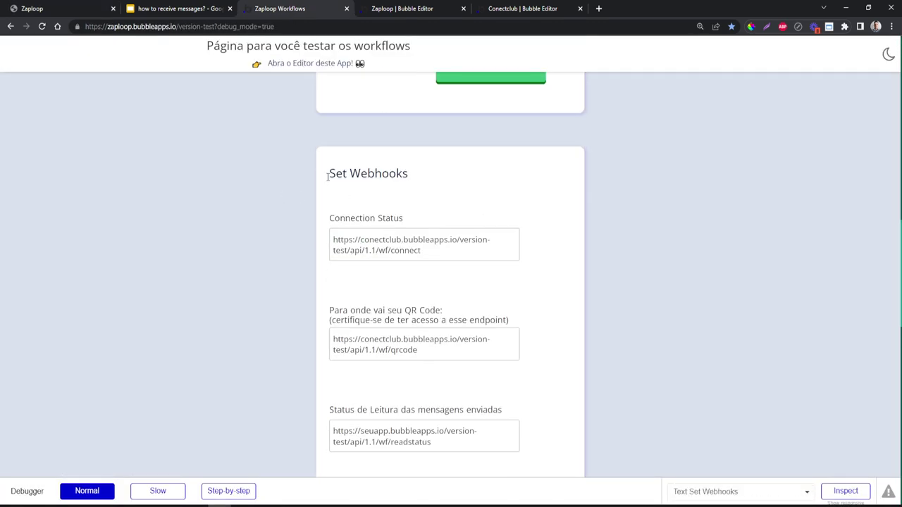
pyautogui.scroll(-2, 381, 175)
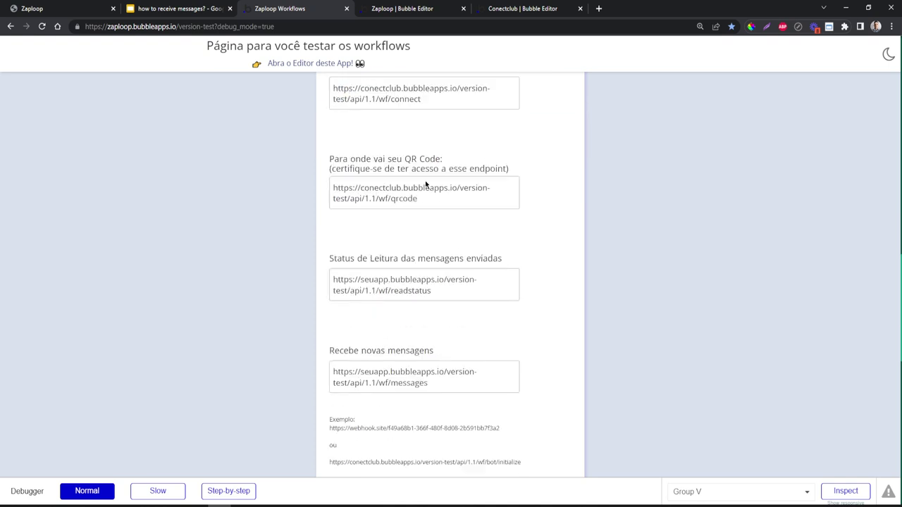
pyautogui.scroll(-1, 382, 223)
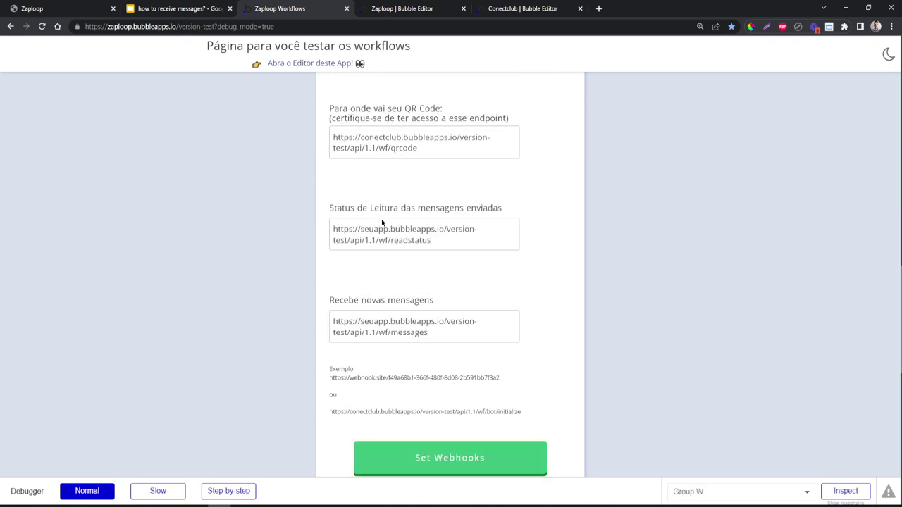
pyautogui.scroll(13, 381, 219)
pyautogui.scroll(2, 381, 219)
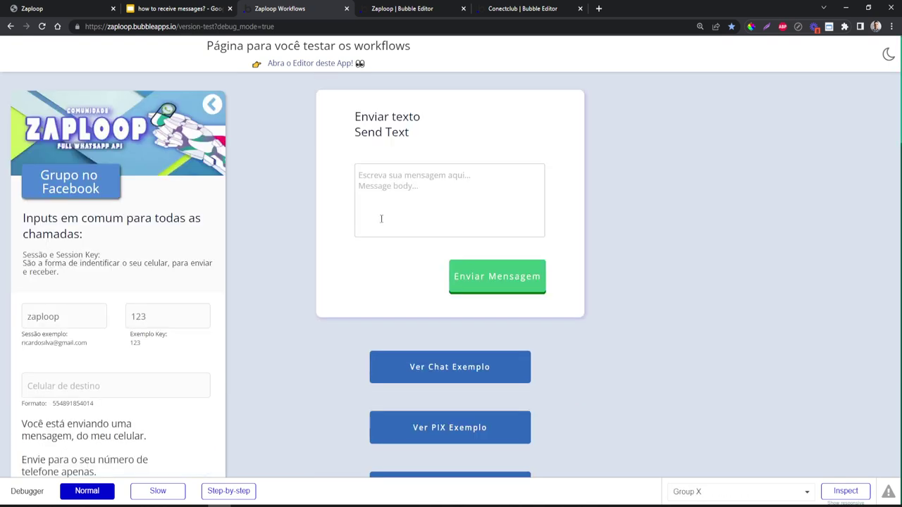
# - Replace the Session field's value with the session name, keeping Key 123
pyautogui.click(137, 311)
pyautogui.scroll(-2, 127, 219)
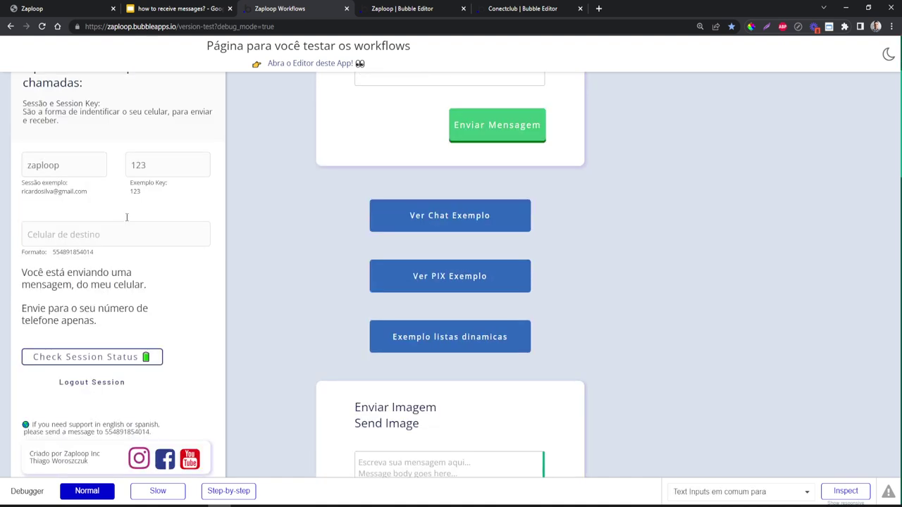
pyautogui.click(70, 165)
pyautogui.hotkey('ctrl', 'a')
pyautogui.write('messages/initialize')
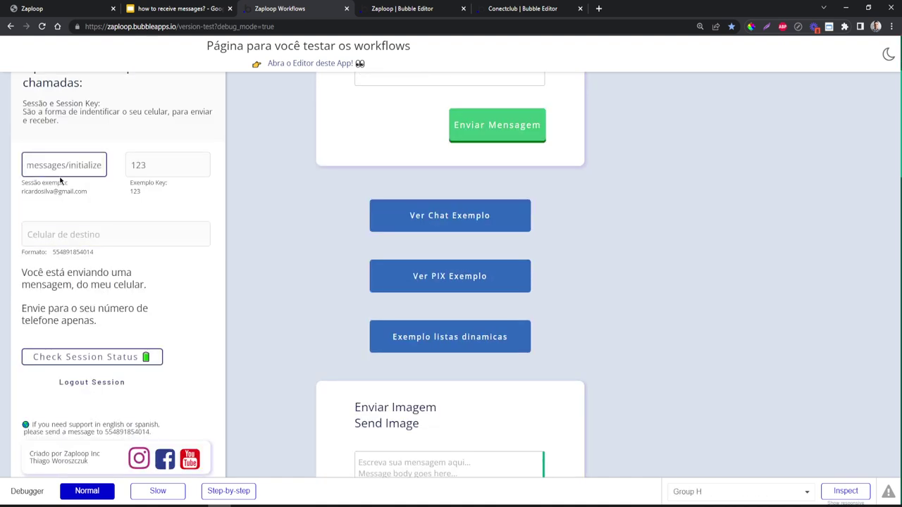
pyautogui.tripleClick(63, 170)
pyautogui.press('BackSpace')
pyautogui.write('thiago')
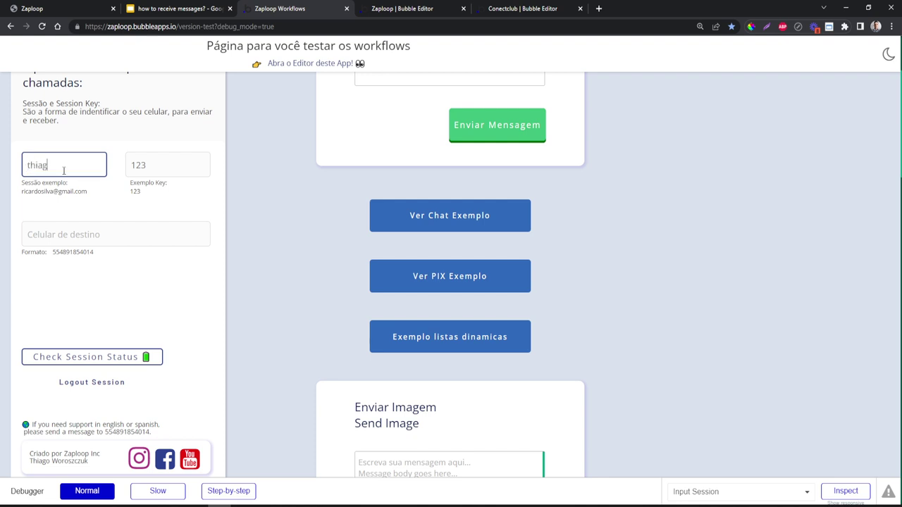
# - Drag the example phone number into the Celular de destino field
pyautogui.doubleClick(73, 252)
pyautogui.moveTo(72, 252); pyautogui.dragTo(80, 235)
pyautogui.scroll(2, 371, 225)
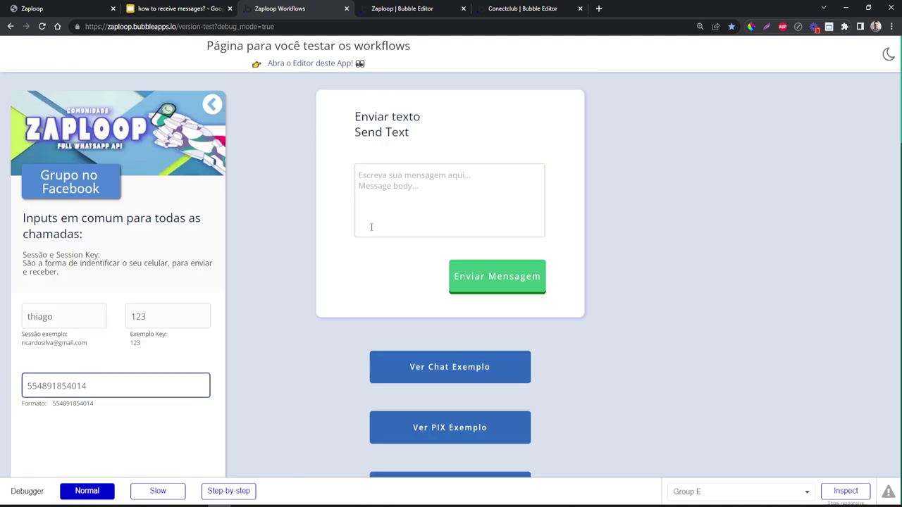
pyautogui.click(385, 210)
pyautogui.scroll(-1, 106, 268)
pyautogui.click(64, 216)
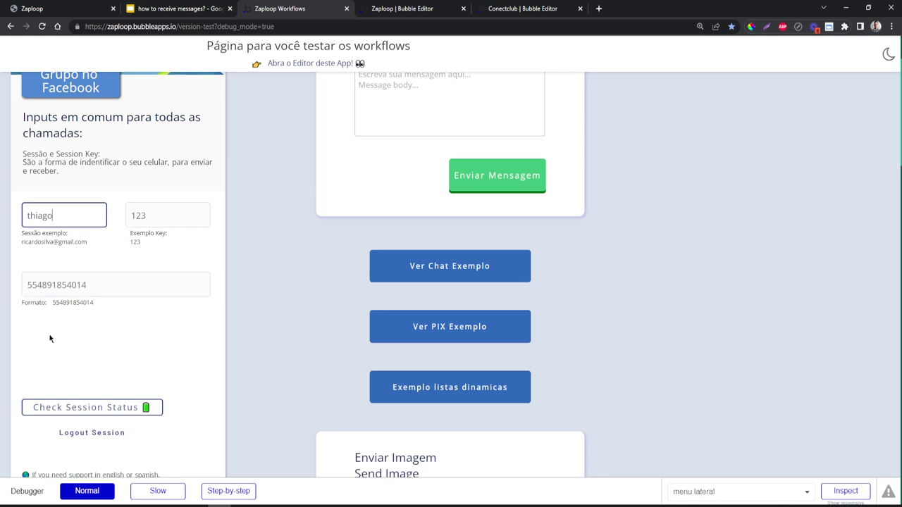
pyautogui.scroll(2, 315, 290)
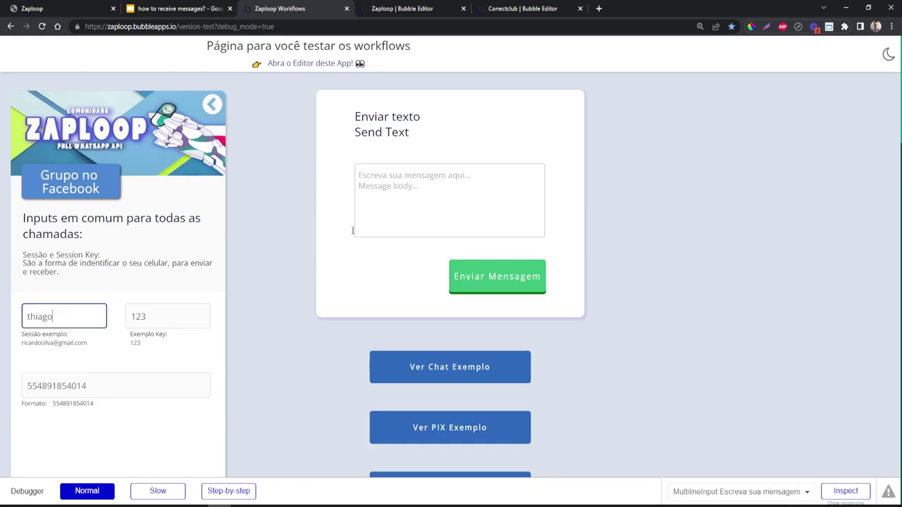
pyautogui.scroll(-10, 346, 270)
pyautogui.scroll(6, 331, 293)
pyautogui.scroll(4, 331, 293)
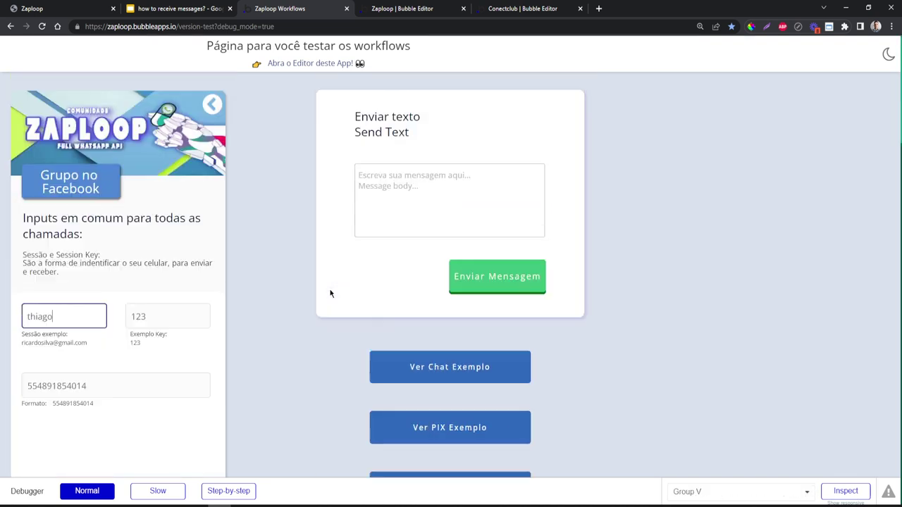
# - Send the test message 'ajshdvbashjdvbashdvahsgvd' plus an emoji and check the status 200 response
pyautogui.click(418, 178)
pyautogui.write('ajshdvbashjdvbashdvahsgvd')
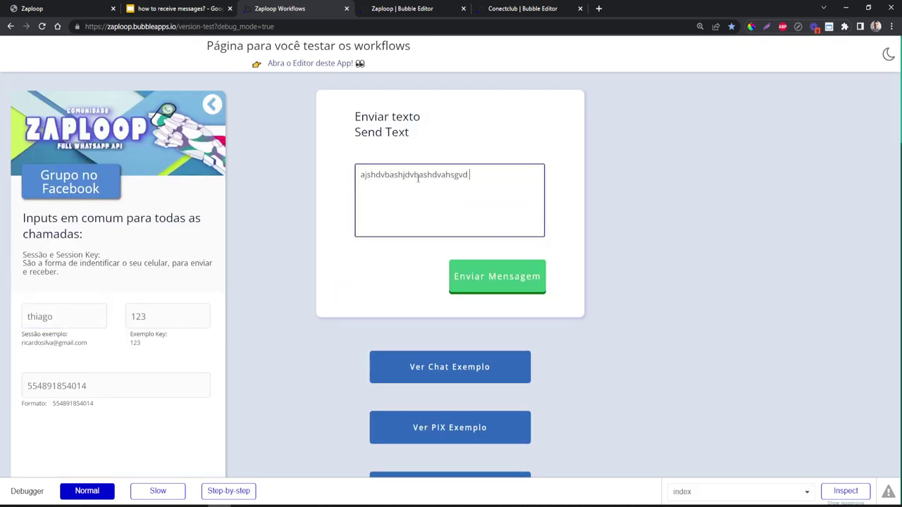
pyautogui.press('super+period')
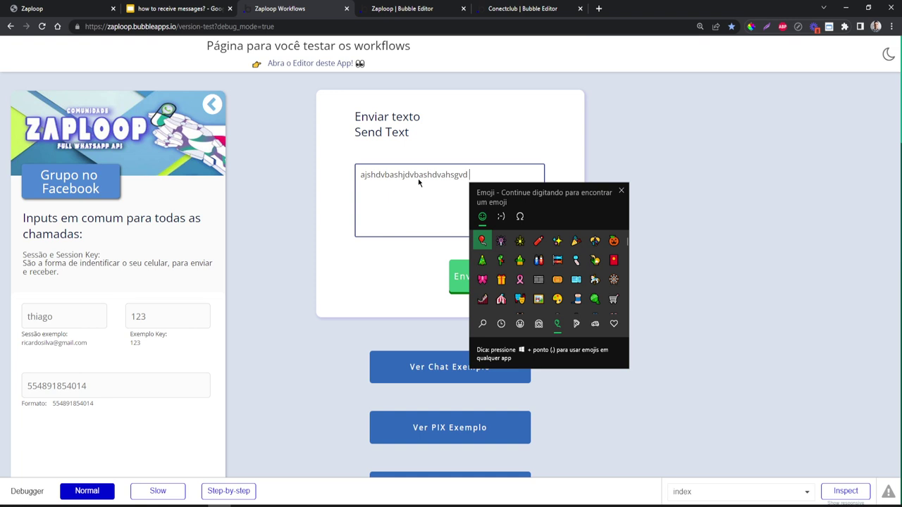
pyautogui.click(511, 255)
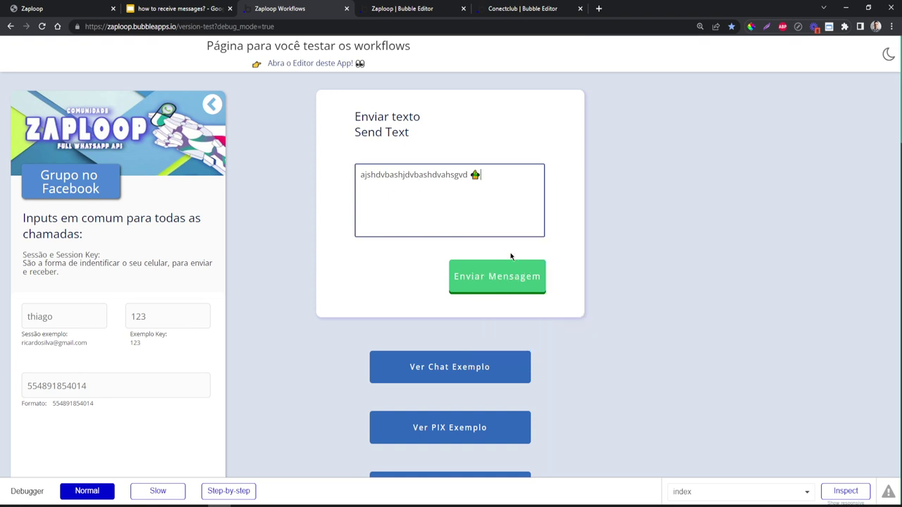
pyautogui.click(481, 282)
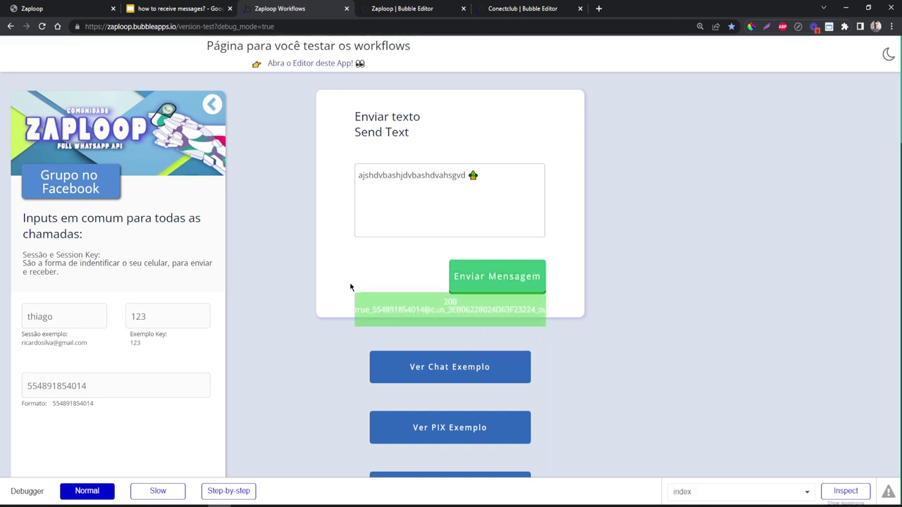
pyautogui.moveTo(374, 314); pyautogui.dragTo(504, 314)
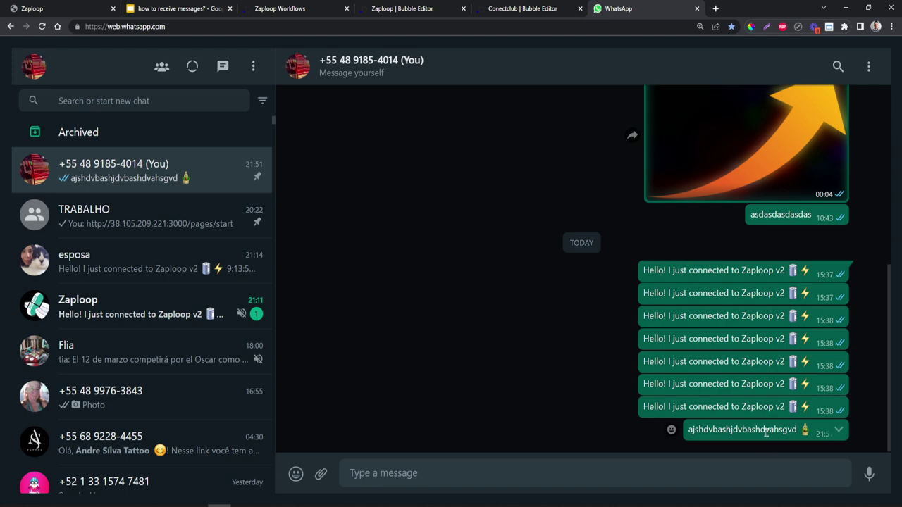
pyautogui.click(540, 13)
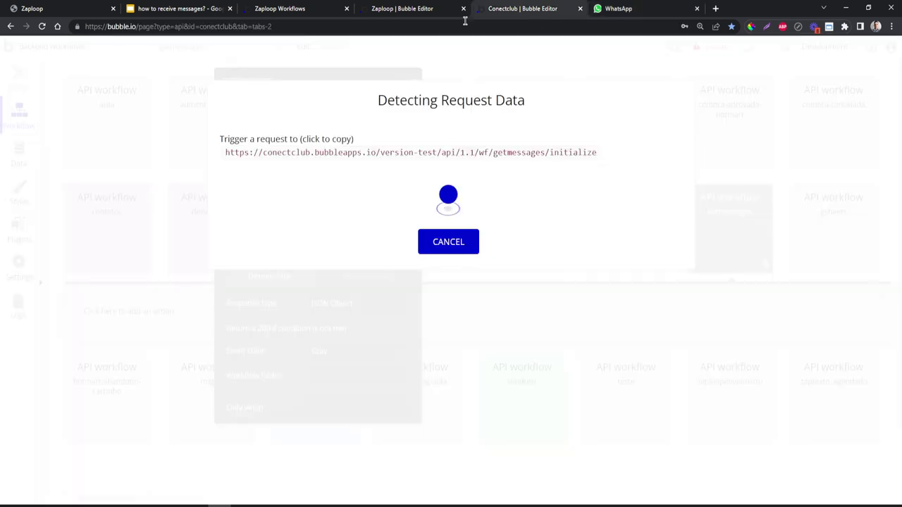
pyautogui.click(421, 8)
pyautogui.click(296, 9)
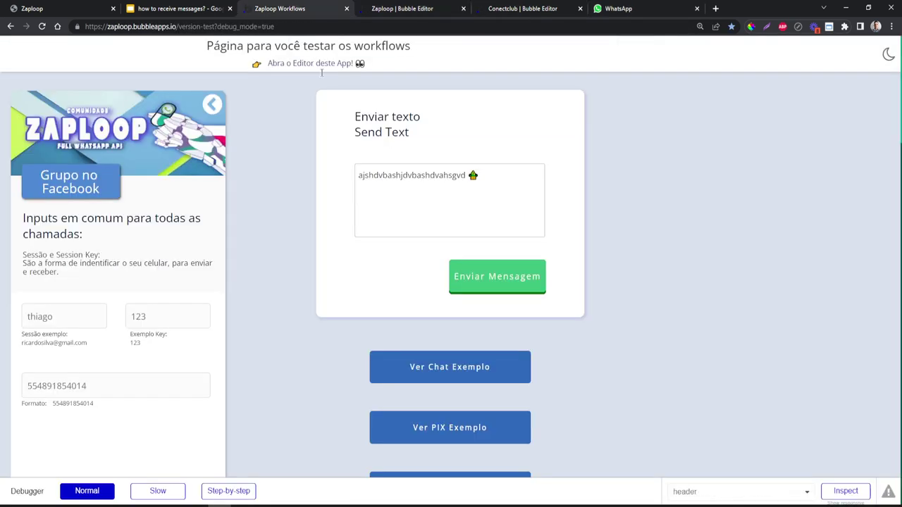
pyautogui.click(468, 174)
pyautogui.hotkey('ctrl', 'a')
pyautogui.write('test')
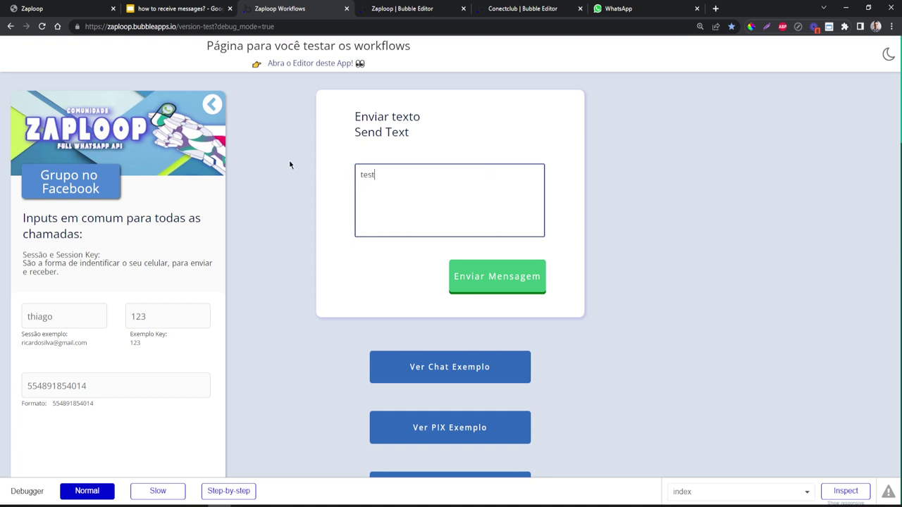
pyautogui.write(' 2222222222')
pyautogui.click(467, 278)
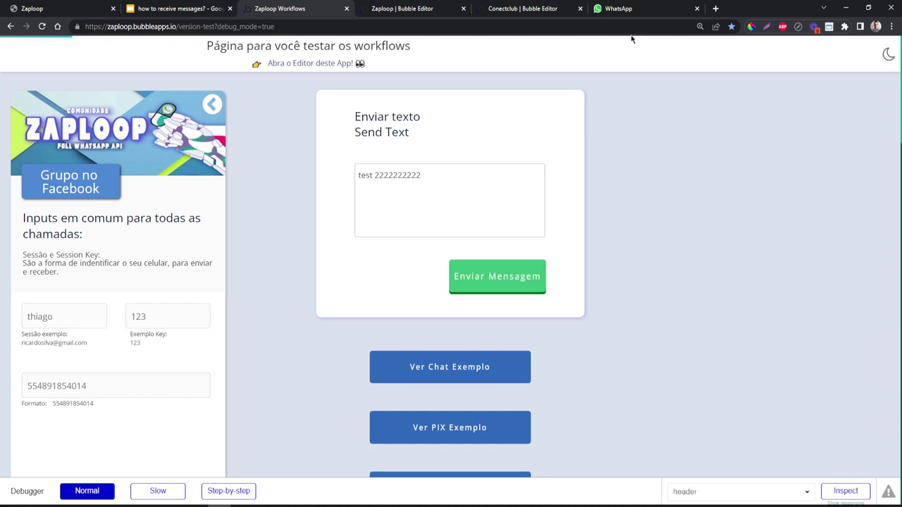
pyautogui.click(639, 14)
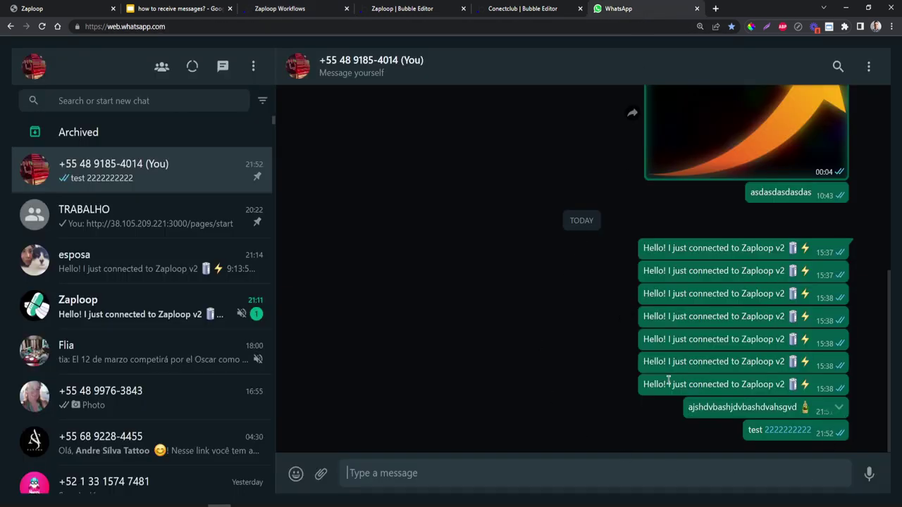
# - Copy the getmessages initialize URL from the Detecting Request Data dialog, then return to the test page
pyautogui.click(540, 7)
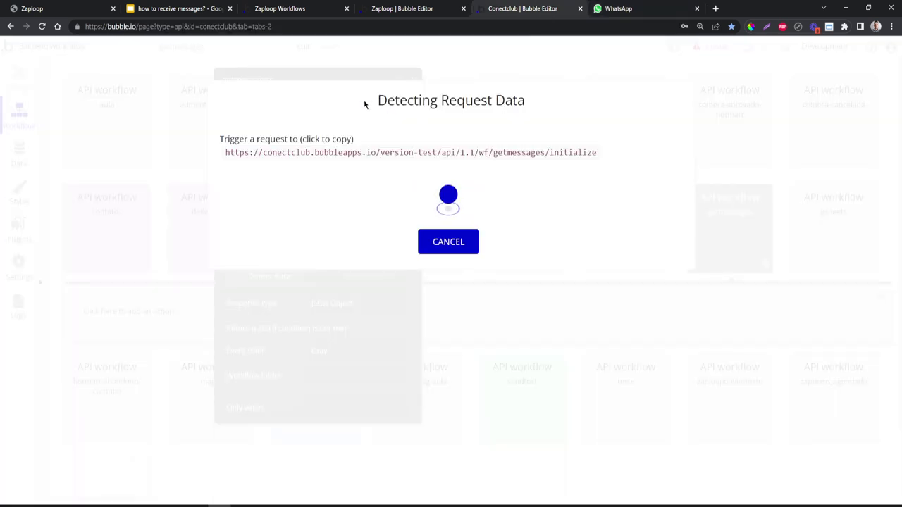
pyautogui.click(360, 153)
pyautogui.click(304, 9)
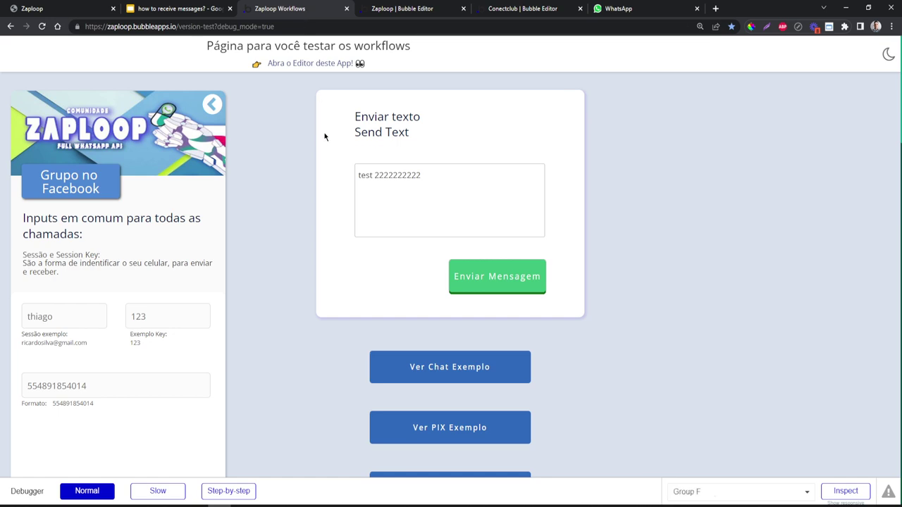
# - Scroll the test page to the Set Webhooks card, then return to the Conectclub editor
pyautogui.click(73, 315)
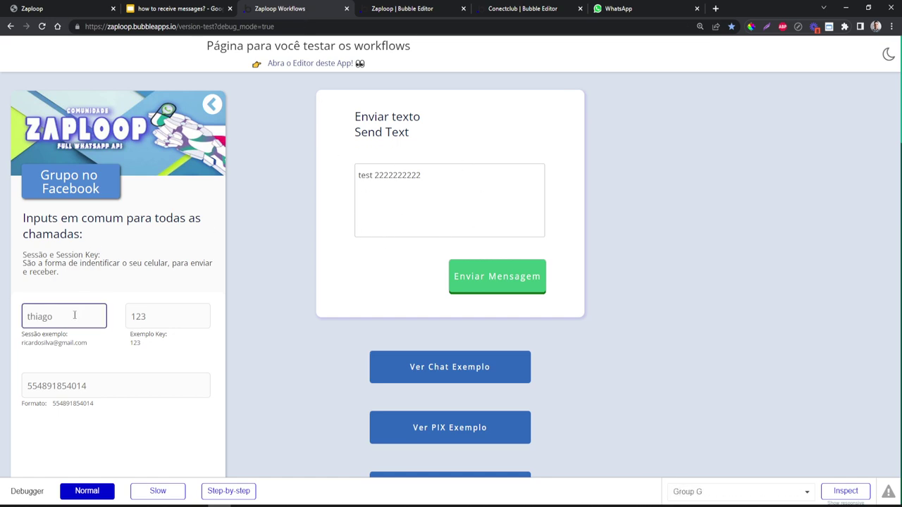
pyautogui.scroll(-15, 267, 272)
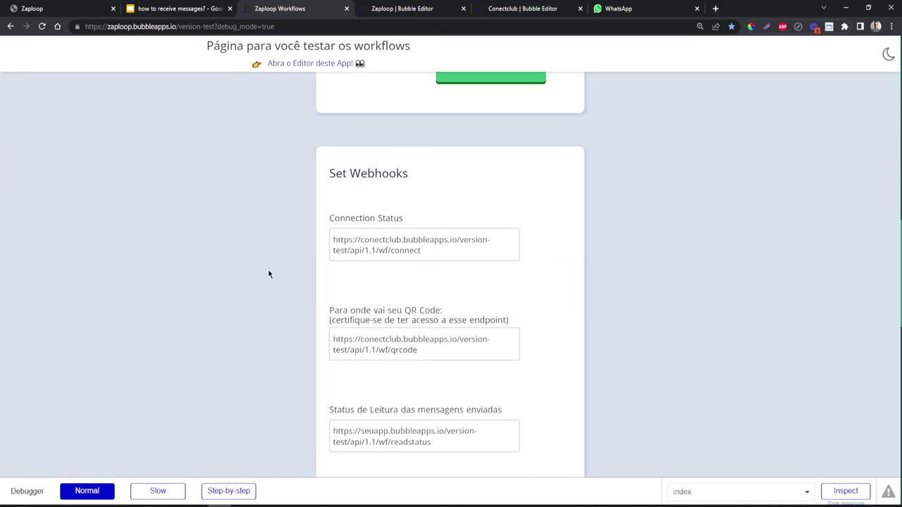
pyautogui.scroll(-4, 268, 274)
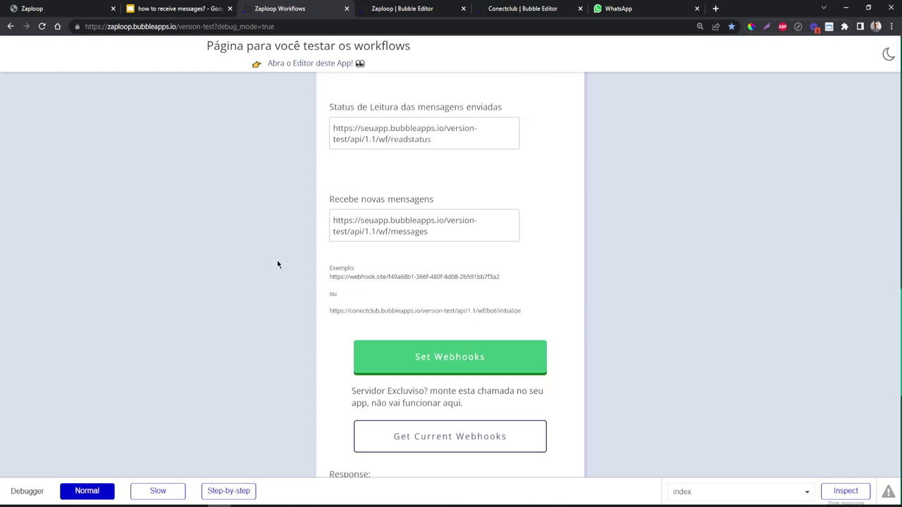
pyautogui.scroll(5, 271, 242)
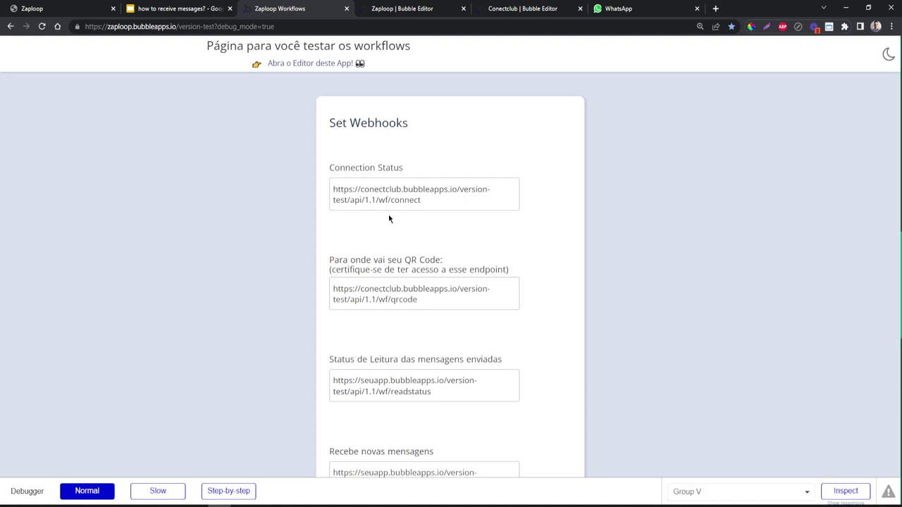
pyautogui.click(506, 8)
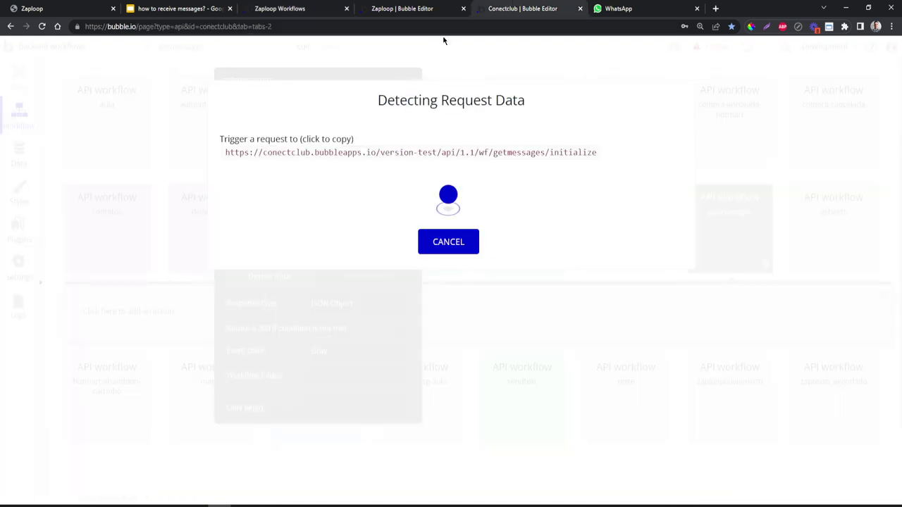
# - Cancel request detection and open the ZapLoop WhatsApp API plugin's details under Plugins
pyautogui.click(455, 252)
pyautogui.click(23, 238)
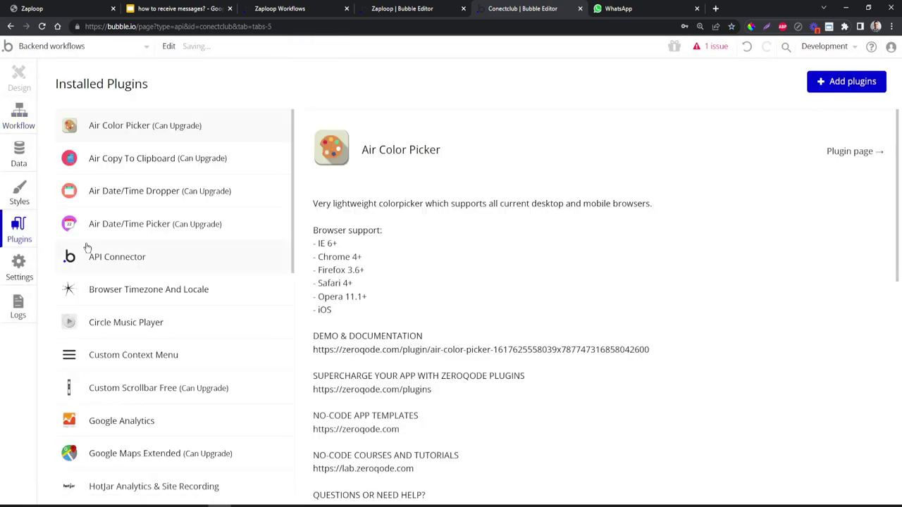
pyautogui.scroll(-8, 201, 272)
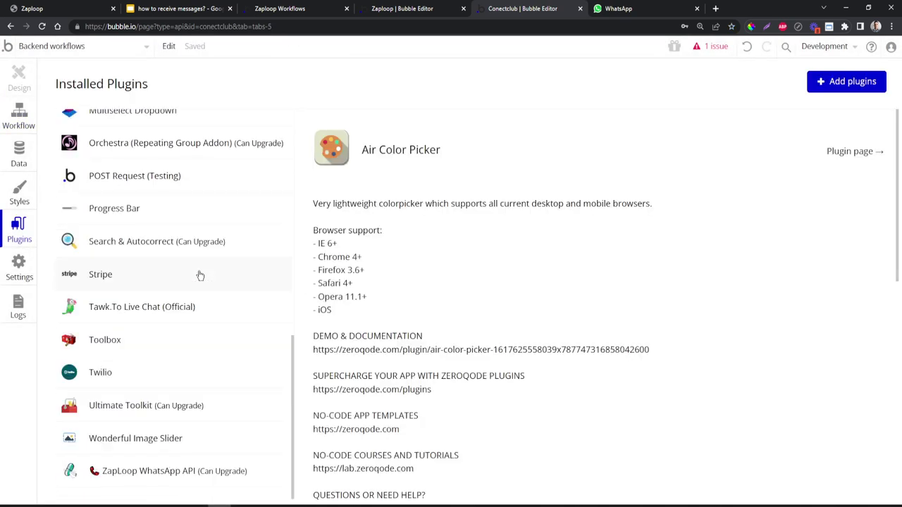
pyautogui.click(176, 468)
pyautogui.scroll(-6, 458, 349)
pyautogui.scroll(2, 463, 345)
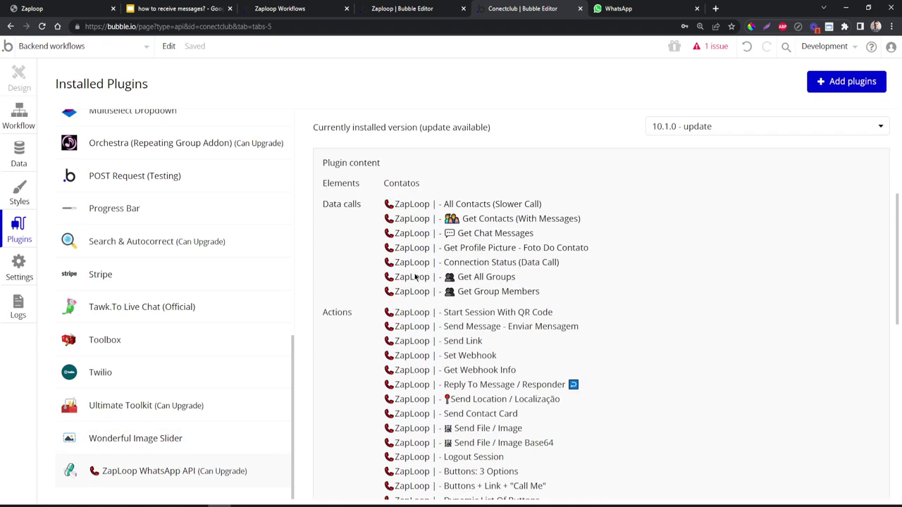
pyautogui.scroll(-4, 416, 277)
pyautogui.scroll(-4, 456, 232)
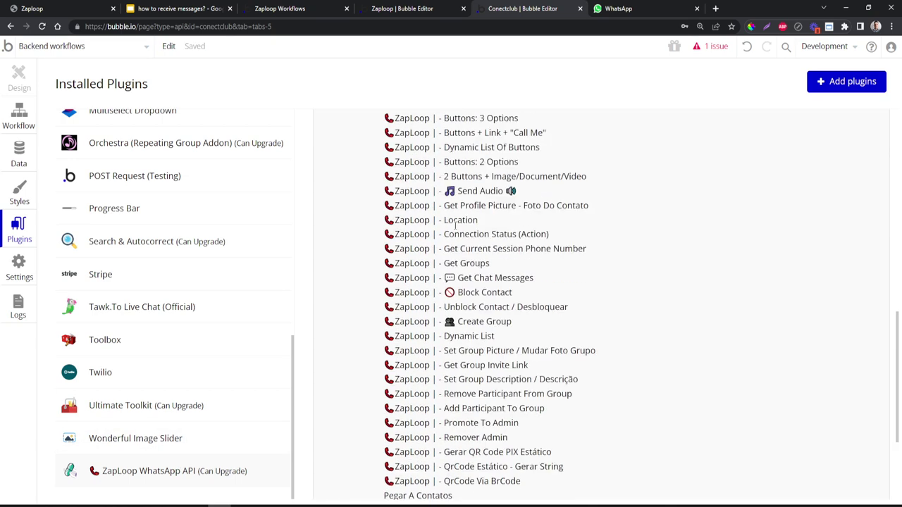
pyautogui.scroll(2, 493, 296)
# - Search the plugin listing for 'set we' to find Set Webhook, then switch to the Zaploop editor
pyautogui.hotkey('ctrl', 'f')
pyautogui.write('set we')
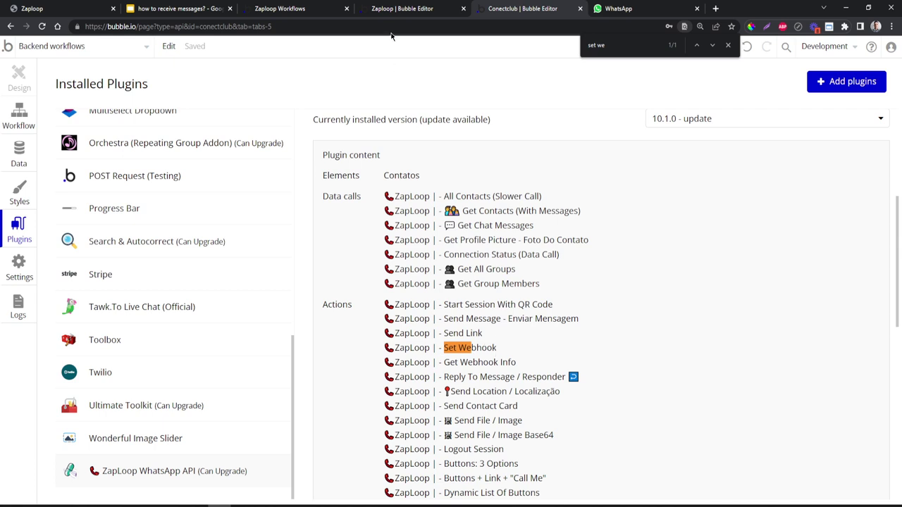
pyautogui.click(398, 10)
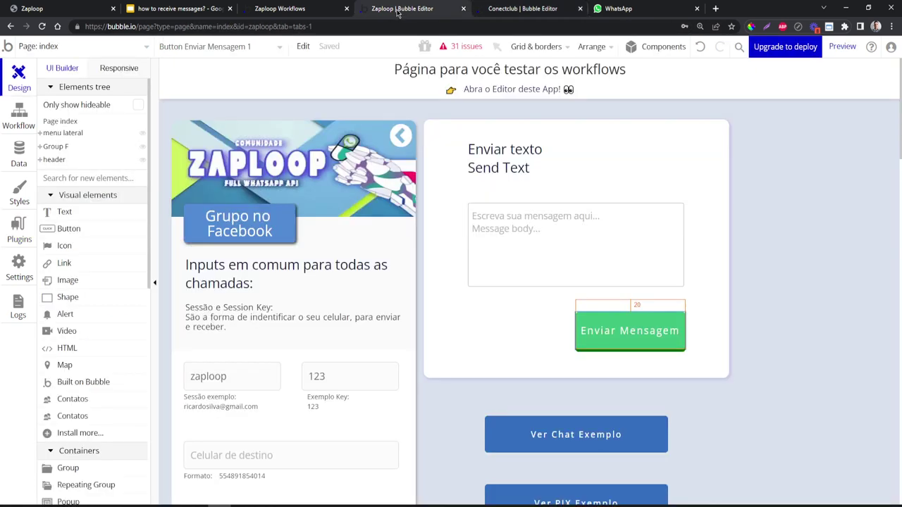
# - Open the Set Webhooks button's workflow and inspect its Set Webhook action settings
pyautogui.scroll(-20, 460, 372)
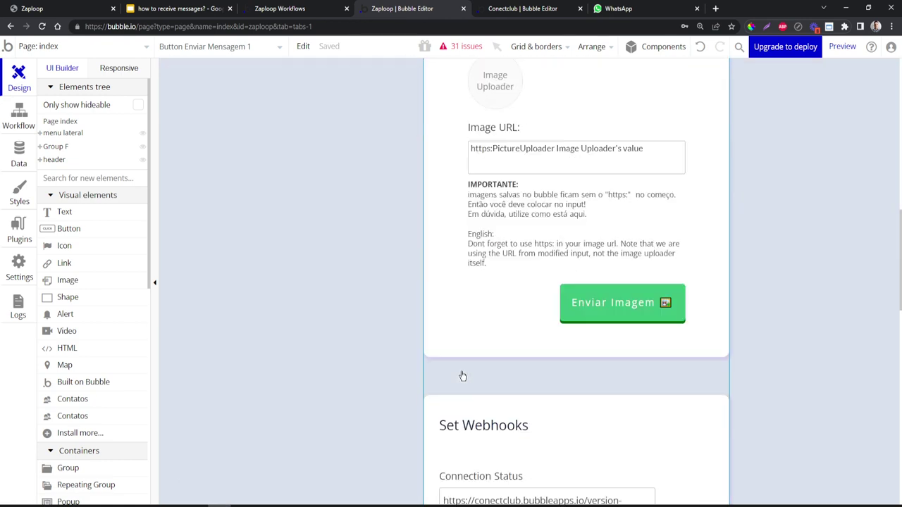
pyautogui.scroll(-3, 461, 376)
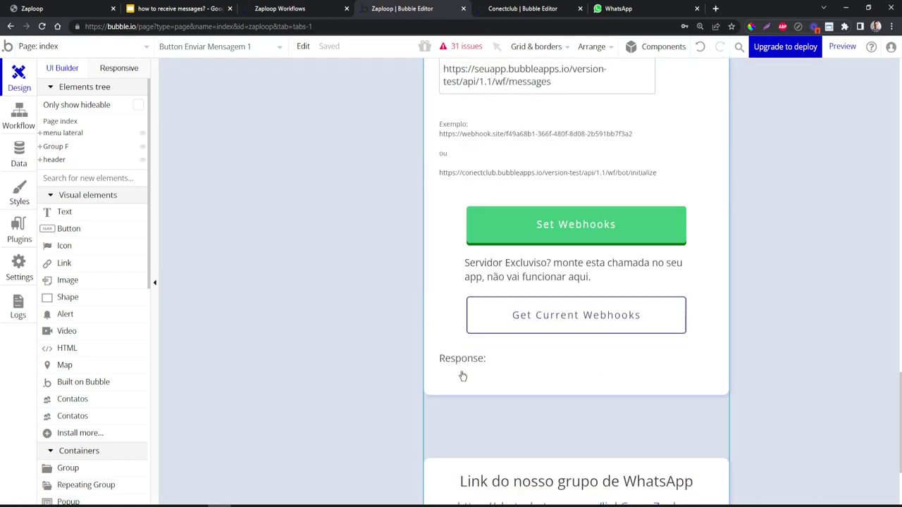
pyautogui.doubleClick(533, 235)
pyautogui.click(285, 222)
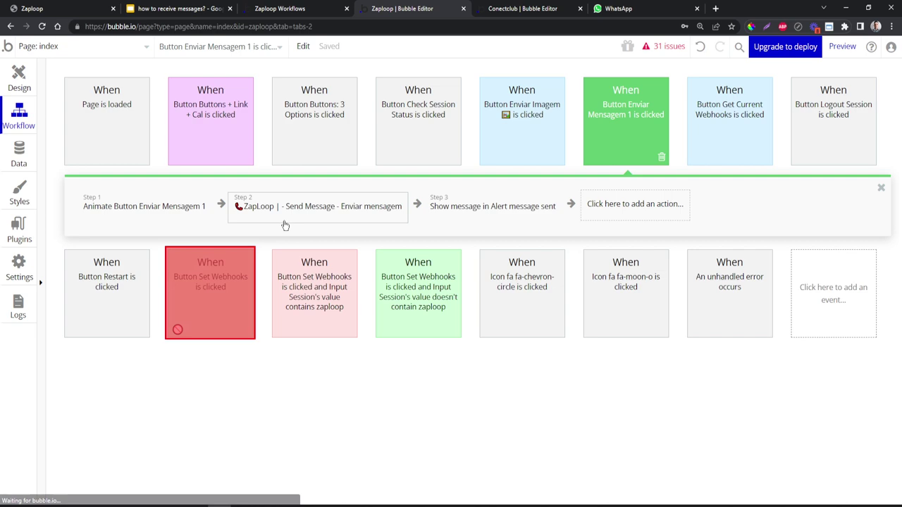
pyautogui.click(226, 281)
pyautogui.moveTo(207, 178); pyautogui.dragTo(231, 169)
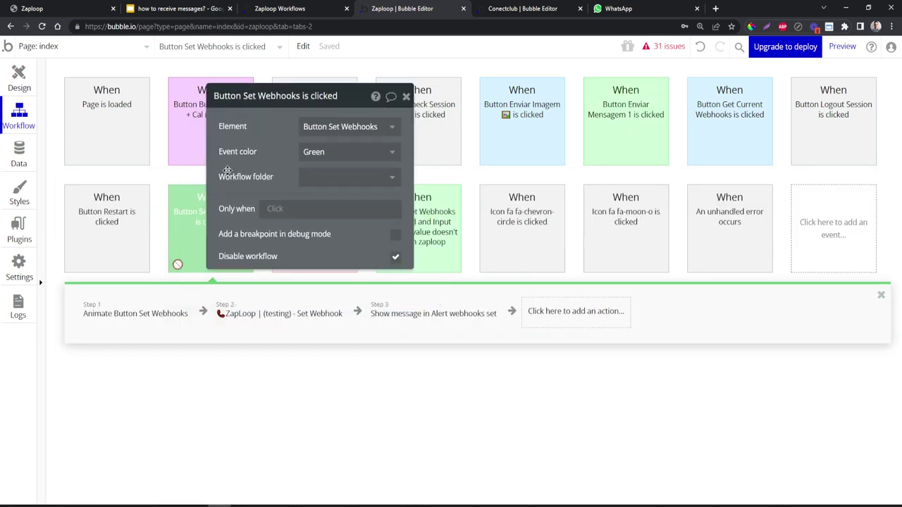
pyautogui.click(314, 314)
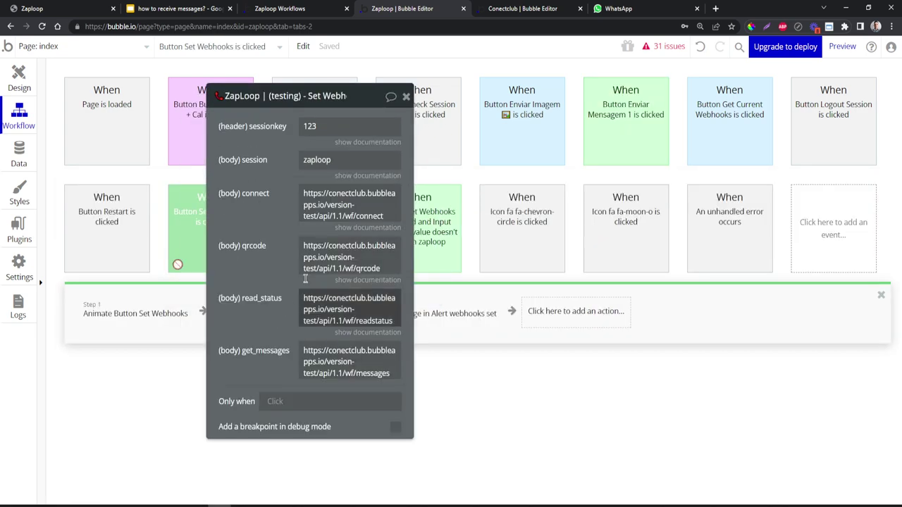
# - Review the Zaploop test page's webhook URLs, then return to the Conectclub editor
pyautogui.middleClick(407, 16)
pyautogui.click(298, 15)
pyautogui.scroll(-10, 328, 219)
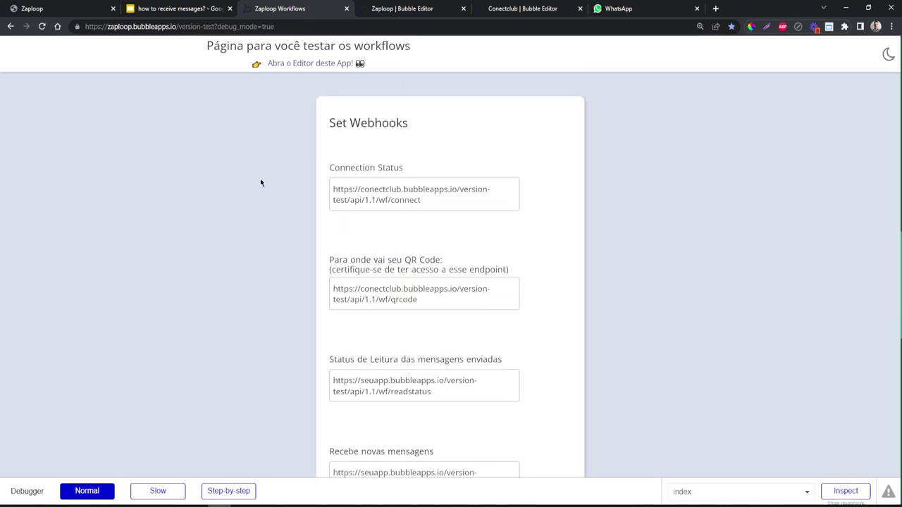
pyautogui.scroll(-3, 260, 182)
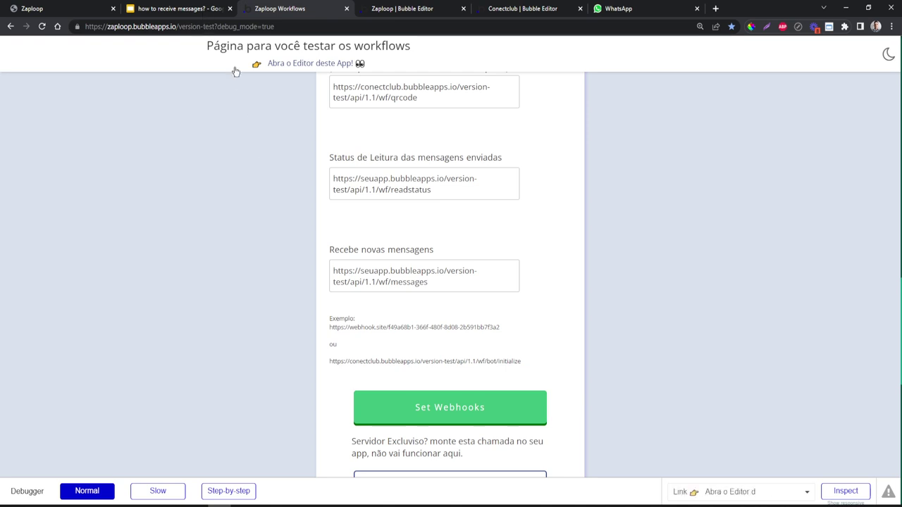
pyautogui.click(404, 16)
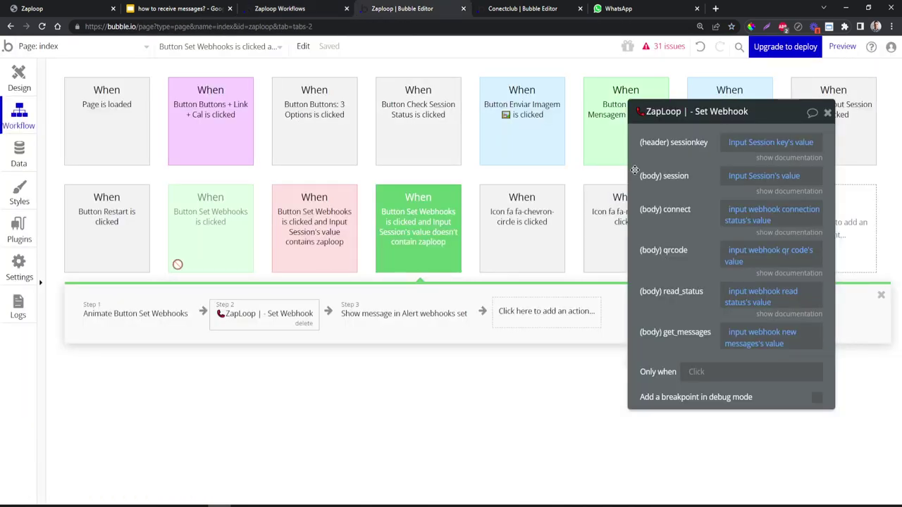
pyautogui.moveTo(641, 179); pyautogui.dragTo(444, 193)
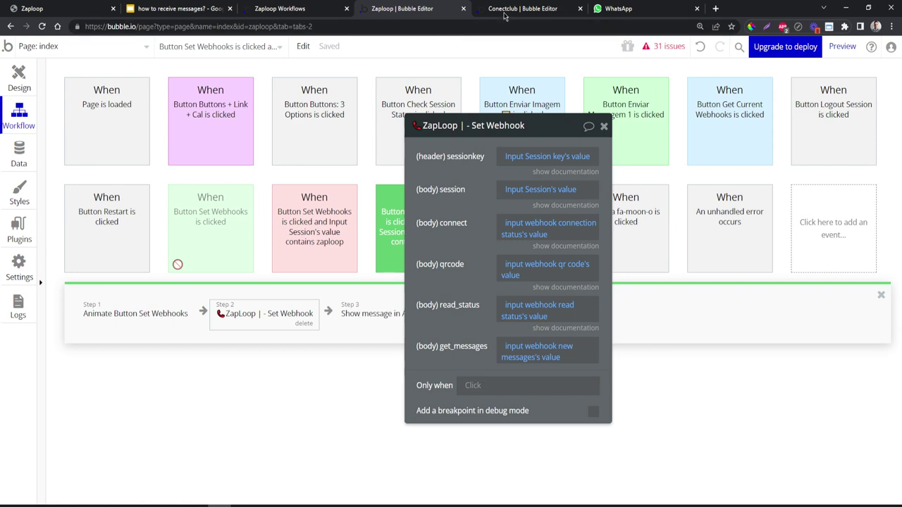
pyautogui.click(506, 15)
# - Run Detect data on the getmessages backend workflow and copy its initialize URL
pyautogui.click(19, 118)
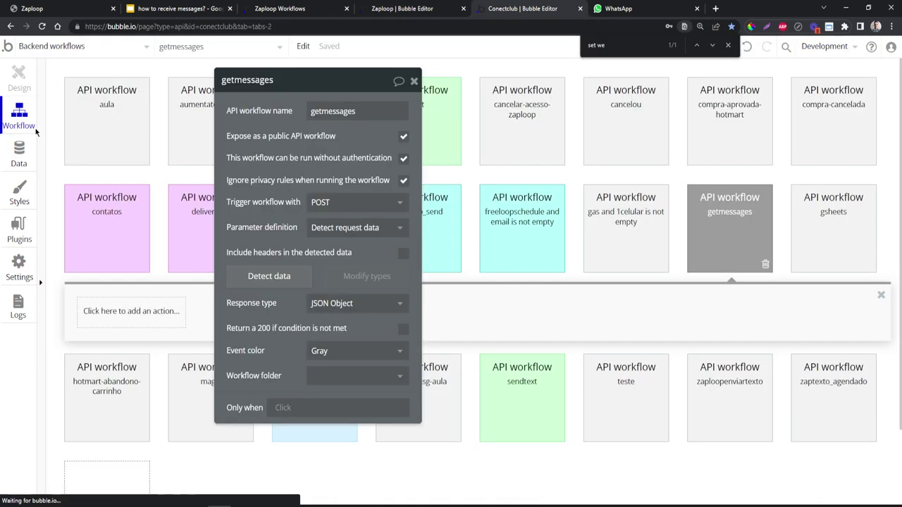
pyautogui.click(268, 276)
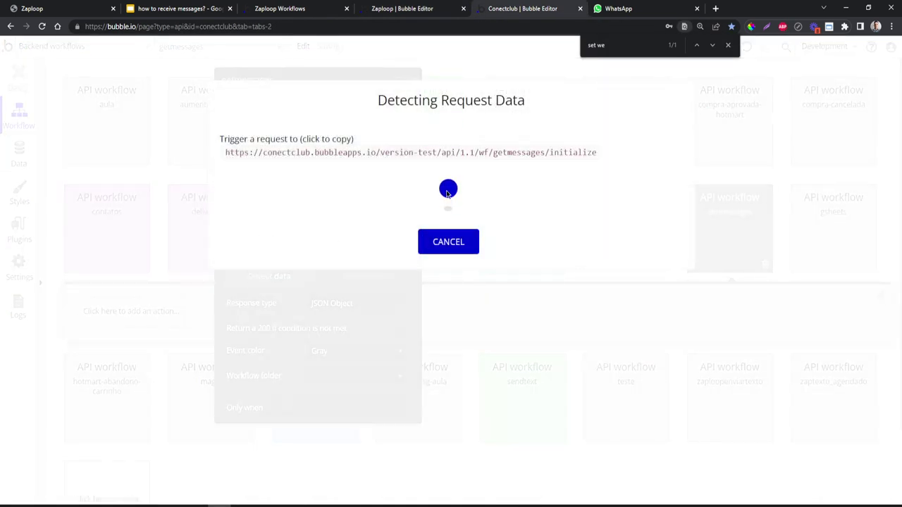
pyautogui.click(727, 44)
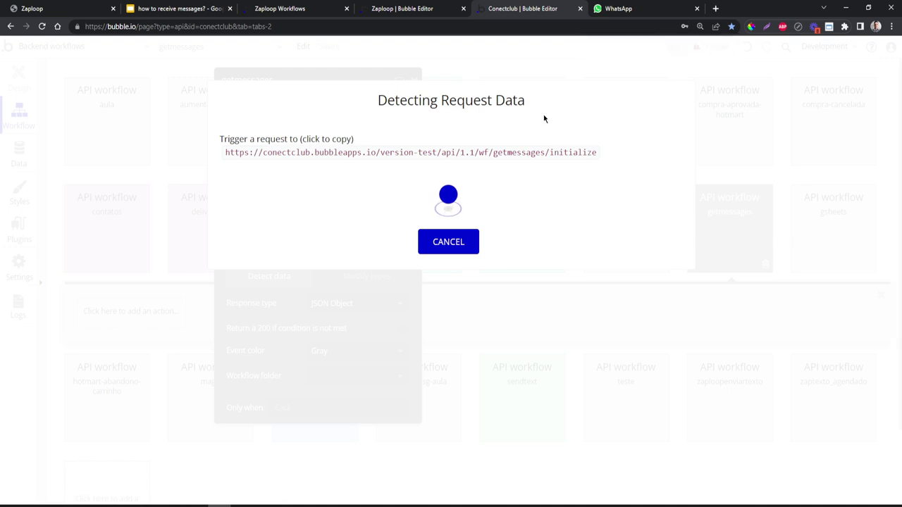
pyautogui.click(396, 153)
pyautogui.hotkey('ctrl', 'c')
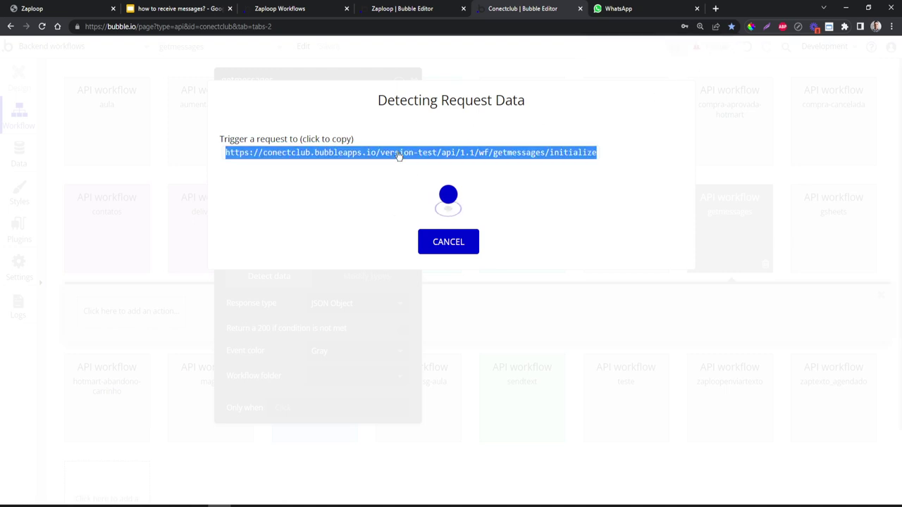
# - Replace Zaploop's 'Recebe novas mensagens' webhook with the getmessages initialize URL and apply Set Webhooks
pyautogui.click(292, 9)
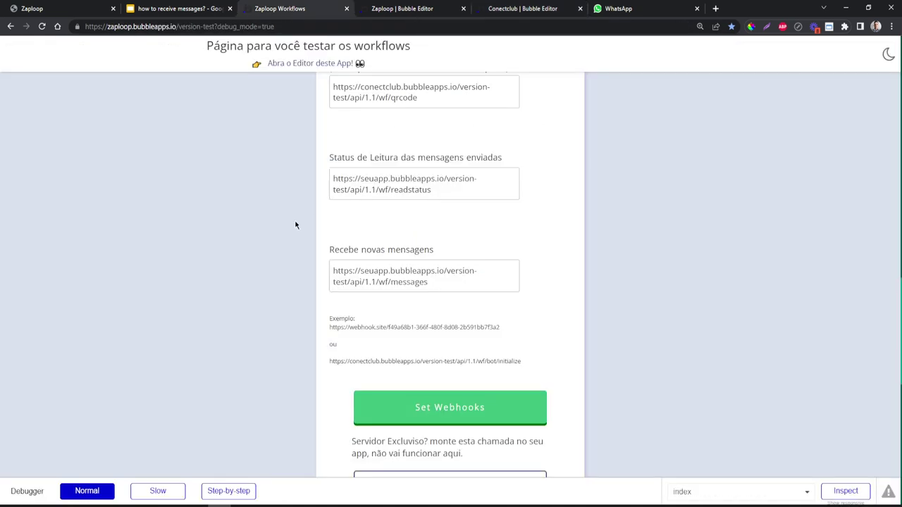
pyautogui.hotkey('ctrl', 'a')
pyautogui.hotkey('ctrl', 'v')
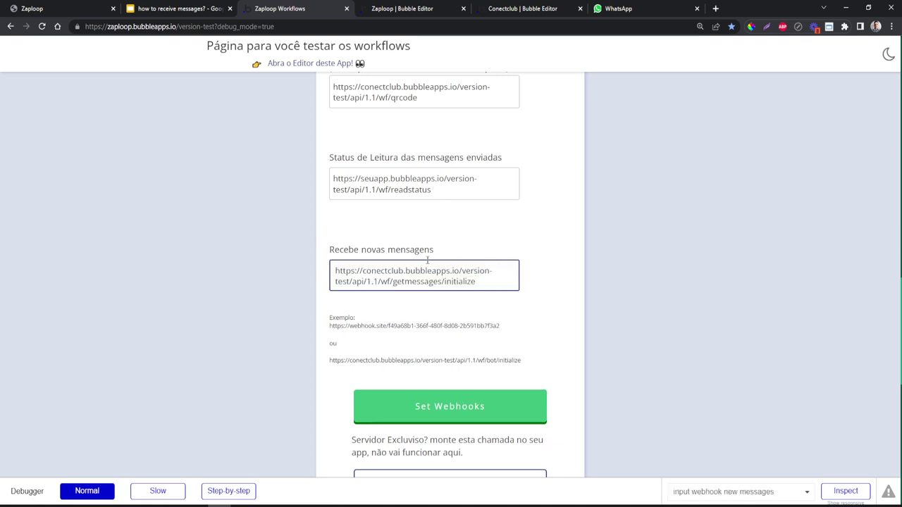
pyautogui.scroll(-1, 431, 305)
pyautogui.click(402, 358)
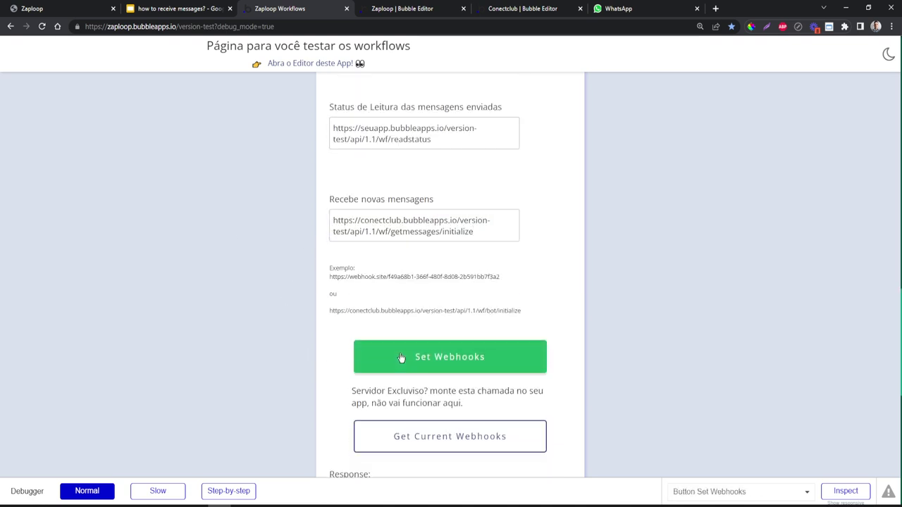
pyautogui.scroll(-3, 400, 357)
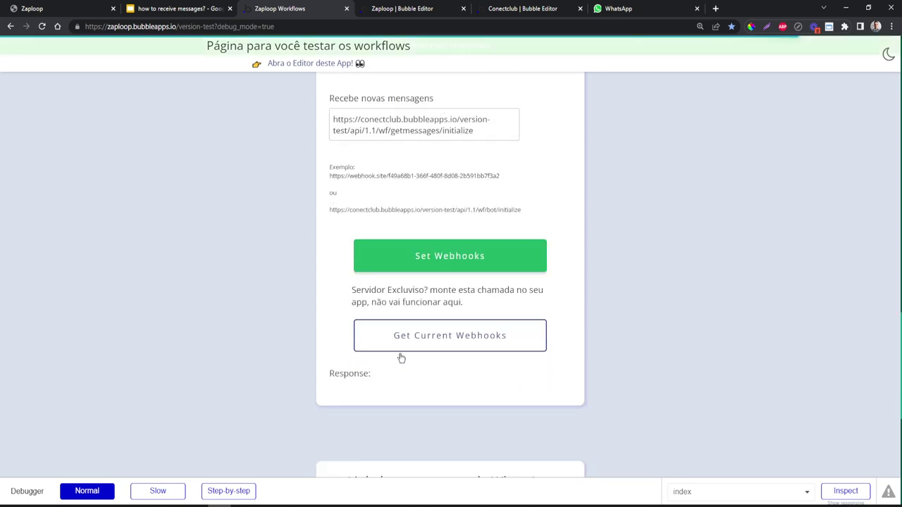
pyautogui.scroll(2, 400, 357)
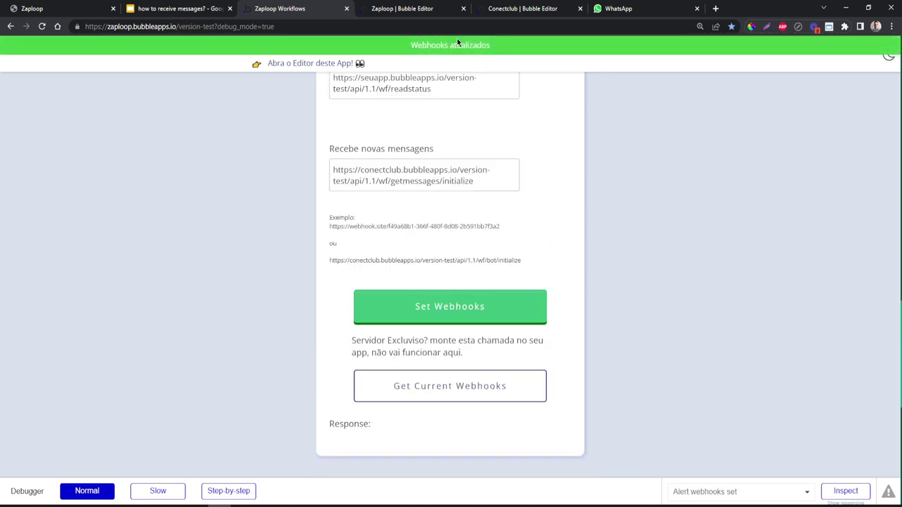
pyautogui.click(527, 9)
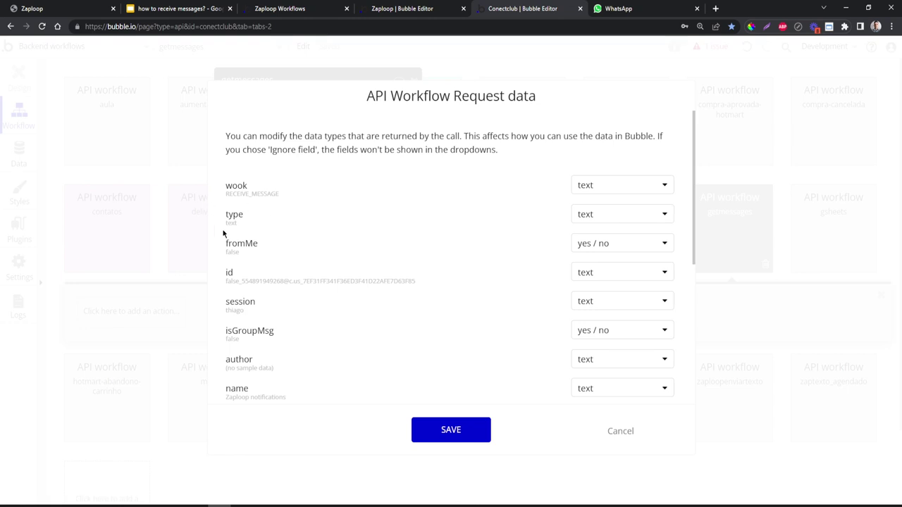
# - Show the raw JSON of the getmessages request data and point out the type line
pyautogui.scroll(-4, 240, 213)
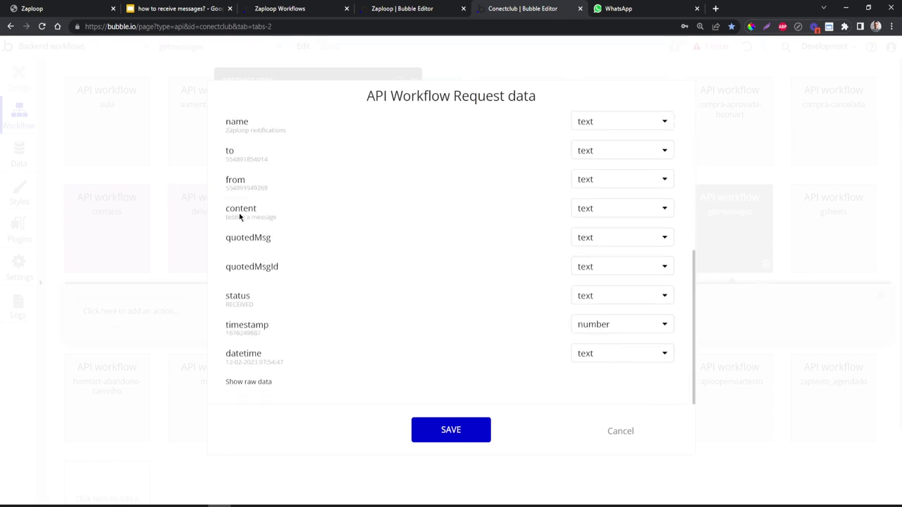
pyautogui.click(248, 381)
pyautogui.scroll(-3, 252, 381)
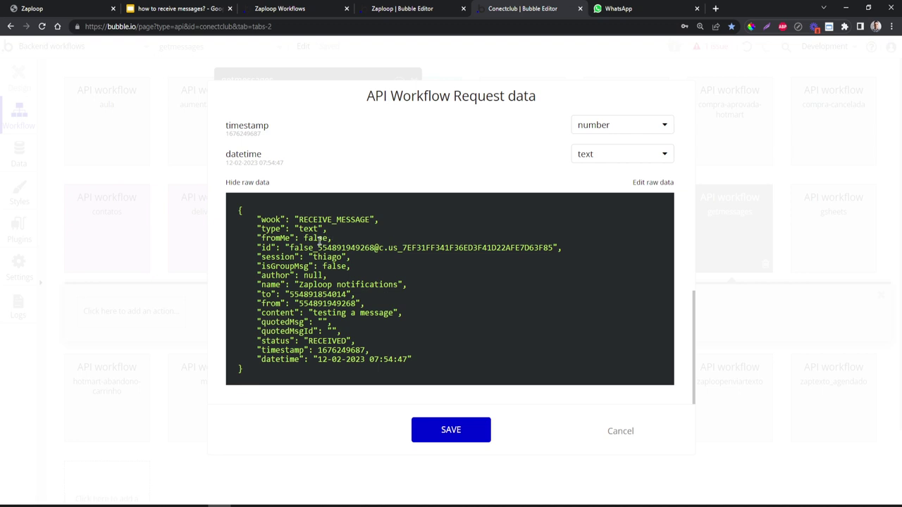
pyautogui.moveTo(262, 229); pyautogui.dragTo(329, 229)
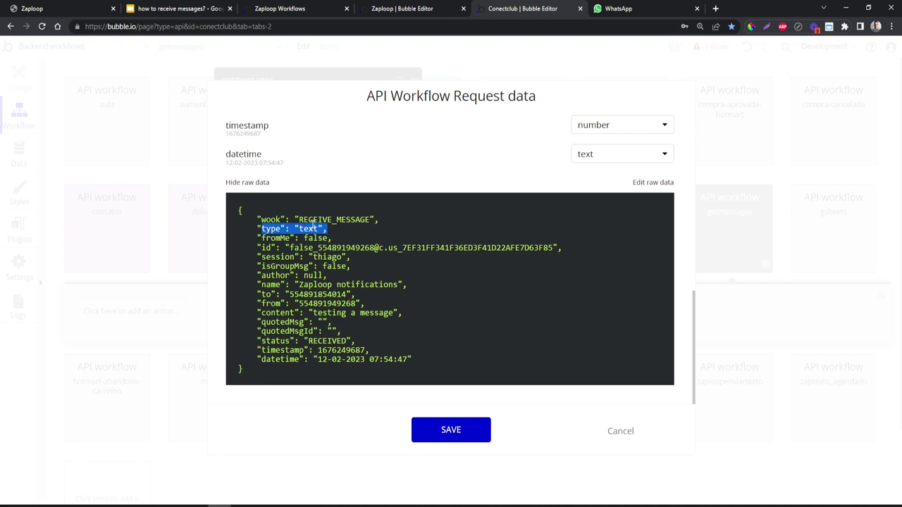
pyautogui.click(277, 237)
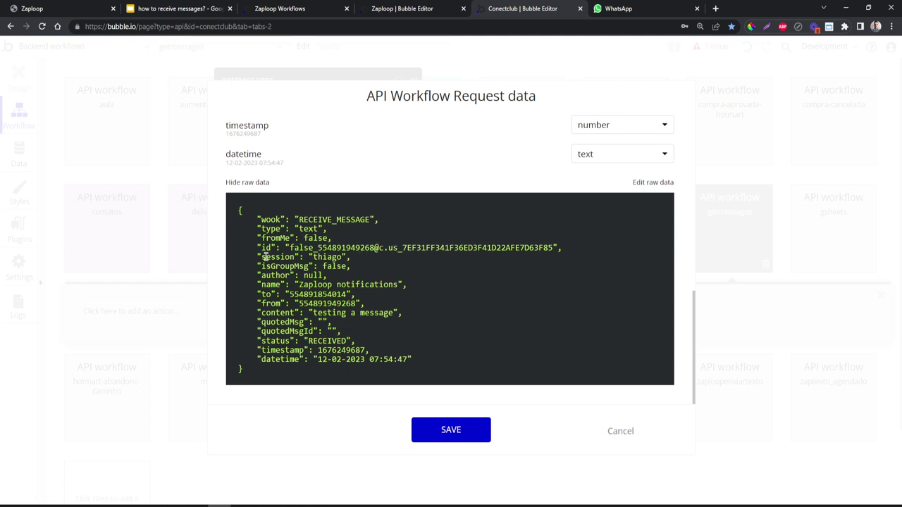
# - Highlight the session, name, sender 'Zaploop notifications' and content 'testing a message' lines
pyautogui.moveTo(276, 257); pyautogui.dragTo(296, 257)
pyautogui.click(296, 257)
pyautogui.doubleClick(267, 284)
pyautogui.click(279, 283)
pyautogui.moveTo(299, 284); pyautogui.dragTo(382, 284)
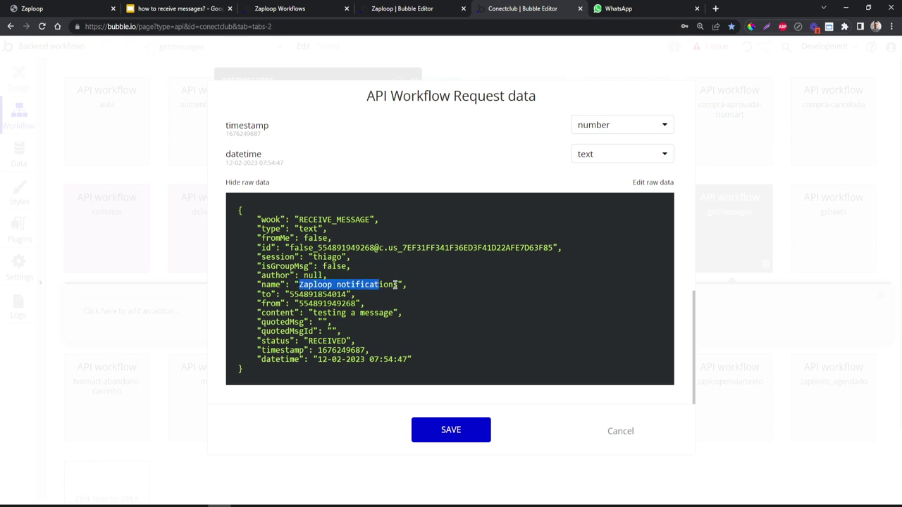
pyautogui.click(394, 284)
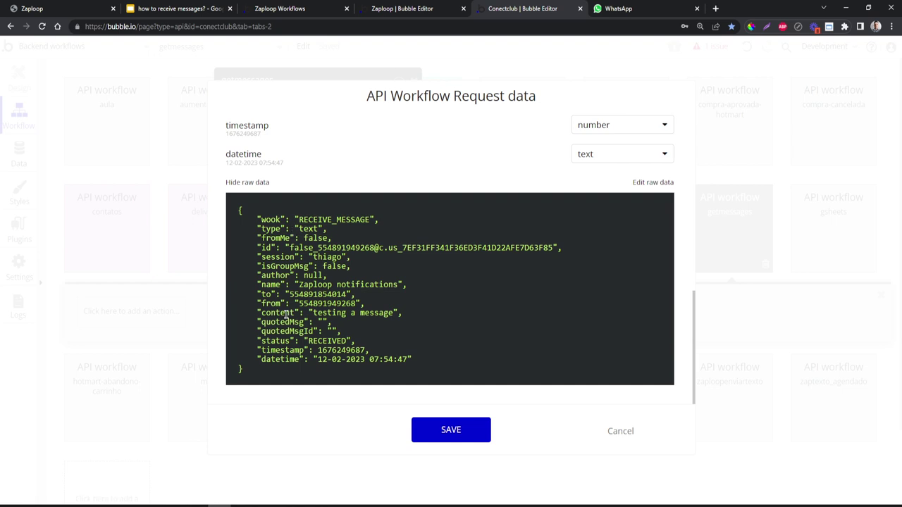
pyautogui.moveTo(313, 313); pyautogui.dragTo(393, 312)
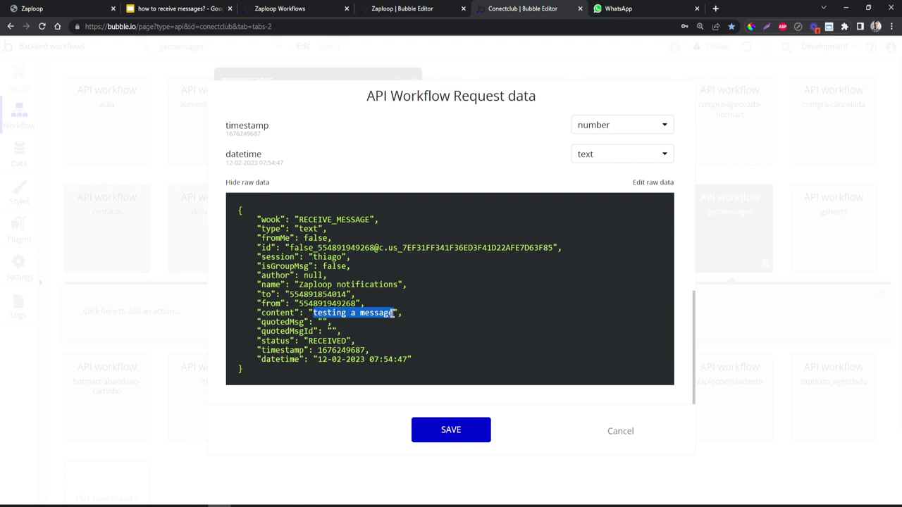
pyautogui.click(393, 313)
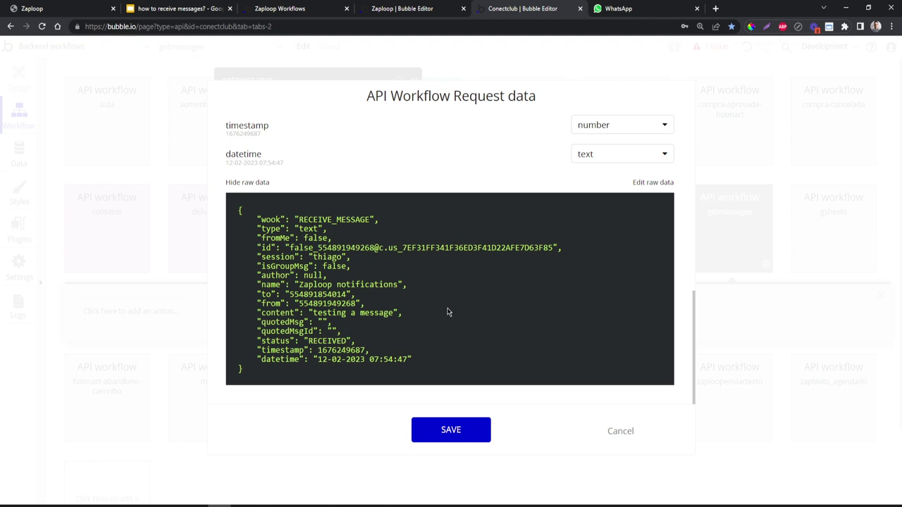
# - Close the WhatsApp tab, briefly open base64decode.org's decode box, then close that tab
pyautogui.middleClick(624, 9)
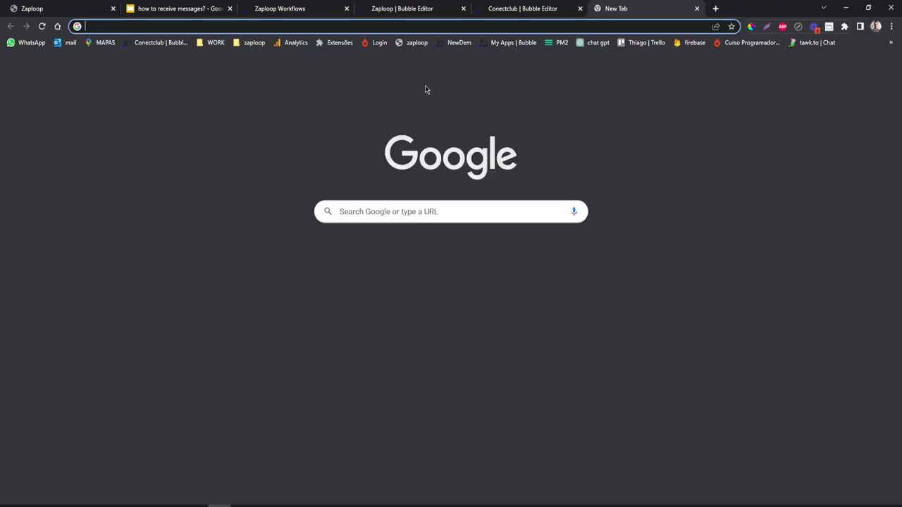
pyautogui.click(596, 8)
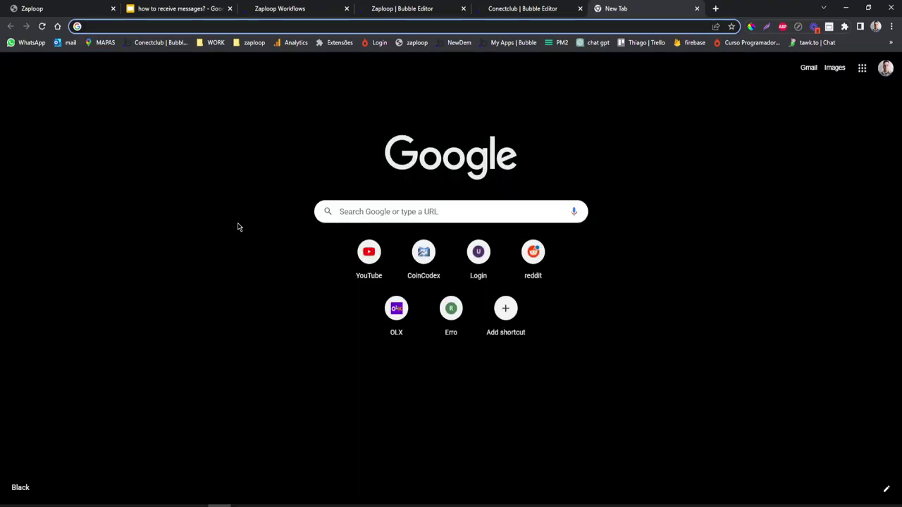
pyautogui.write('base')
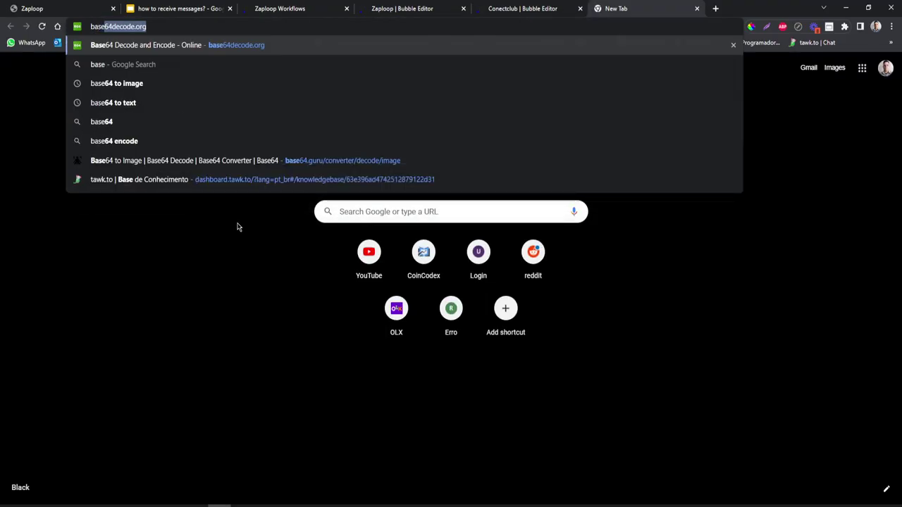
pyautogui.press('Return')
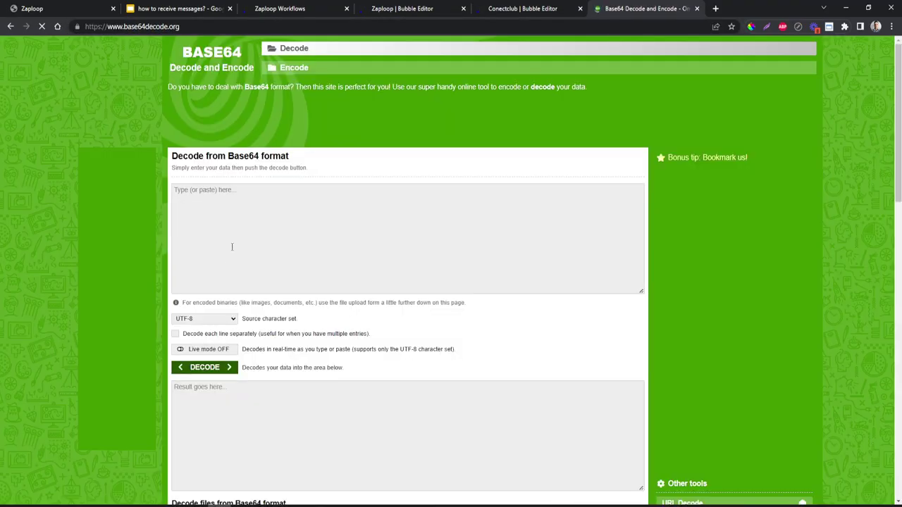
pyautogui.click(241, 234)
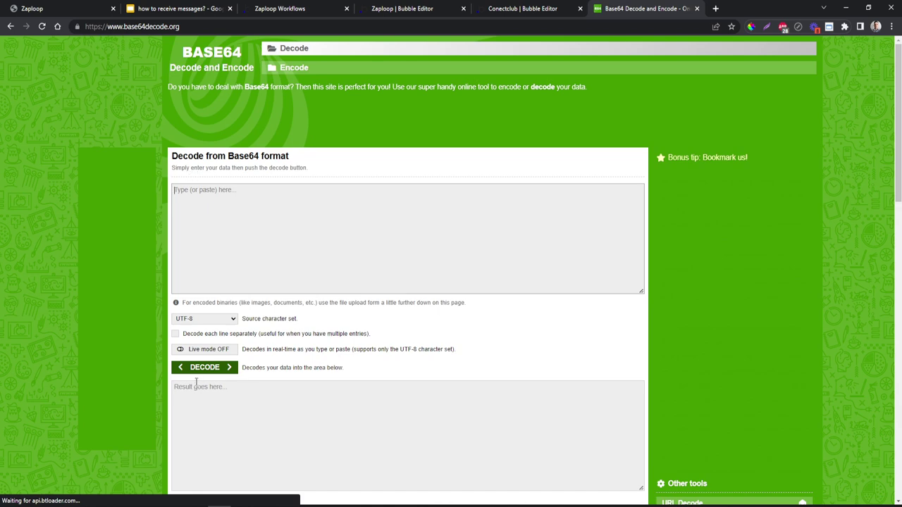
pyautogui.click(696, 8)
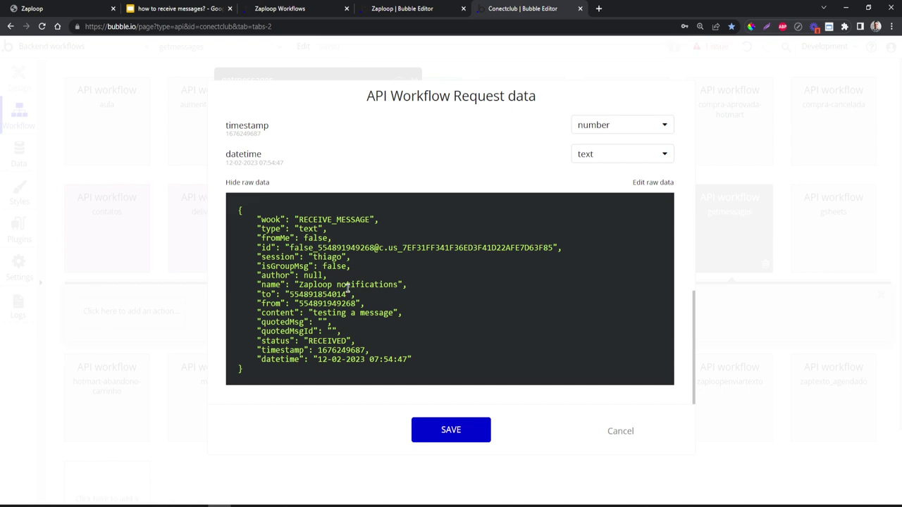
# - Save the detected getmessages request data and reposition the workflow settings panel
pyautogui.click(453, 429)
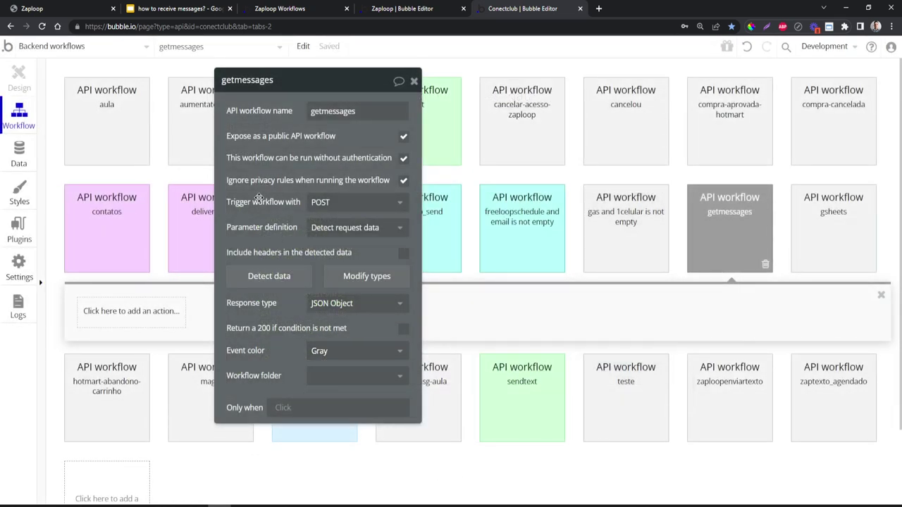
pyautogui.moveTo(258, 176); pyautogui.dragTo(270, 211)
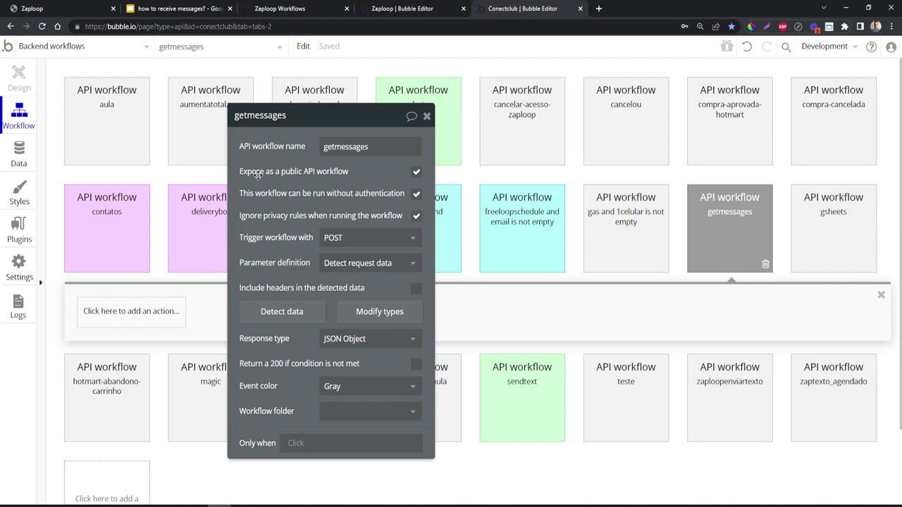
pyautogui.moveTo(257, 175); pyautogui.dragTo(417, 175)
pyautogui.scroll(-3, 141, 204)
pyautogui.click(139, 201)
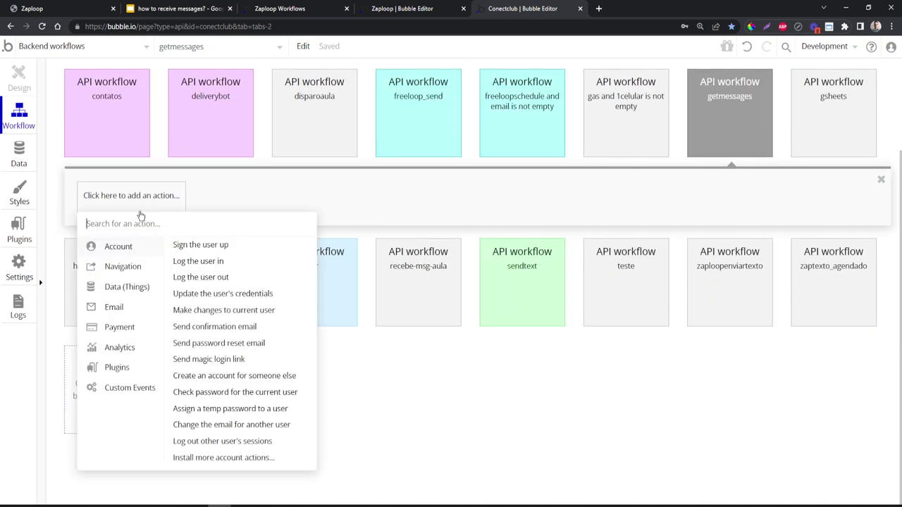
pyautogui.click(479, 195)
pyautogui.scroll(1, 564, 185)
pyautogui.click(716, 139)
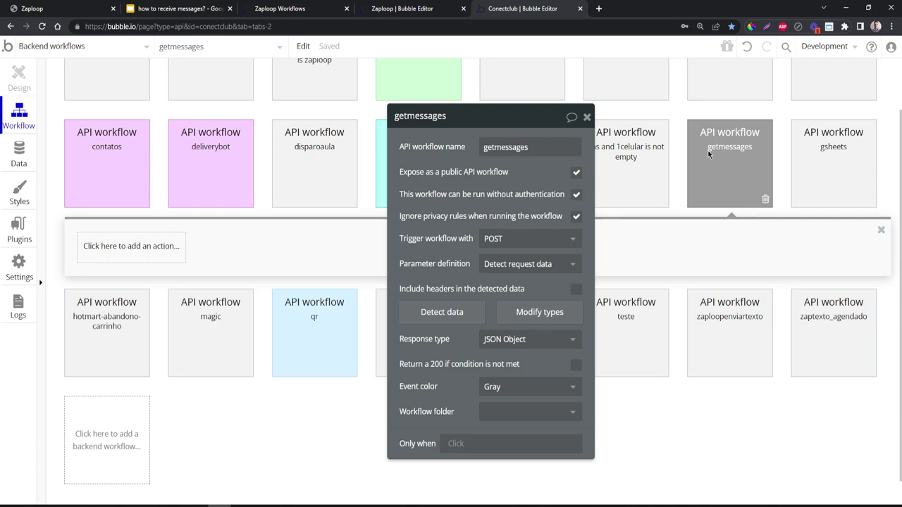
# - Add a 'Create a new thing' step of type 0 MSG ZAP with all its fields
pyautogui.click(155, 256)
pyautogui.moveTo(124, 290)
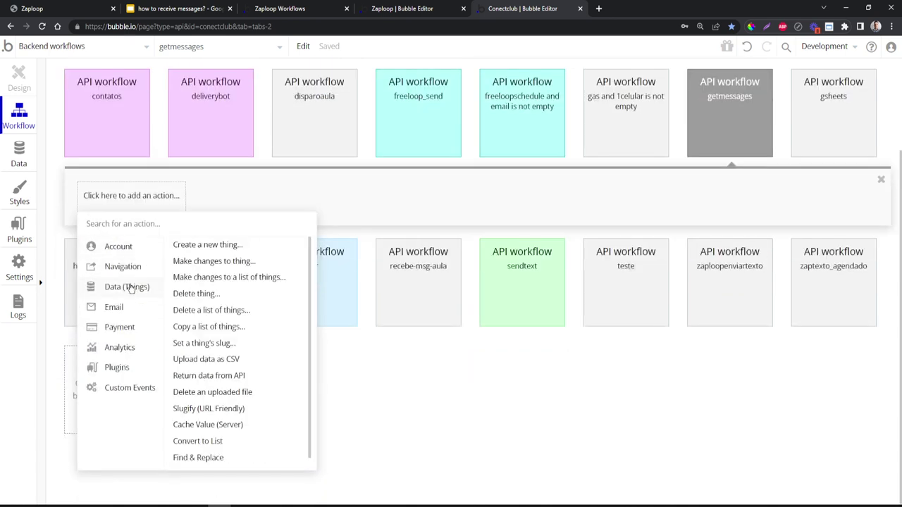
pyautogui.click(212, 248)
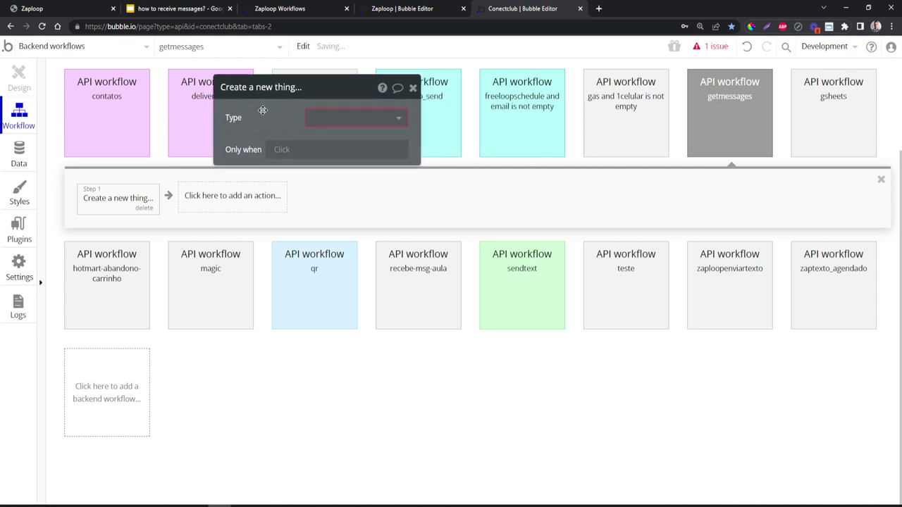
pyautogui.click(327, 119)
pyautogui.click(330, 137)
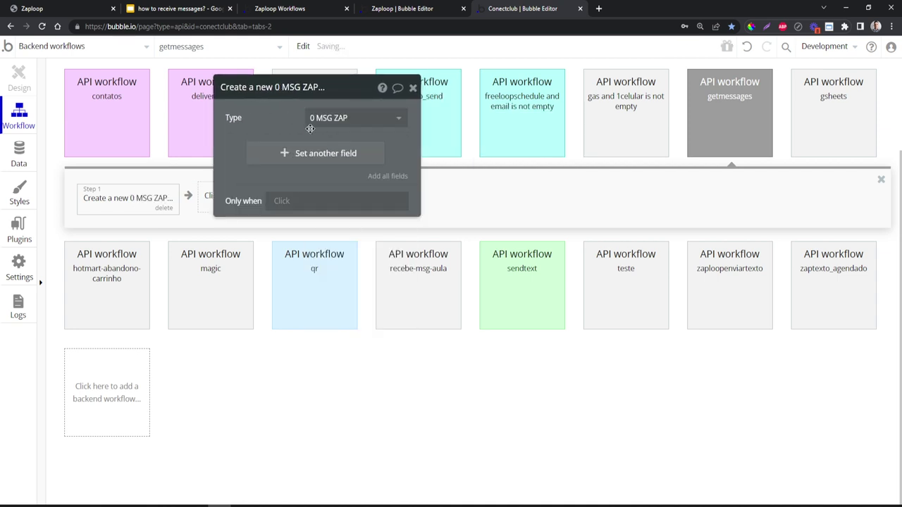
pyautogui.click(380, 176)
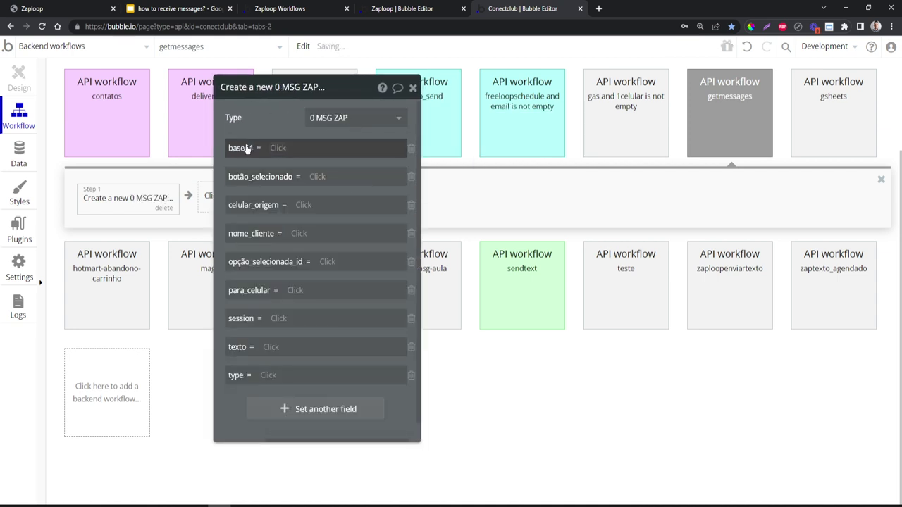
pyautogui.click(373, 146)
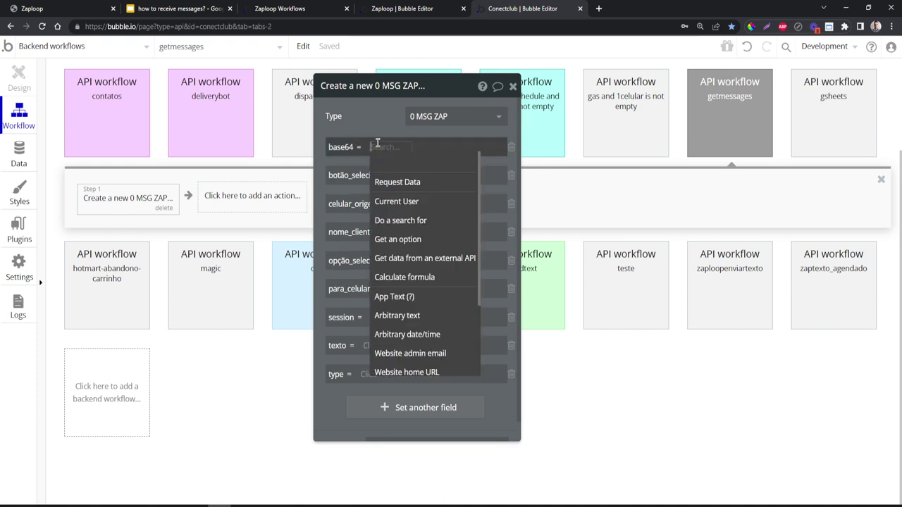
pyautogui.click(374, 121)
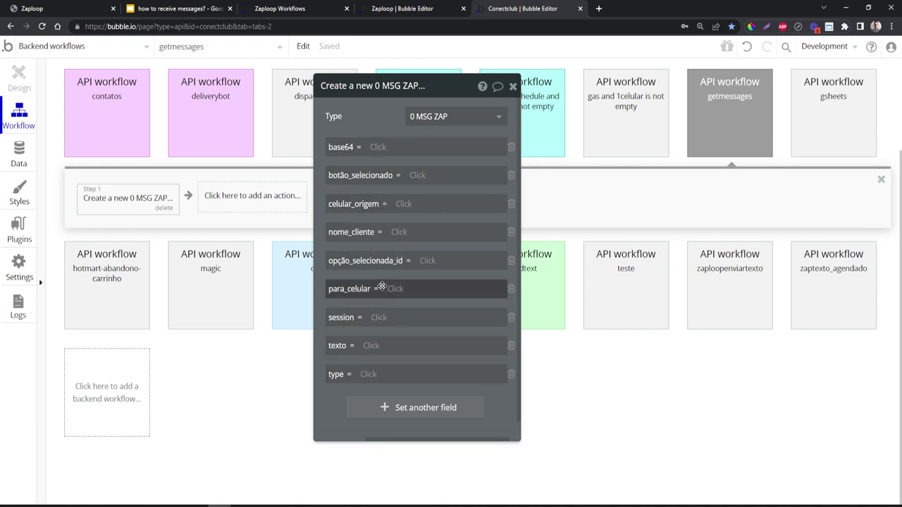
# - Review the 0 MSG ZAP data type's fields, then return to the getmessages creation step
pyautogui.click(15, 152)
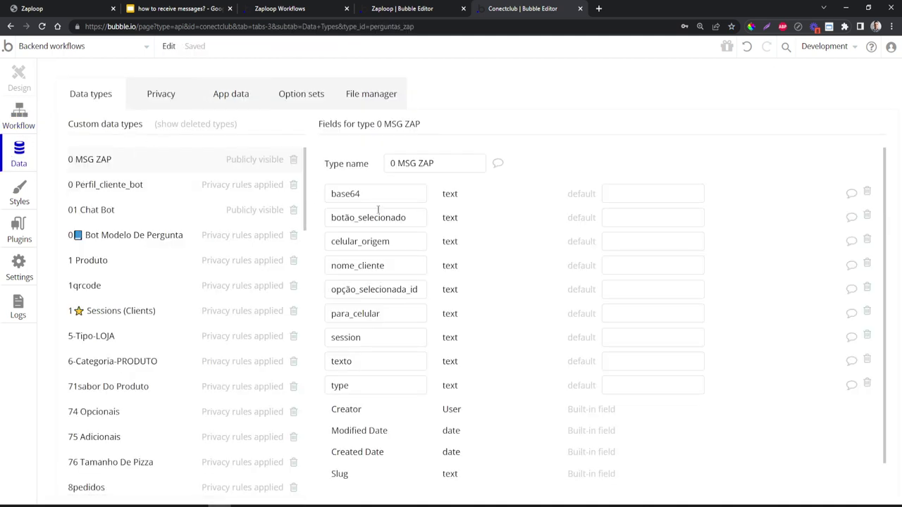
pyautogui.scroll(-1, 378, 210)
pyautogui.scroll(1, 385, 258)
pyautogui.click(26, 112)
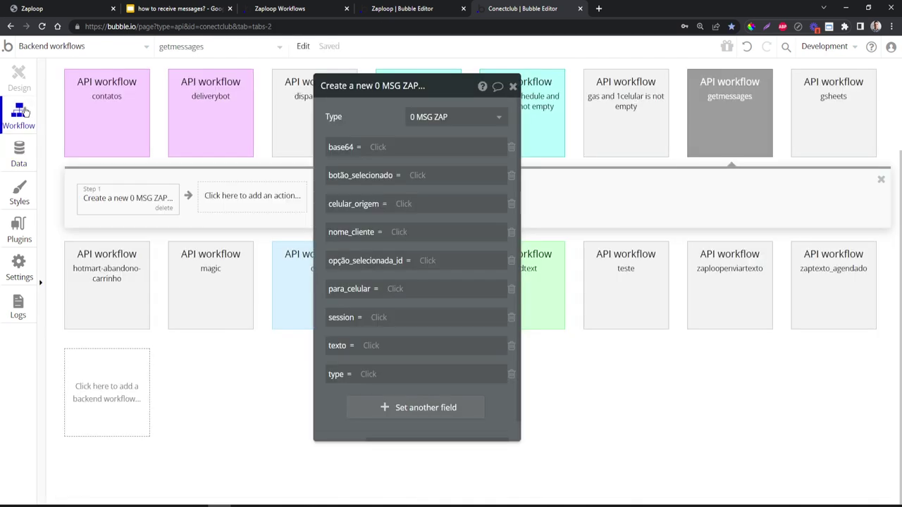
pyautogui.click(380, 318)
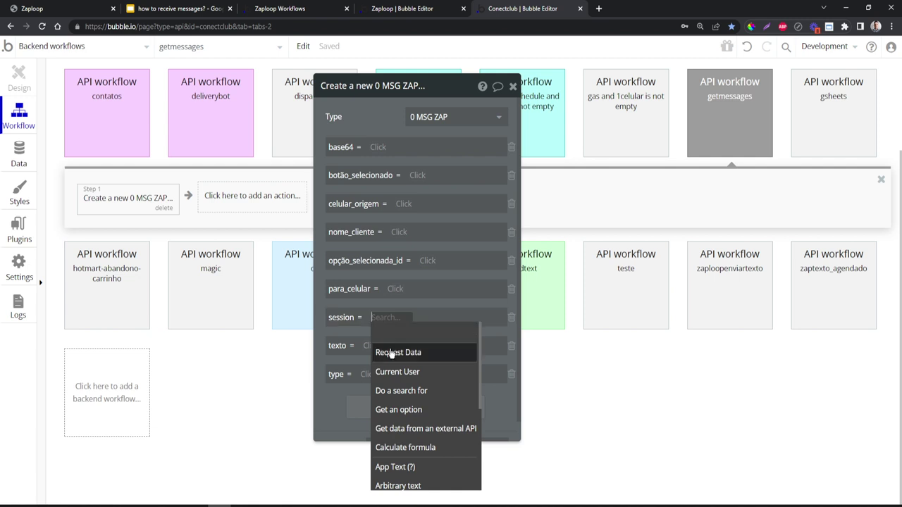
pyautogui.click(362, 329)
pyautogui.scroll(-1, 366, 324)
pyautogui.click(379, 295)
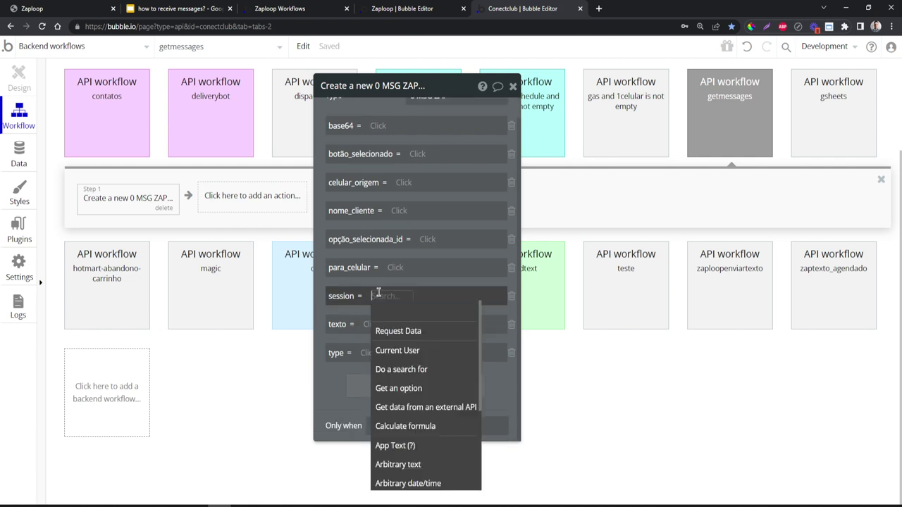
pyautogui.click(357, 311)
# - Set texto to the Request Data's message content
pyautogui.click(314, 244)
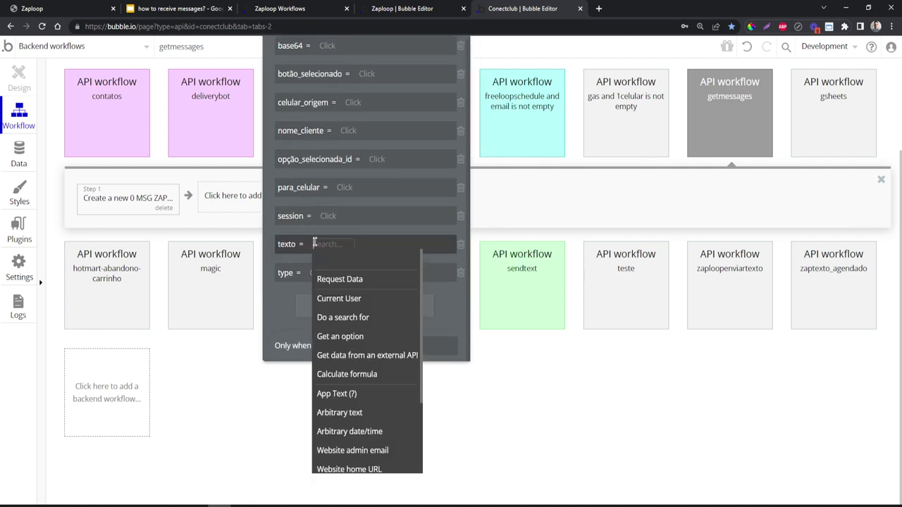
pyautogui.click(339, 279)
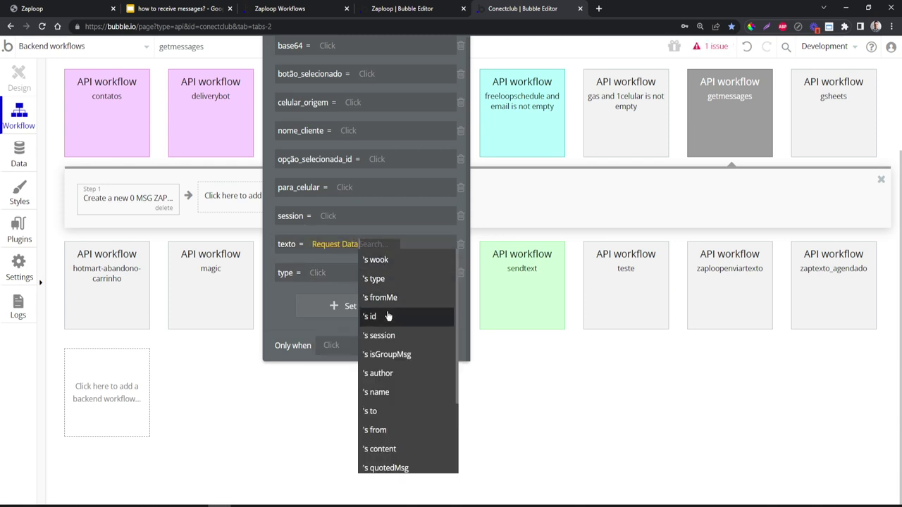
pyautogui.scroll(-2, 388, 316)
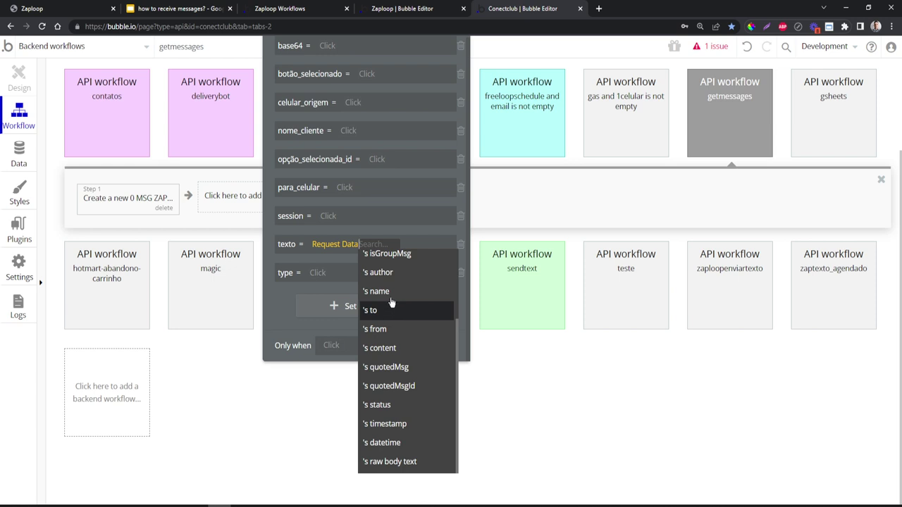
pyautogui.scroll(3, 380, 289)
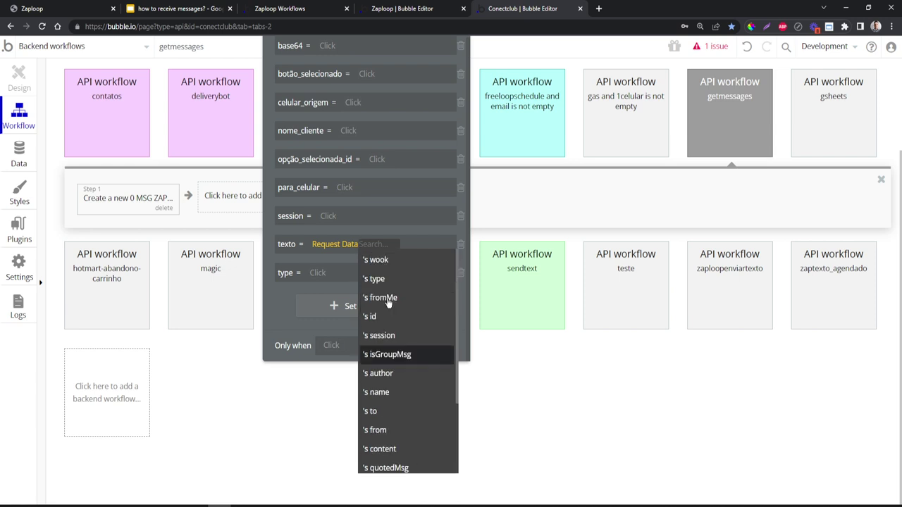
pyautogui.scroll(-2, 395, 338)
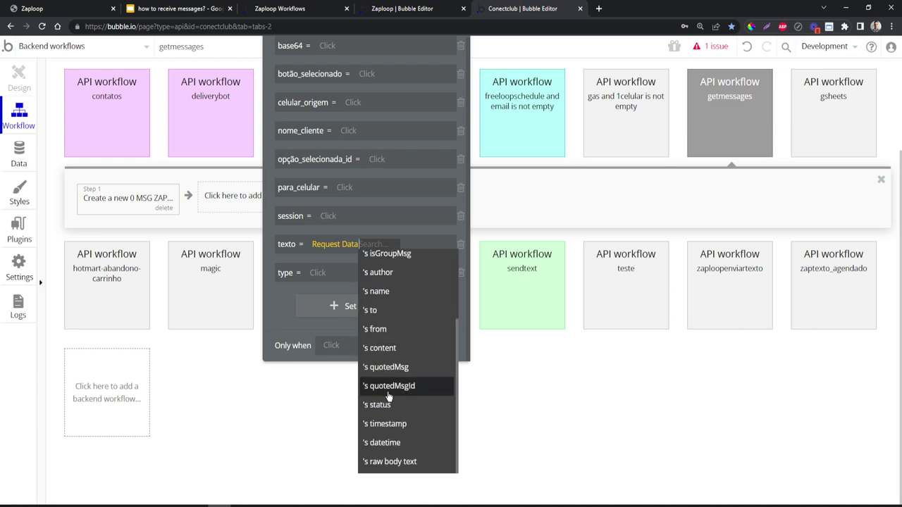
pyautogui.click(399, 346)
# - Map type and session to the Request Data's type and session values
pyautogui.click(316, 278)
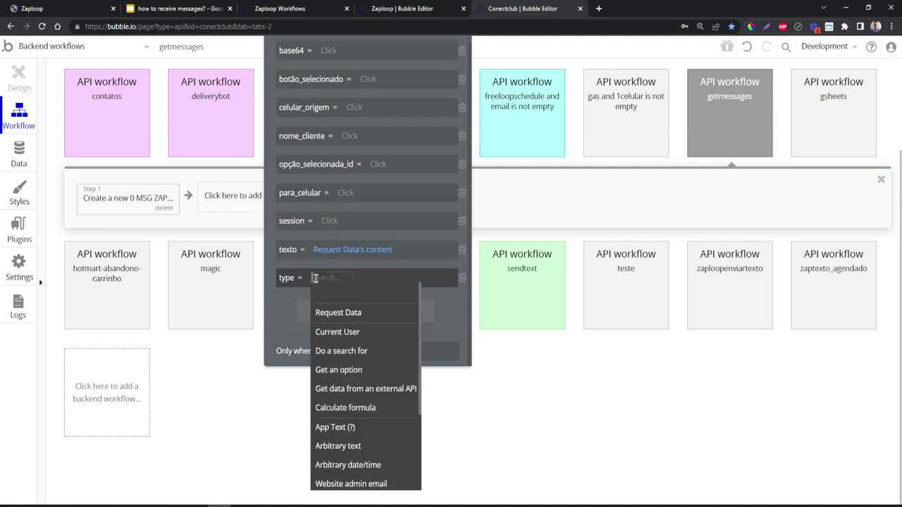
pyautogui.click(312, 281)
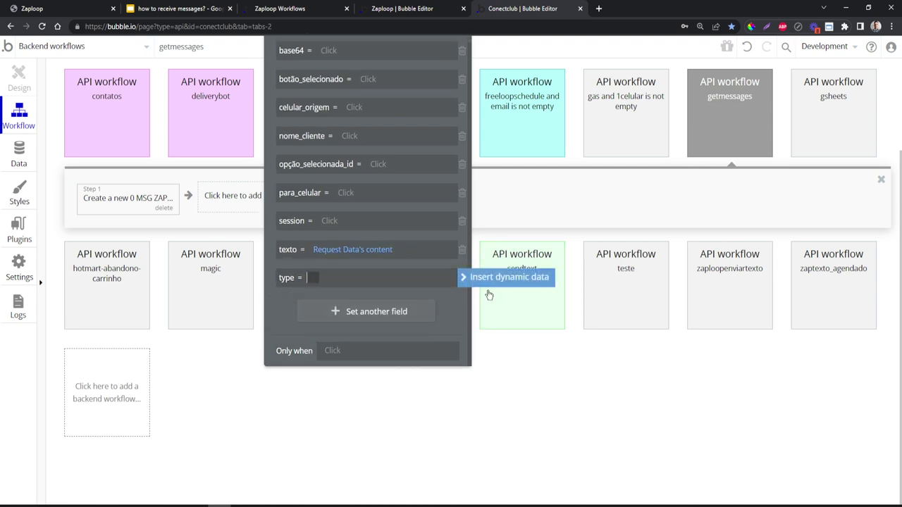
pyautogui.click(316, 278)
pyautogui.click(336, 314)
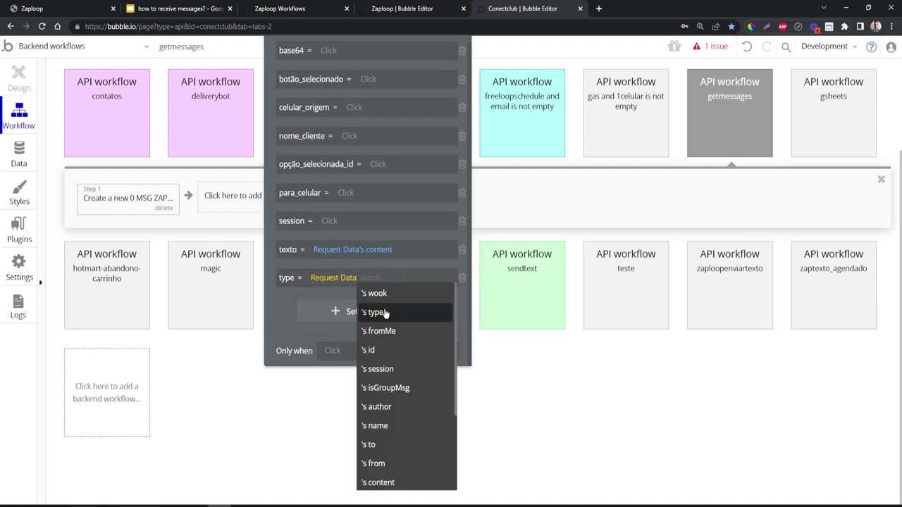
pyautogui.click(319, 313)
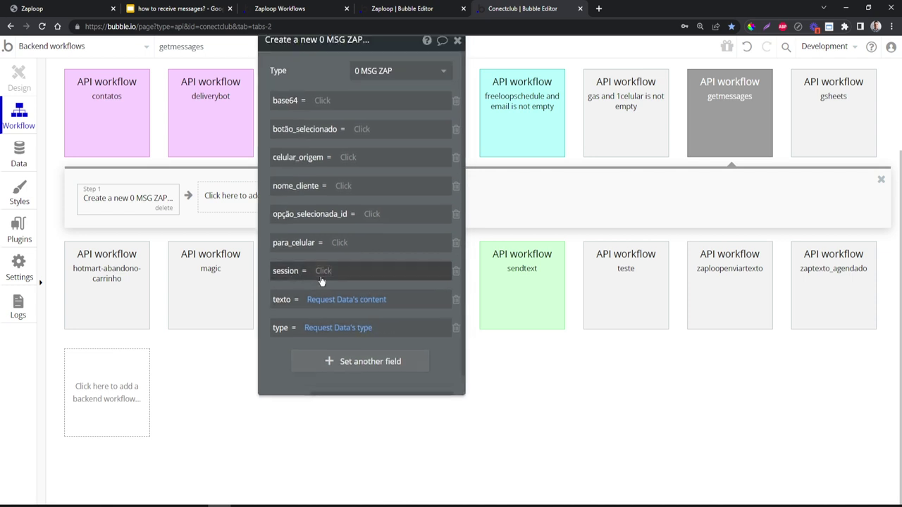
pyautogui.click(323, 271)
pyautogui.click(343, 306)
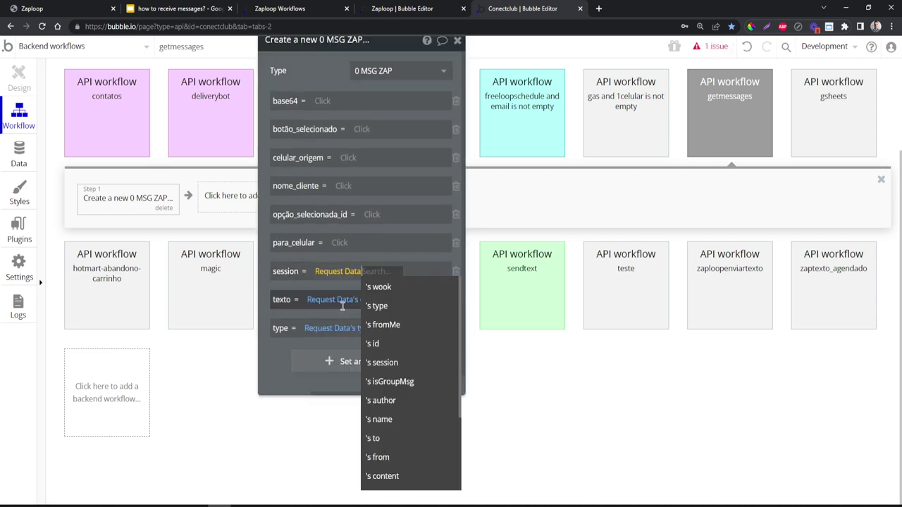
pyautogui.click(399, 361)
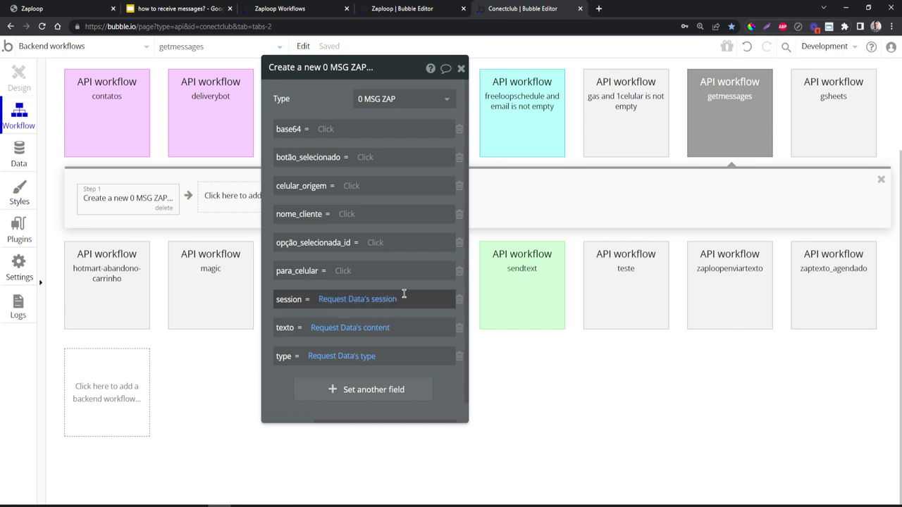
# - Map para_celular and celular_origem to Request Data's to and from, leaving base64 incomplete
pyautogui.click(342, 270)
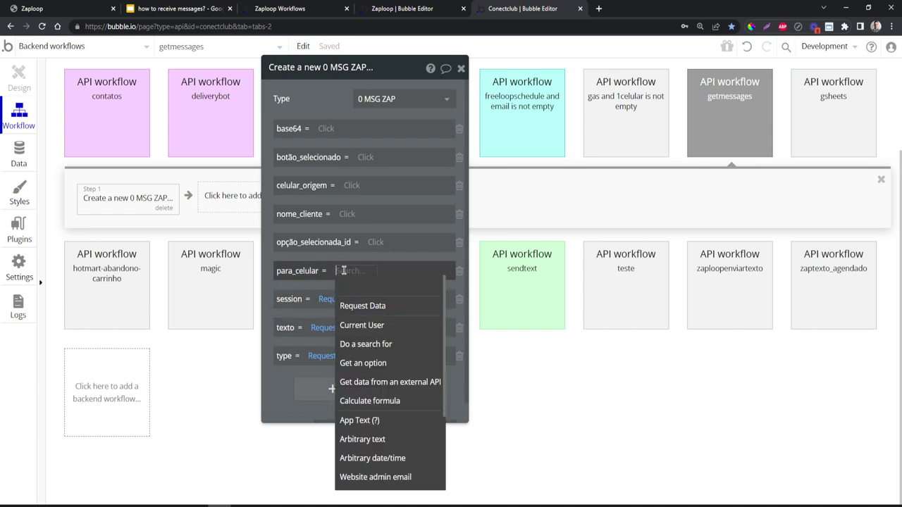
pyautogui.click(357, 305)
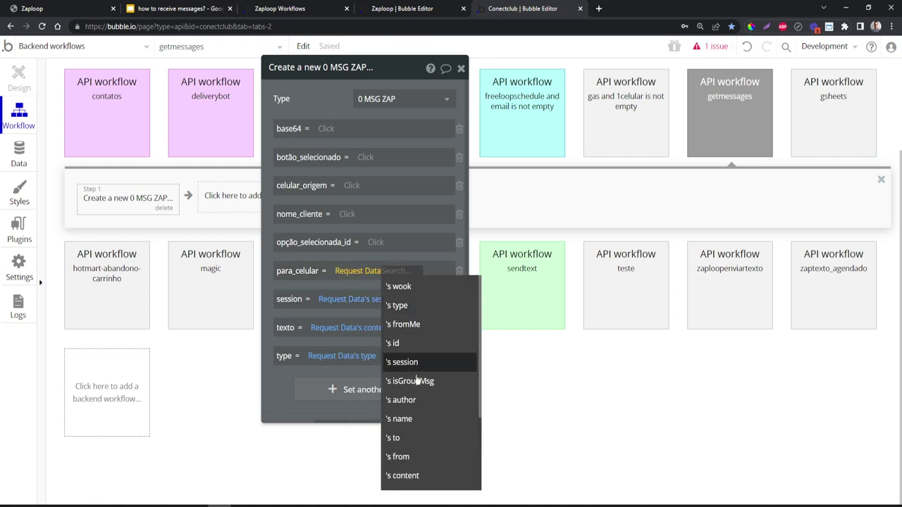
pyautogui.click(414, 438)
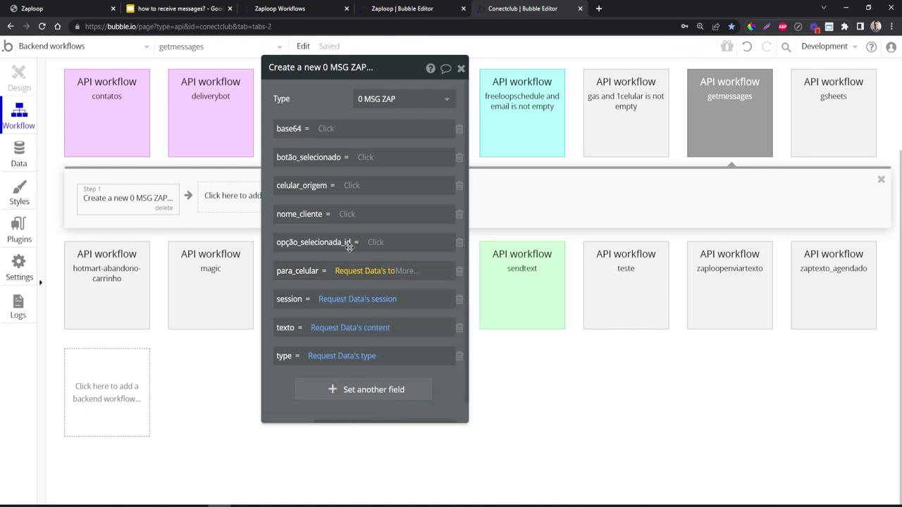
pyautogui.click(348, 186)
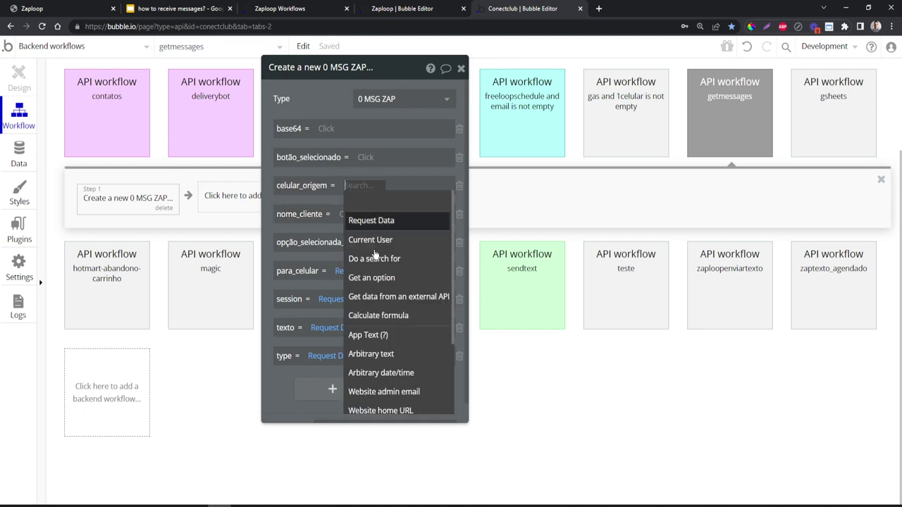
pyautogui.click(384, 218)
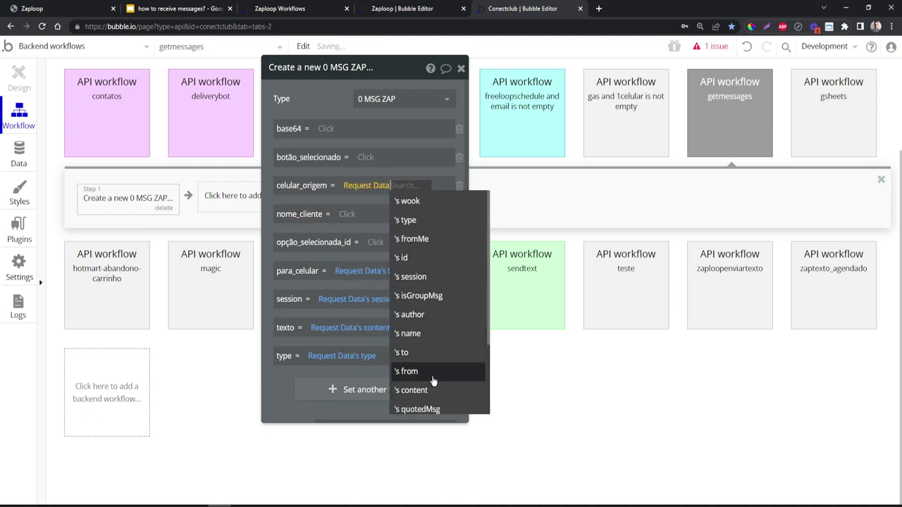
pyautogui.click(407, 371)
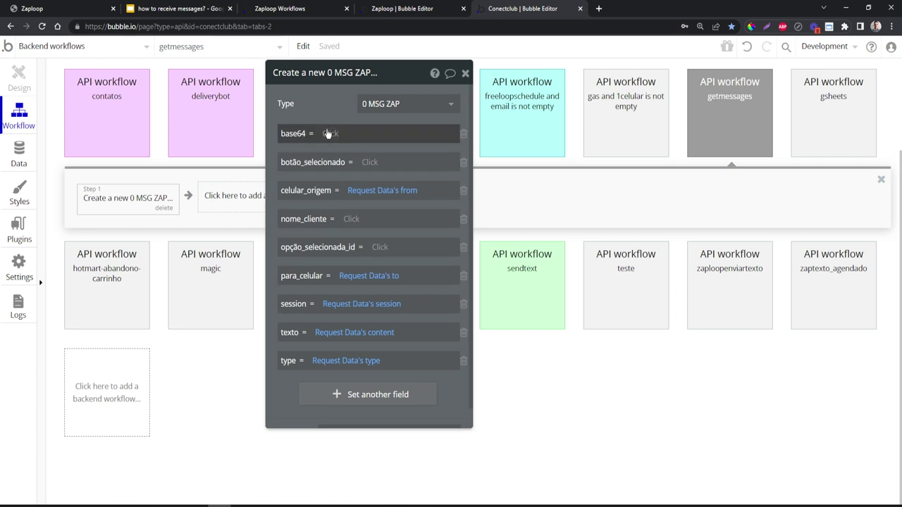
pyautogui.click(326, 132)
pyautogui.click(346, 169)
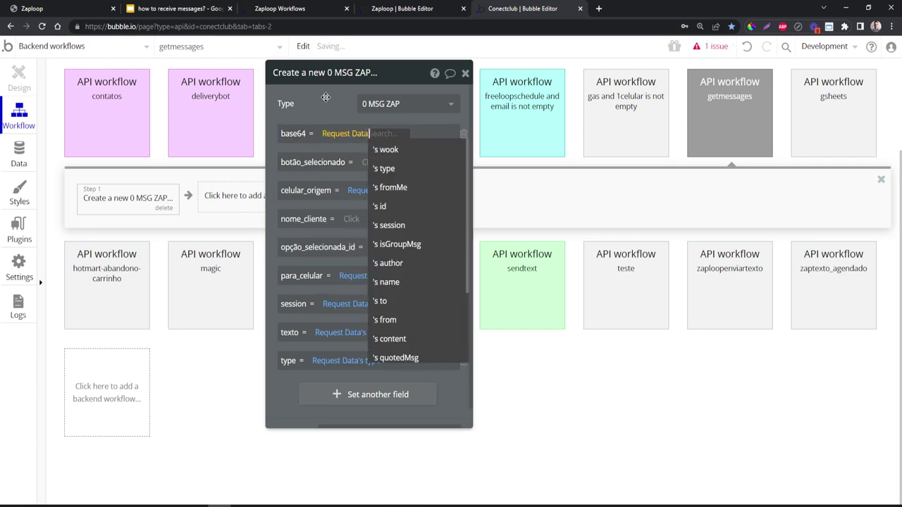
pyautogui.click(324, 105)
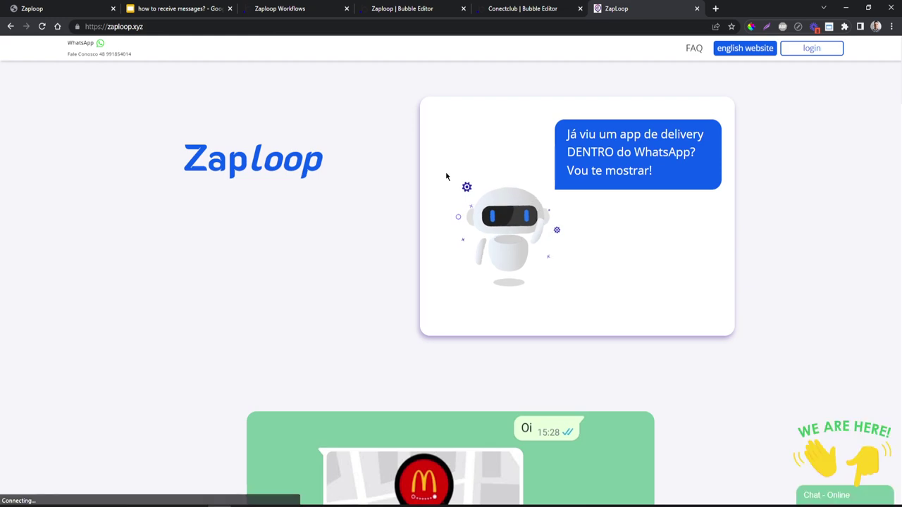
# - Open Zaploop's JSON Webhooks docs from the footer and zoom in on the example's base64 field
pyautogui.scroll(-5, 445, 171)
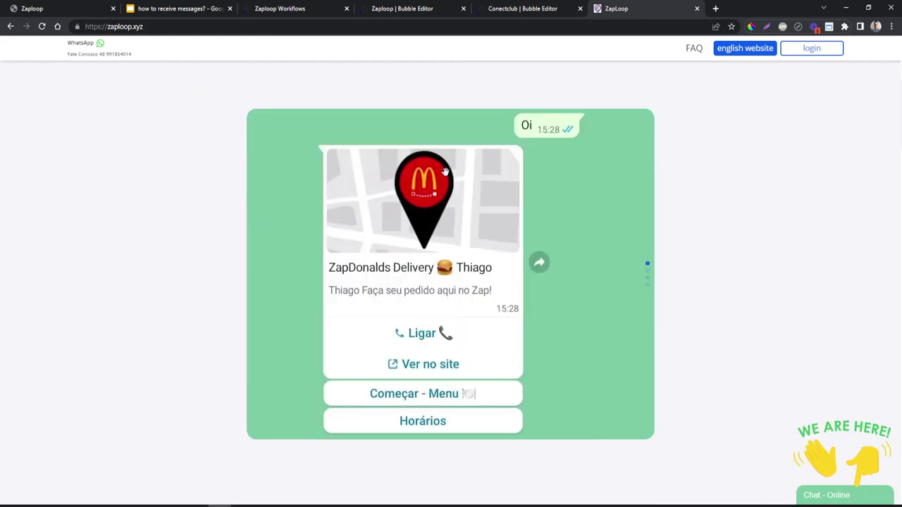
pyautogui.scroll(-20, 240, 212)
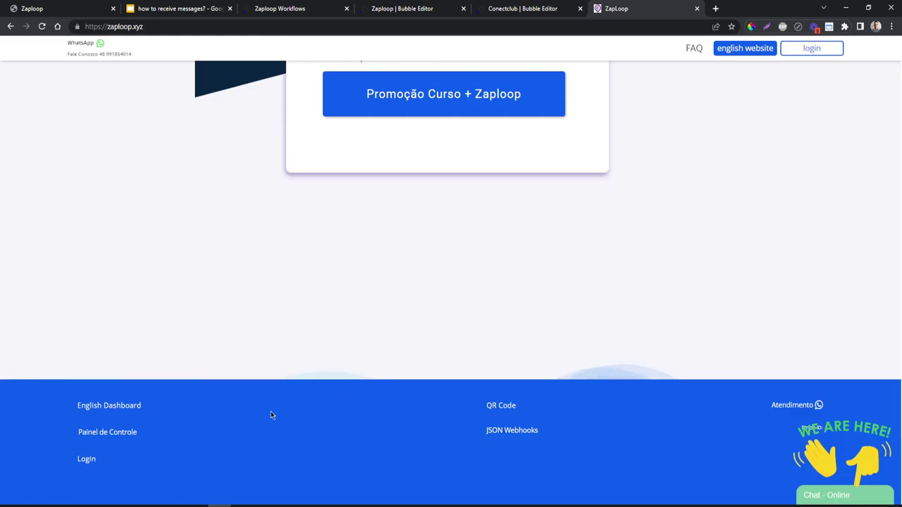
pyautogui.click(525, 436)
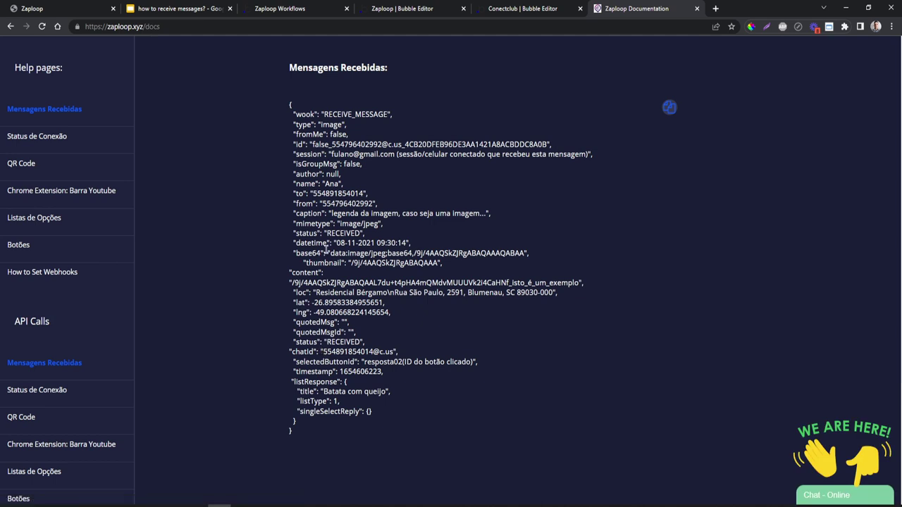
pyautogui.click(669, 107)
pyautogui.hotkey('ctrl', '+')
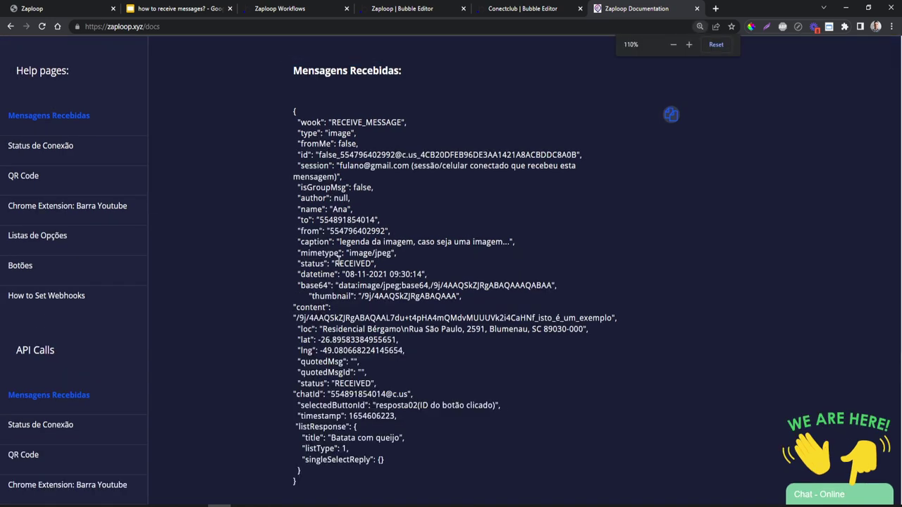
pyautogui.hotkey('ctrl', '+')
pyautogui.scroll(-1, 390, 283)
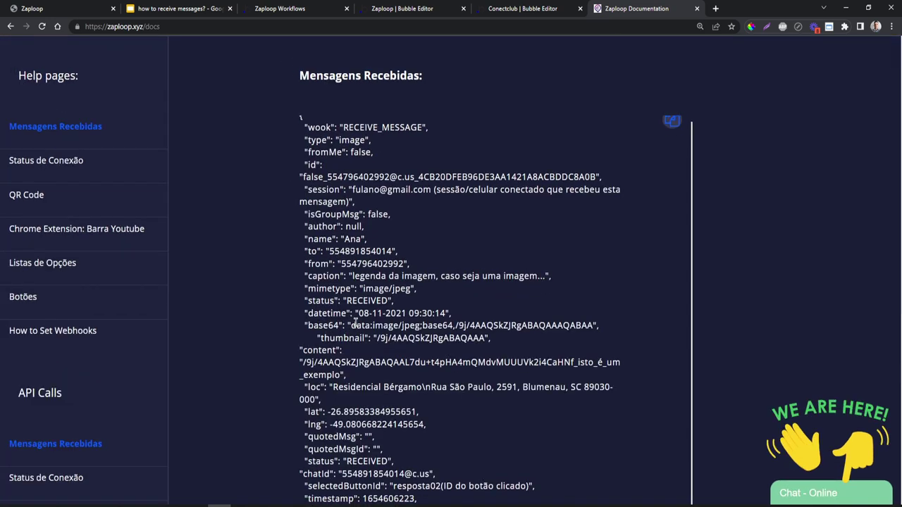
pyautogui.moveTo(352, 325); pyautogui.dragTo(374, 326)
pyautogui.click(386, 324)
pyautogui.scroll(-2, 486, 334)
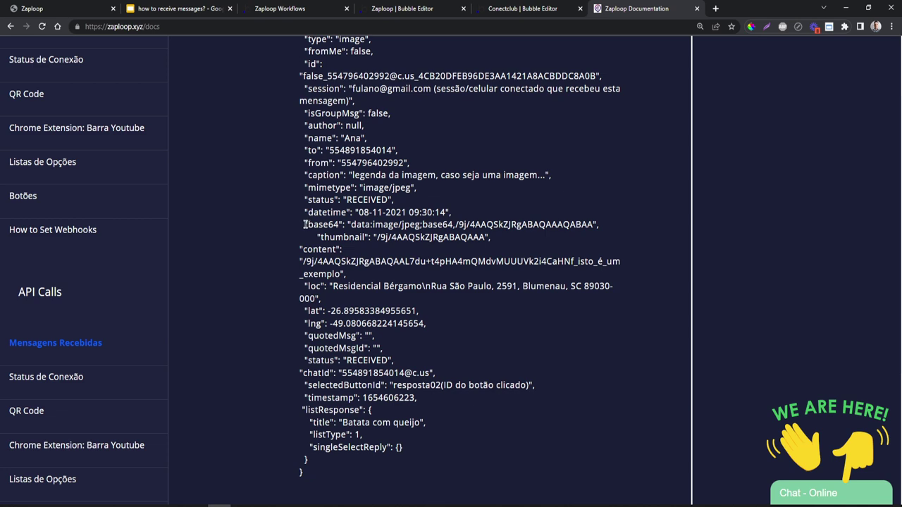
pyautogui.scroll(2, 371, 252)
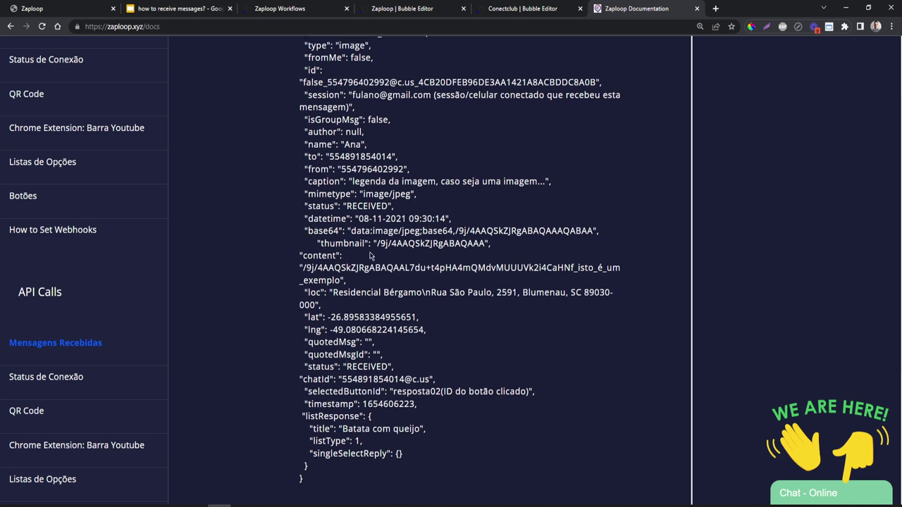
pyautogui.hotkey('ctrl', '-')
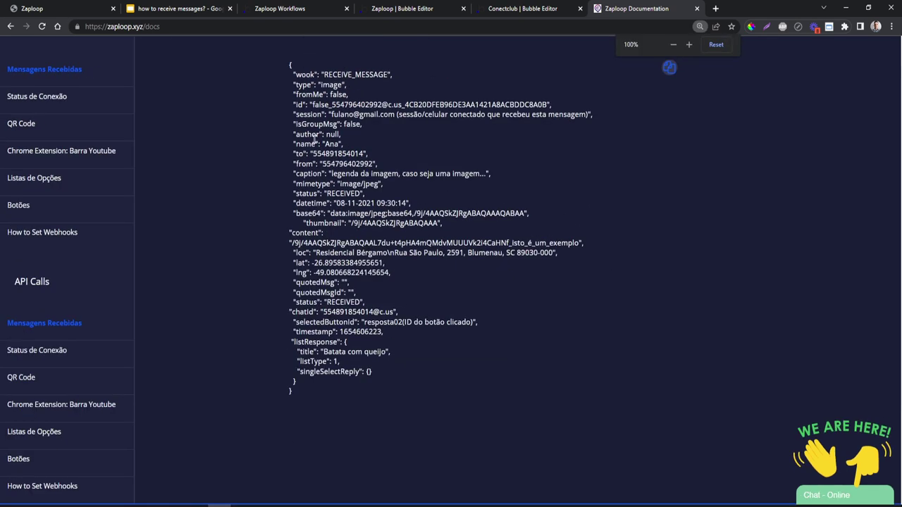
# - Select and copy the whole example received-message JSON
pyautogui.moveTo(282, 68); pyautogui.dragTo(331, 395)
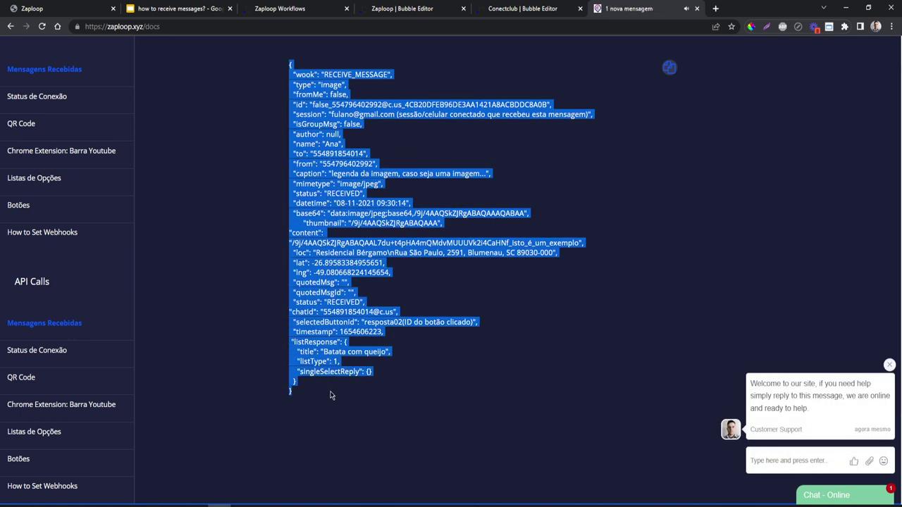
pyautogui.click(669, 71)
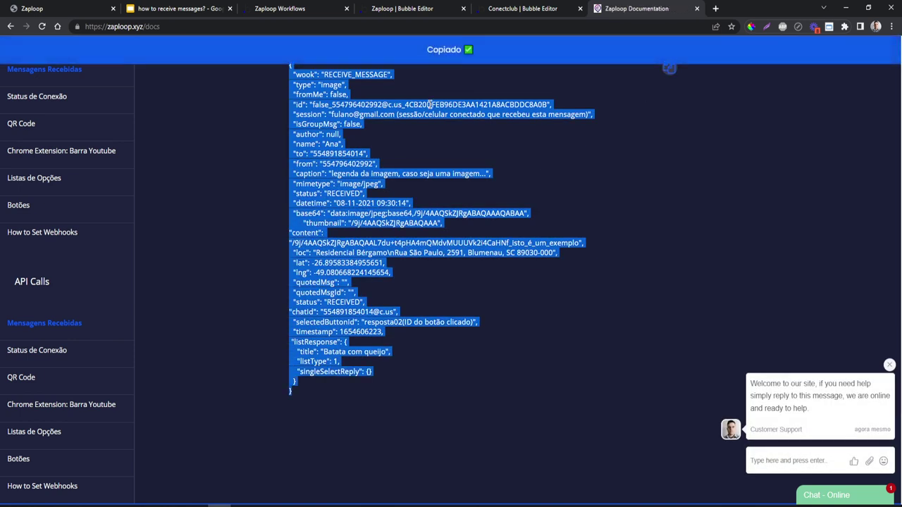
pyautogui.click(308, 8)
pyautogui.click(392, 10)
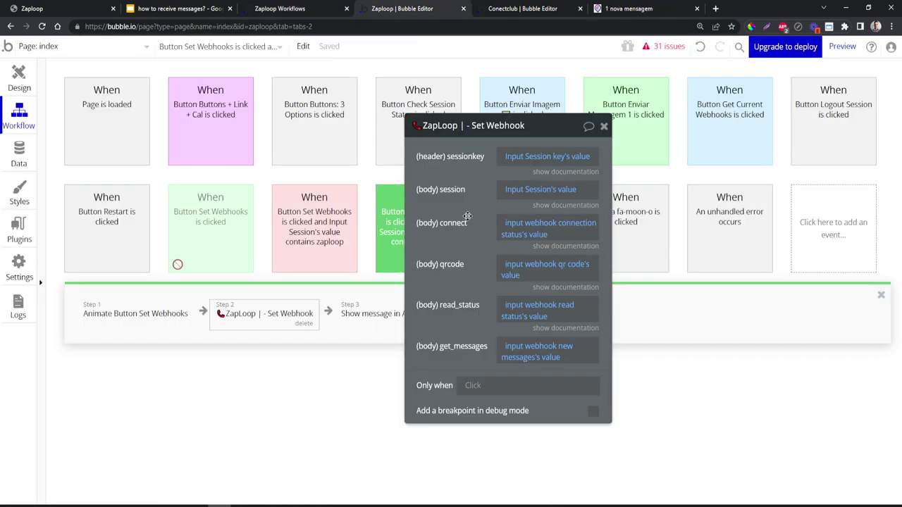
# - Delete the base64 row from the Create a new 0 MSG ZAP step and open getmessages' settings
pyautogui.moveTo(467, 216); pyautogui.dragTo(534, 219)
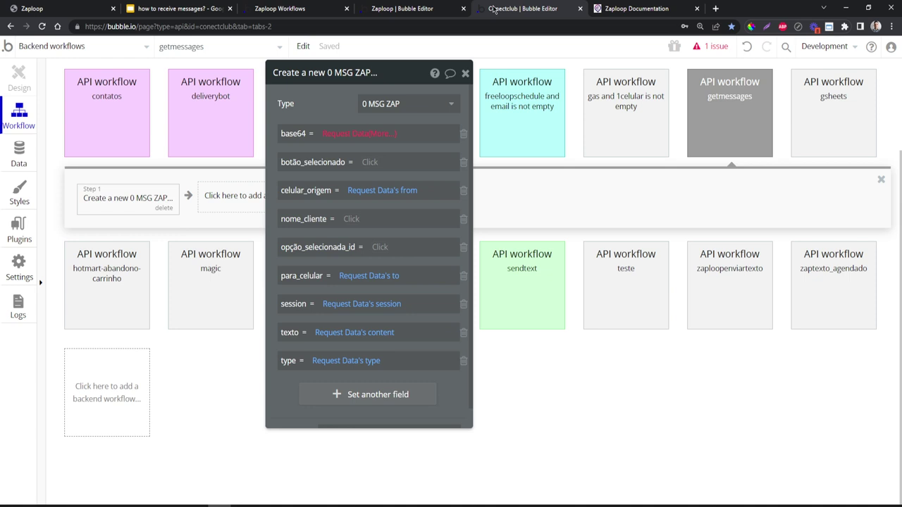
pyautogui.click(495, 10)
pyautogui.click(463, 133)
pyautogui.moveTo(348, 119); pyautogui.dragTo(340, 169)
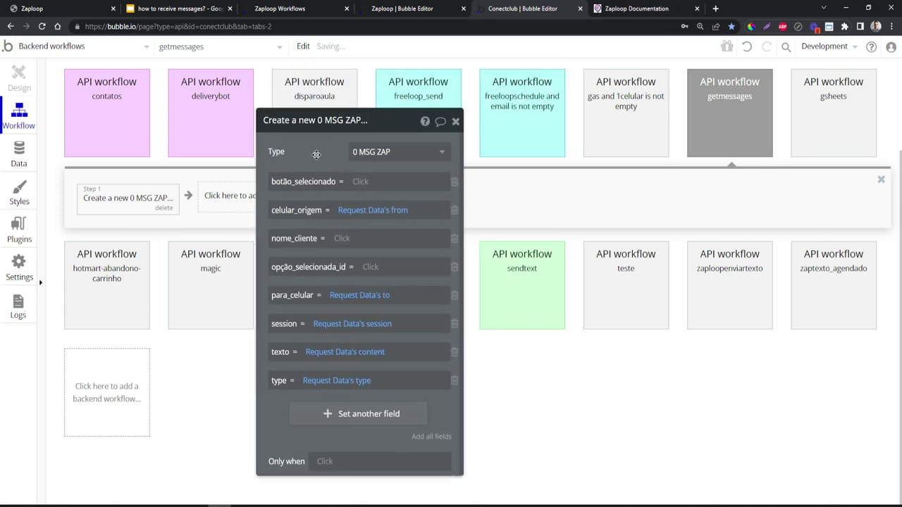
pyautogui.click(735, 105)
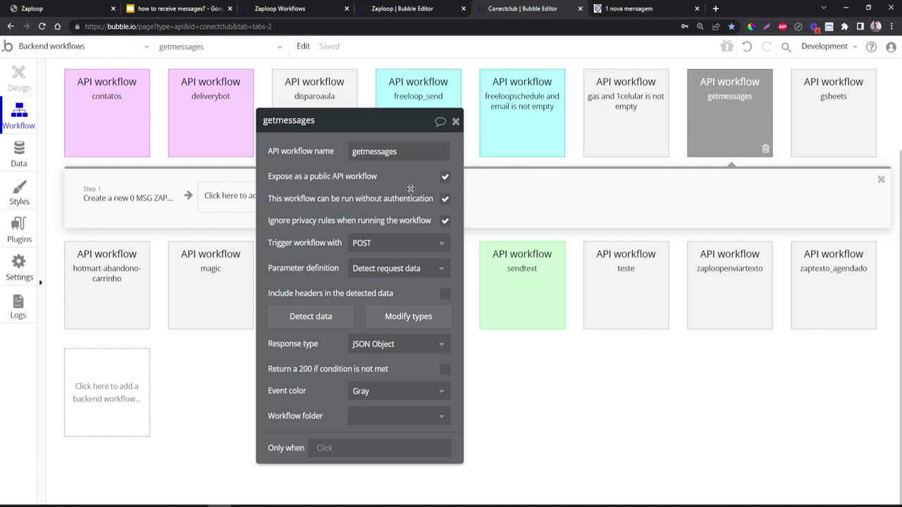
# - Reveal the getmessages raw sample data and open Edit raw data to modify the JSON
pyautogui.moveTo(337, 204); pyautogui.dragTo(384, 131)
pyautogui.click(449, 241)
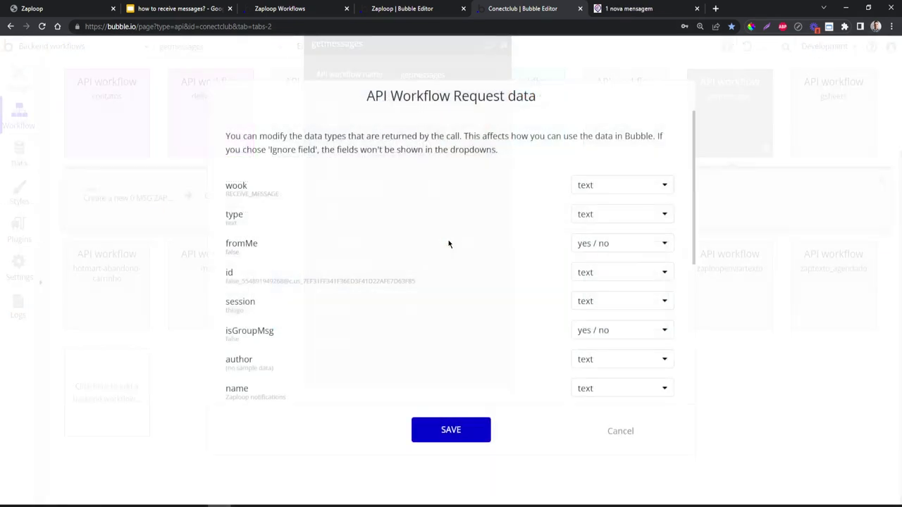
pyautogui.scroll(-4, 448, 243)
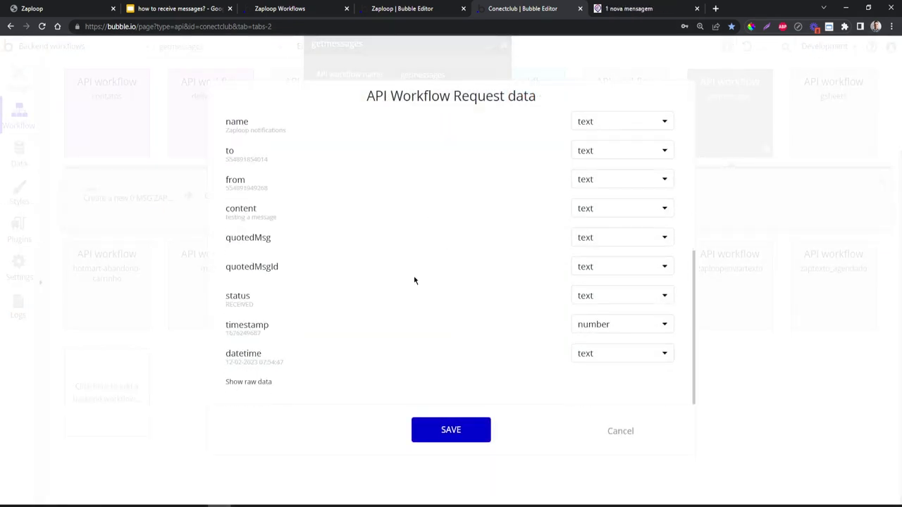
pyautogui.click(261, 386)
pyautogui.scroll(-3, 261, 386)
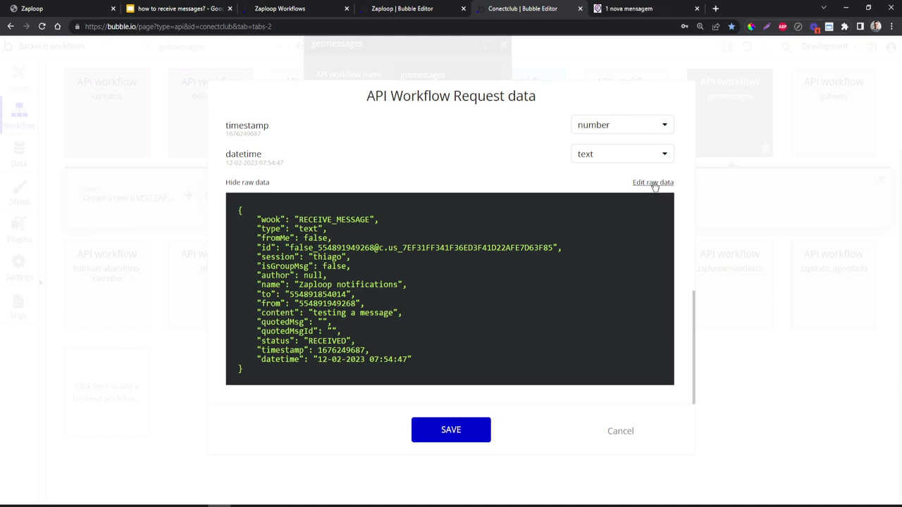
pyautogui.click(654, 185)
pyautogui.click(329, 300)
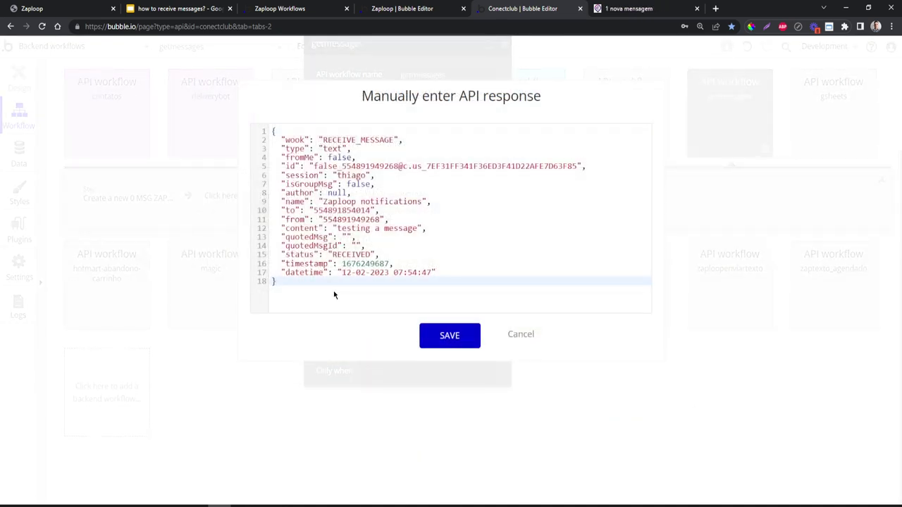
# - Replace the getmessages sample request with the Zaploop image-message JSON
pyautogui.hotkey('ctrl', 'a')
pyautogui.press('BackSpace')
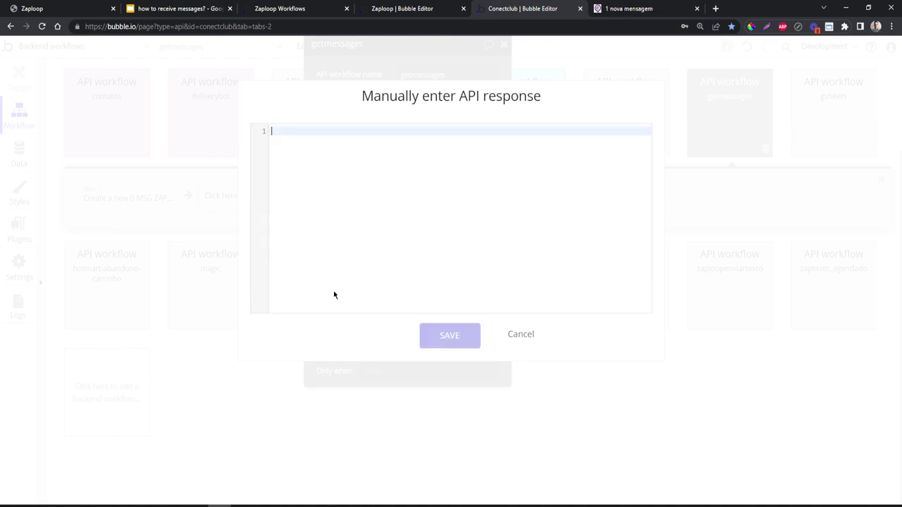
pyautogui.hotkey('ctrl', 'v')
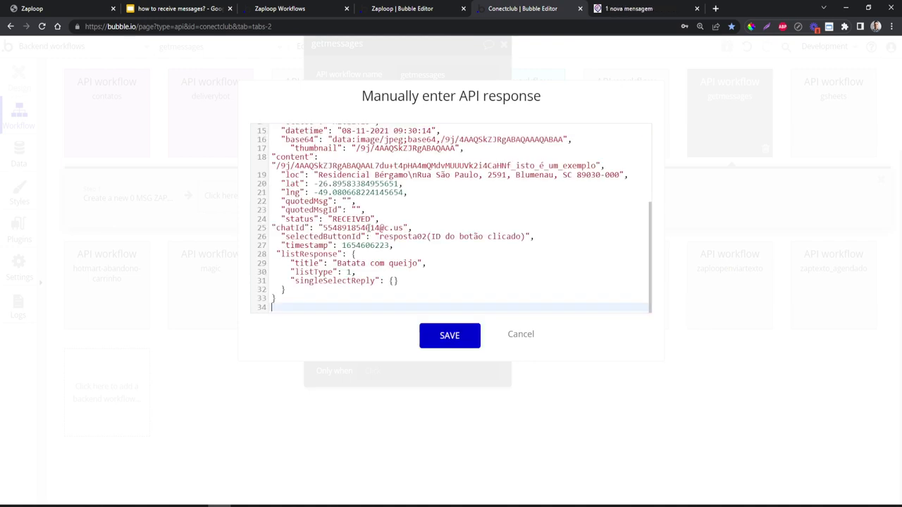
pyautogui.scroll(3, 380, 232)
pyautogui.scroll(-3, 403, 233)
# - Review the pasted listResponse, selectedButtonId and location (loc, lat, lng) fields
pyautogui.click(434, 275)
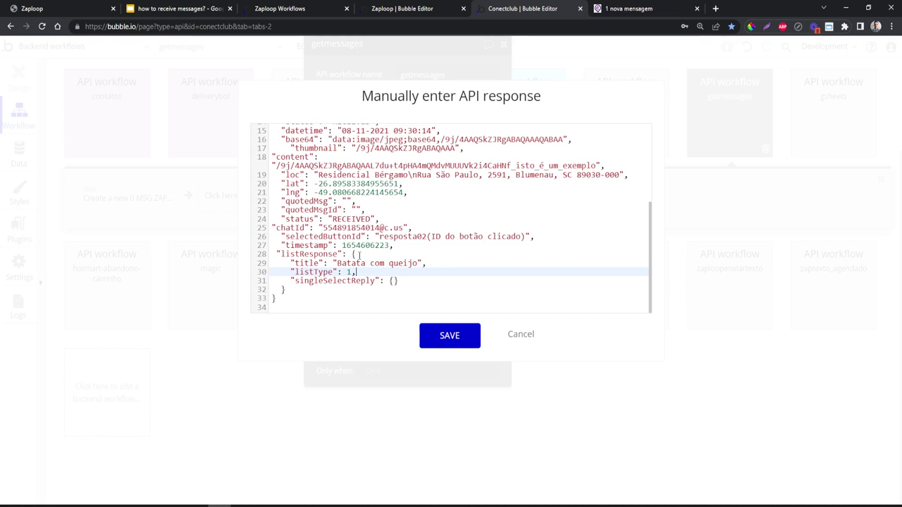
pyautogui.click(358, 255)
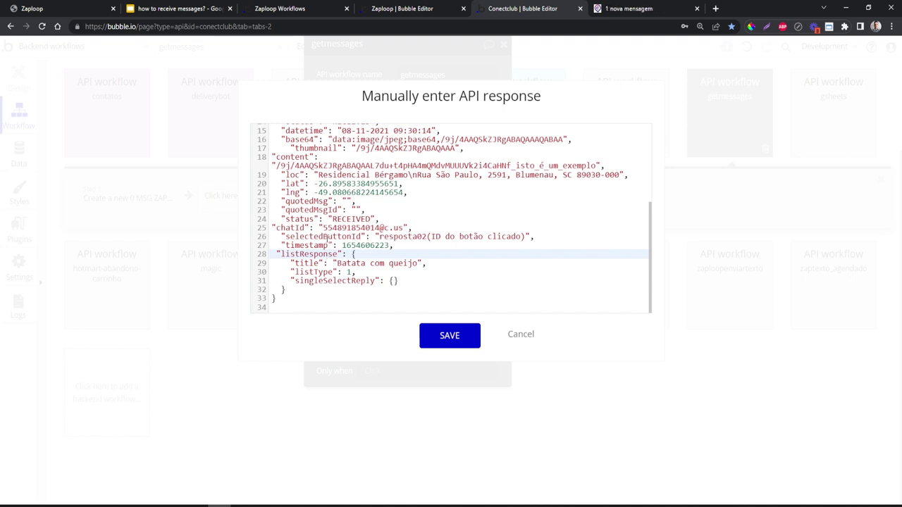
pyautogui.click(298, 236)
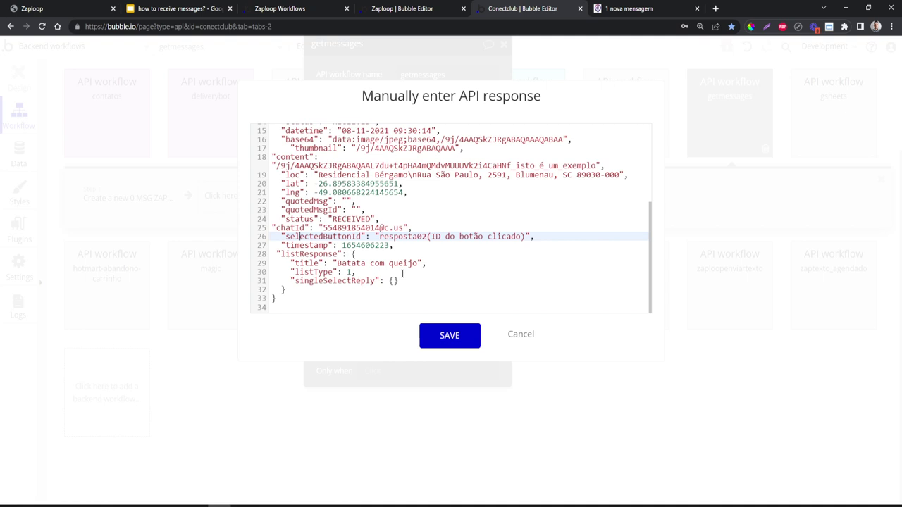
pyautogui.scroll(2, 291, 185)
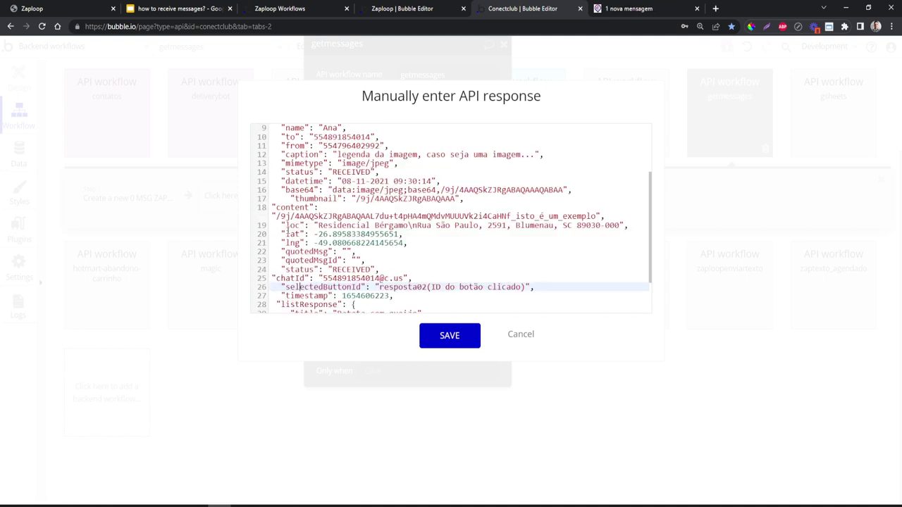
pyautogui.click(291, 225)
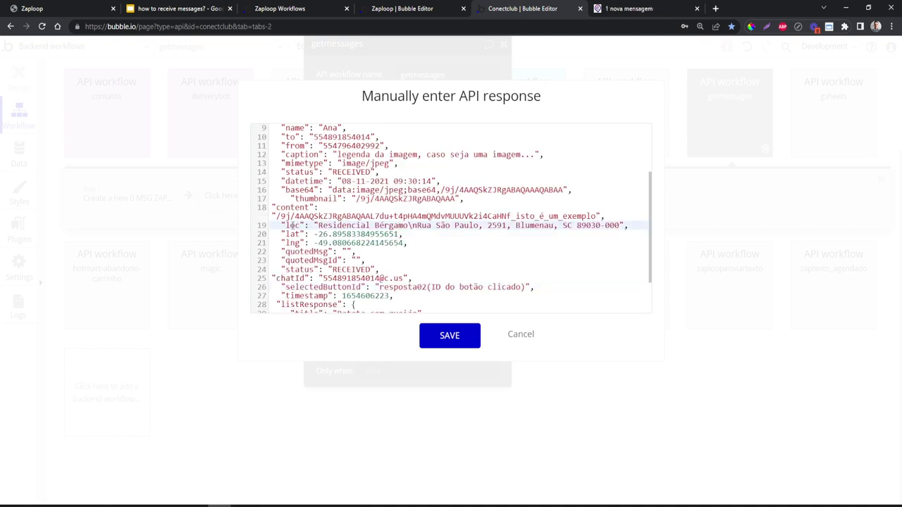
pyautogui.click(291, 234)
pyautogui.click(291, 242)
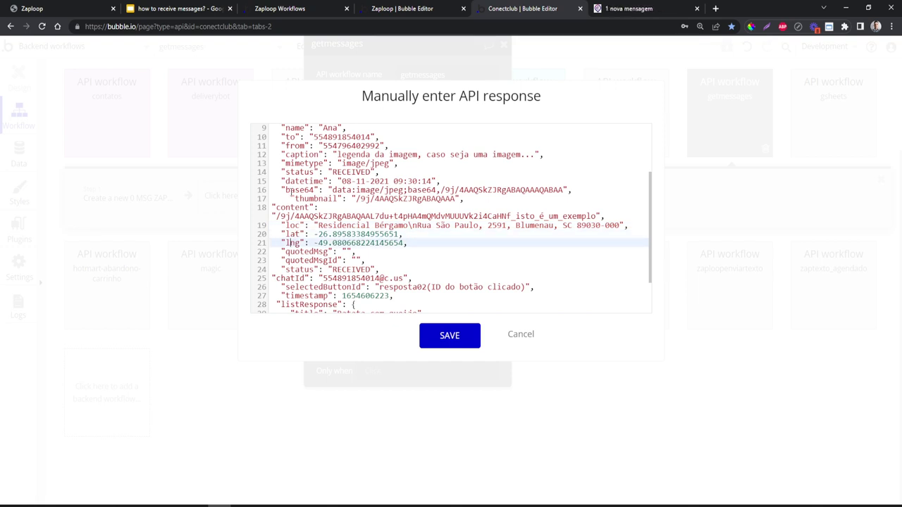
# - Check the base64 image field and save the new sample request data
pyautogui.click(305, 190)
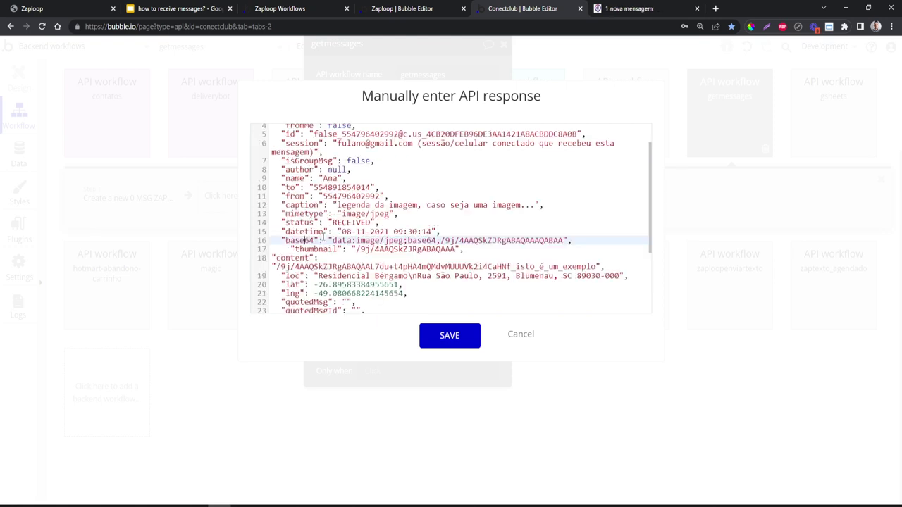
pyautogui.scroll(1, 322, 236)
pyautogui.scroll(1, 339, 211)
pyautogui.scroll(-4, 339, 211)
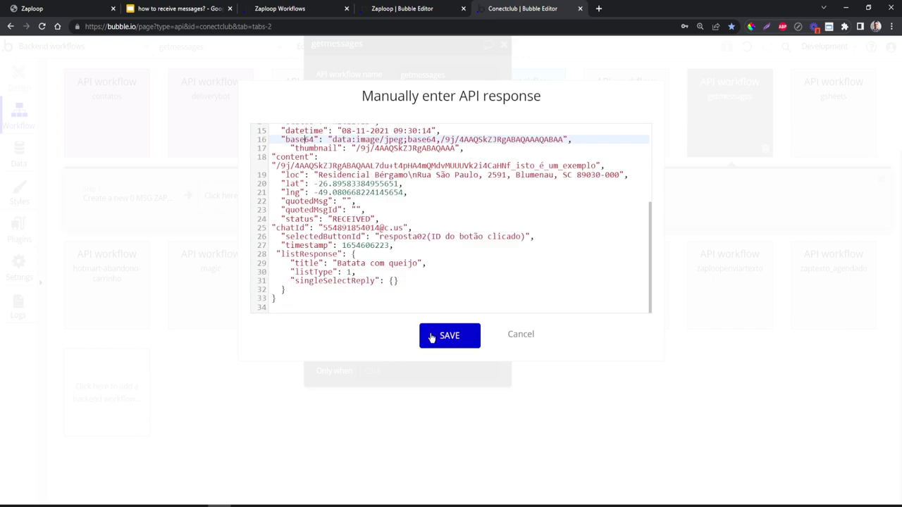
pyautogui.click(429, 334)
# - Add a base64 field to 'Create a new 0 MSG ZAP', set to Request Data's base64
pyautogui.click(442, 431)
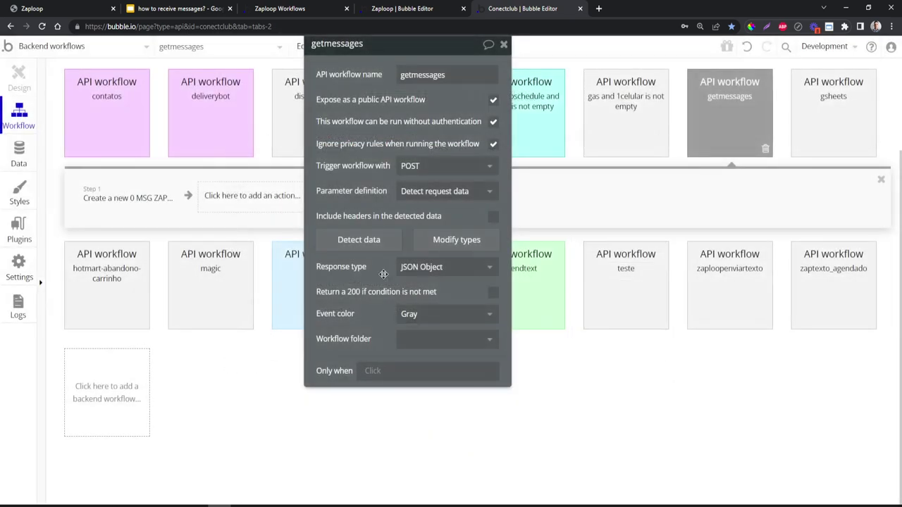
pyautogui.click(129, 197)
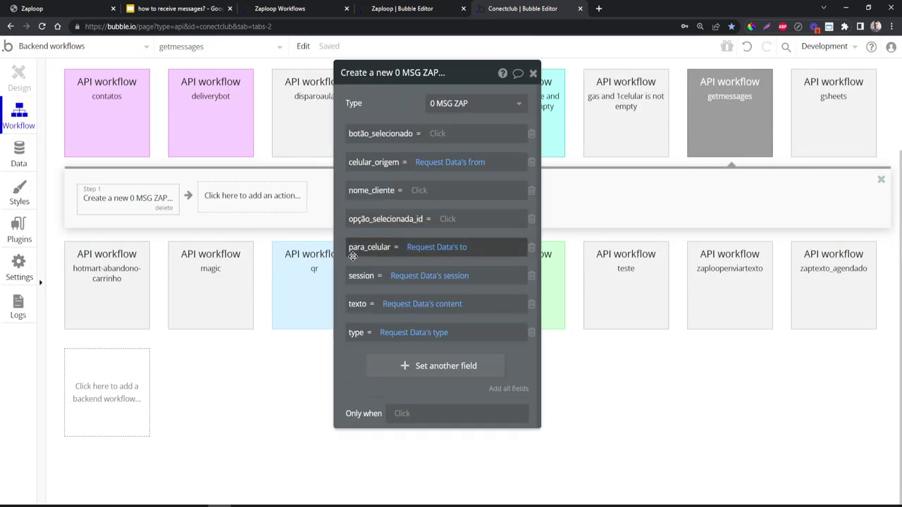
pyautogui.moveTo(353, 362); pyautogui.dragTo(316, 350)
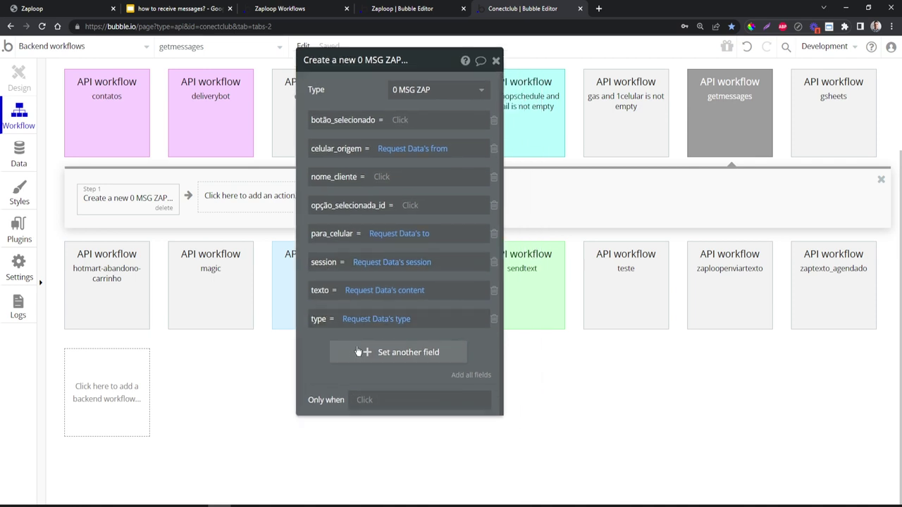
pyautogui.click(356, 354)
pyautogui.click(327, 334)
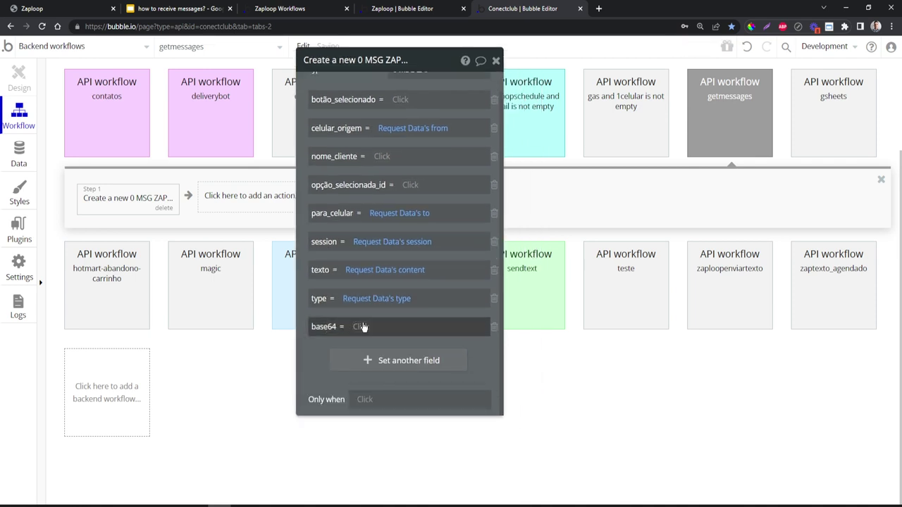
pyautogui.click(362, 326)
pyautogui.click(381, 363)
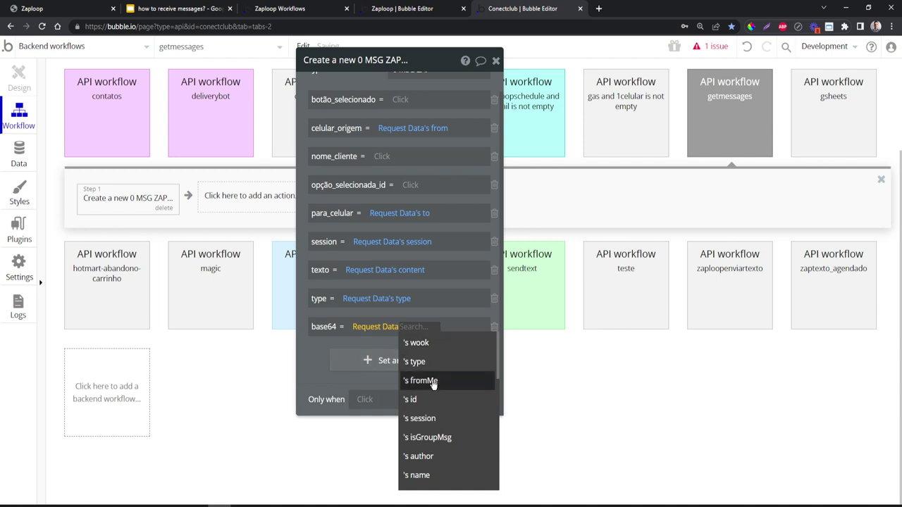
pyautogui.write('bas')
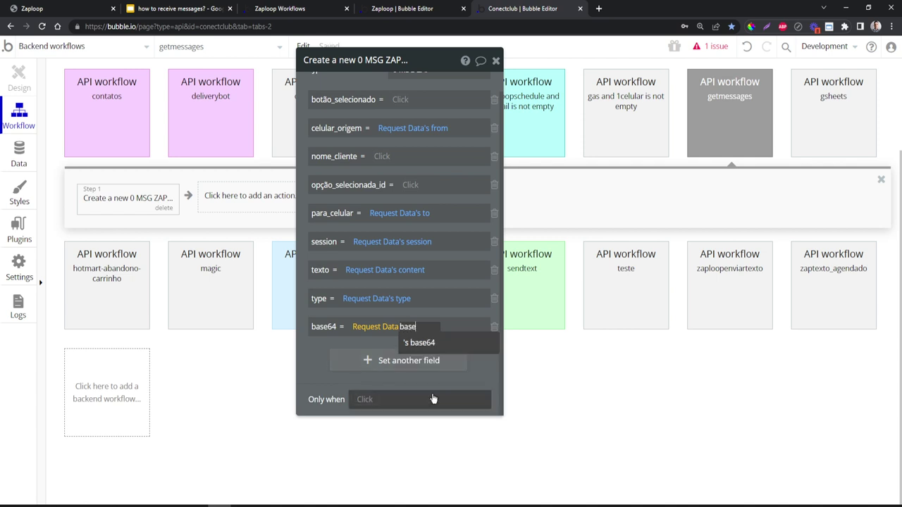
pyautogui.write('e')
pyautogui.click(467, 342)
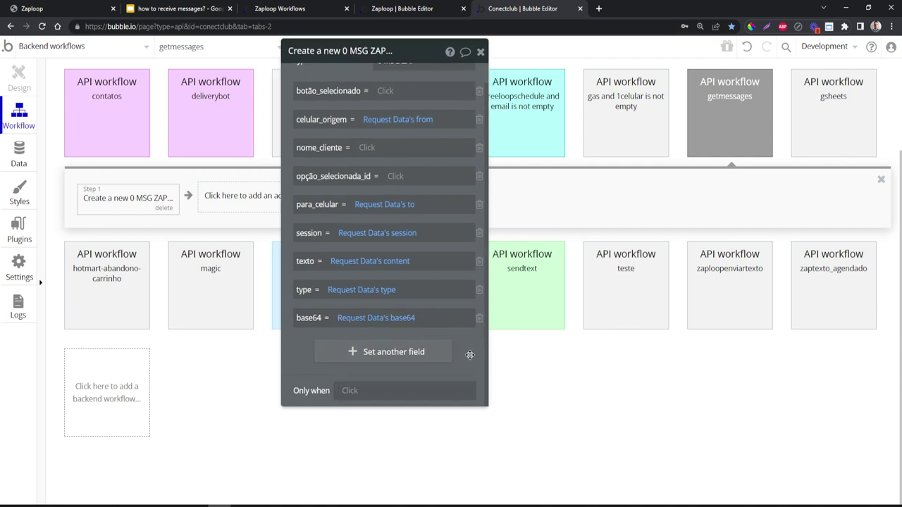
pyautogui.scroll(1, 324, 114)
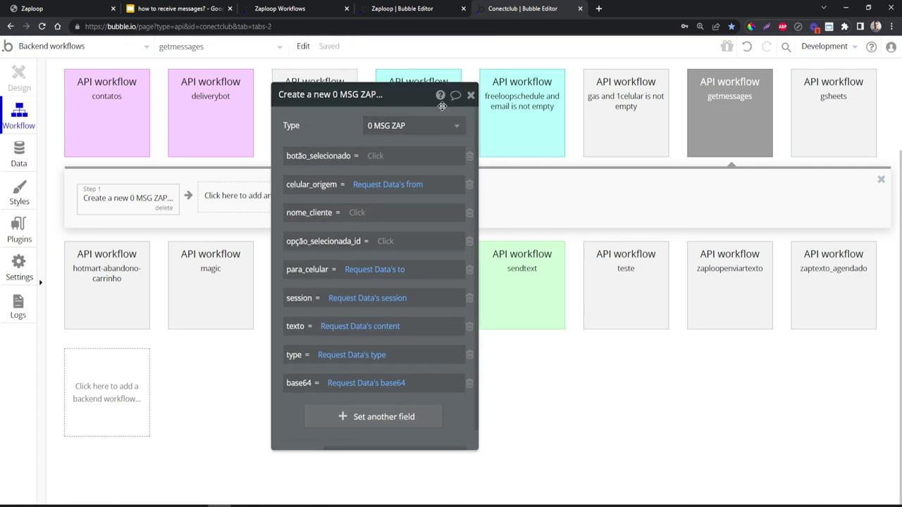
pyautogui.click(470, 94)
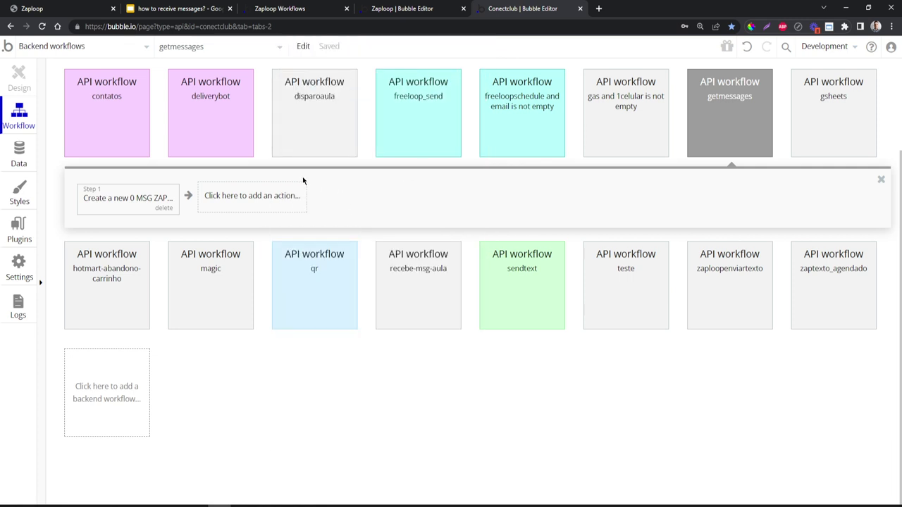
pyautogui.click(721, 118)
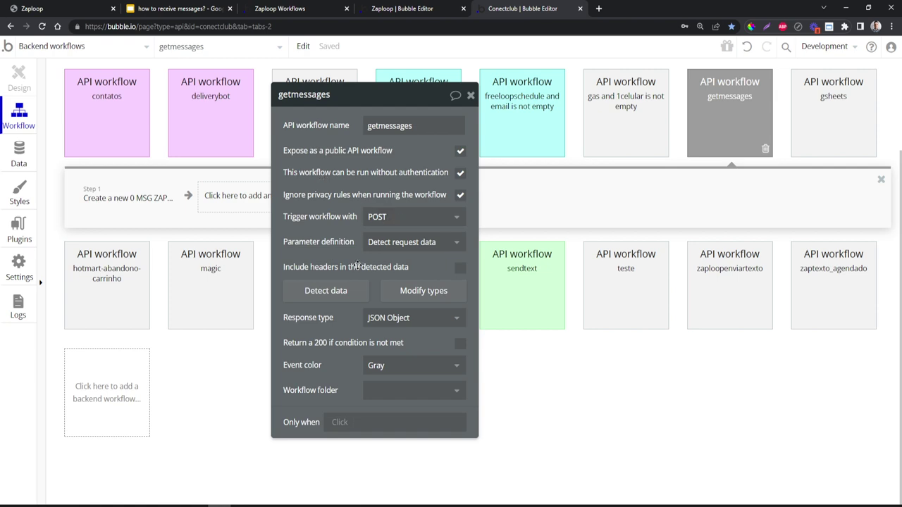
# - Copy the getmessages initialize URL from Detect data, then cancel detection and close settings
pyautogui.click(330, 294)
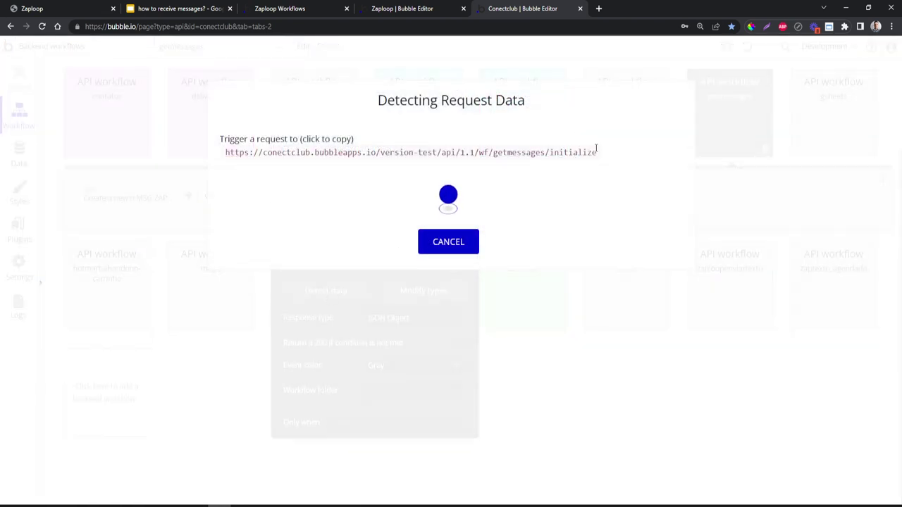
pyautogui.click(535, 154)
pyautogui.click(448, 252)
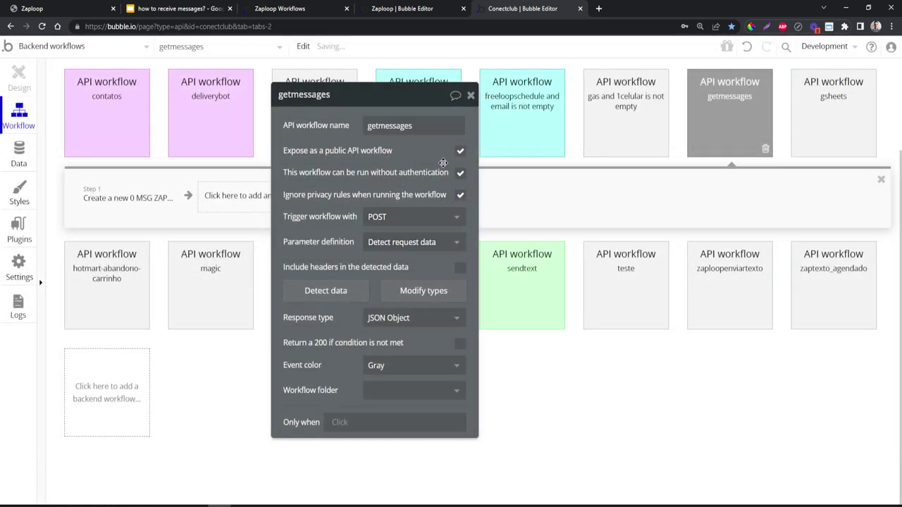
pyautogui.click(470, 94)
pyautogui.click(305, 9)
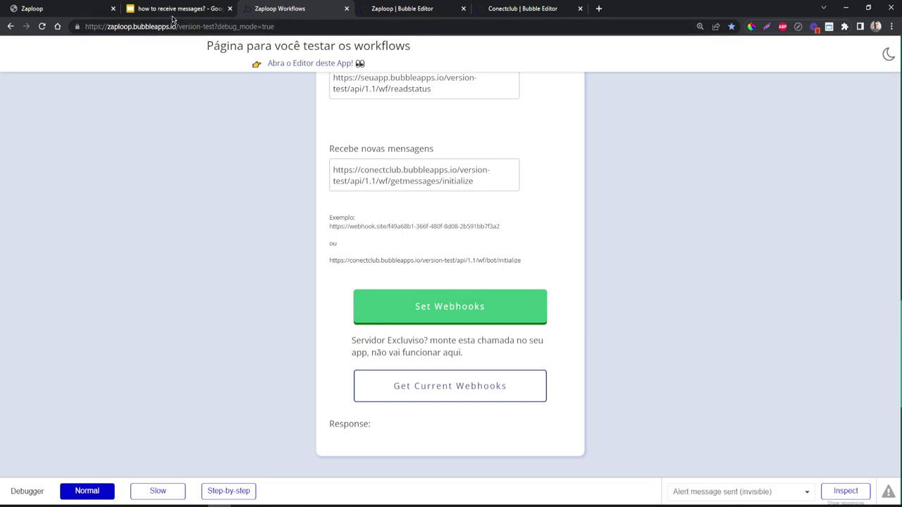
# - Find the 0 MSG ZAP data view in Bubble's App data by searching 'msg'
pyautogui.click(379, 7)
pyautogui.click(19, 156)
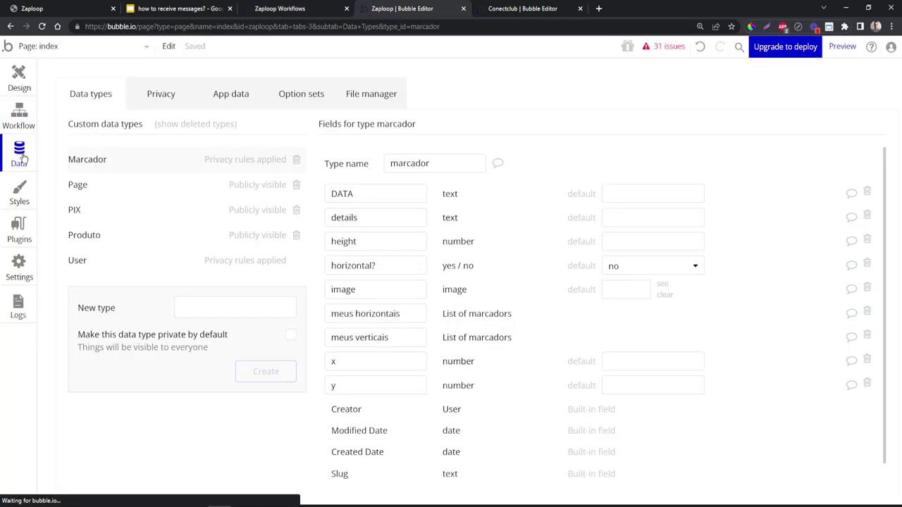
pyautogui.click(233, 90)
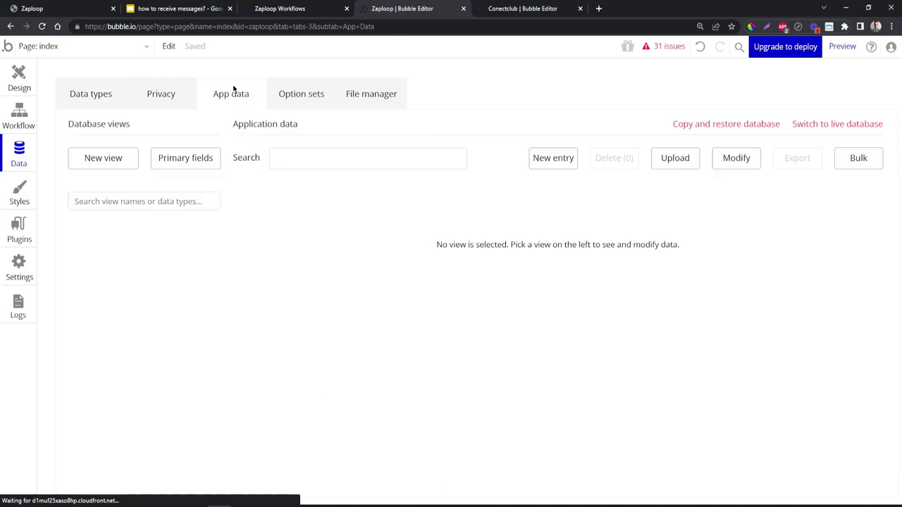
pyautogui.click(104, 205)
pyautogui.write('0')
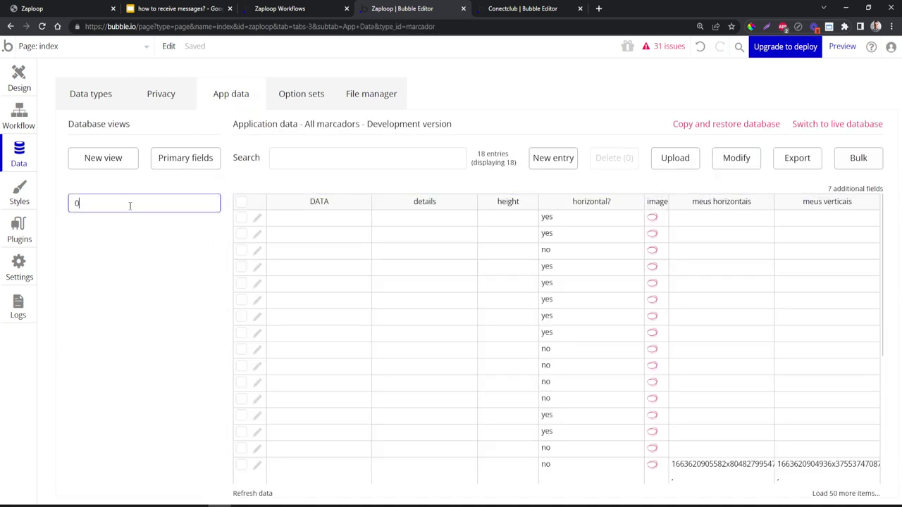
pyautogui.press('BackSpace')
pyautogui.write('msg')
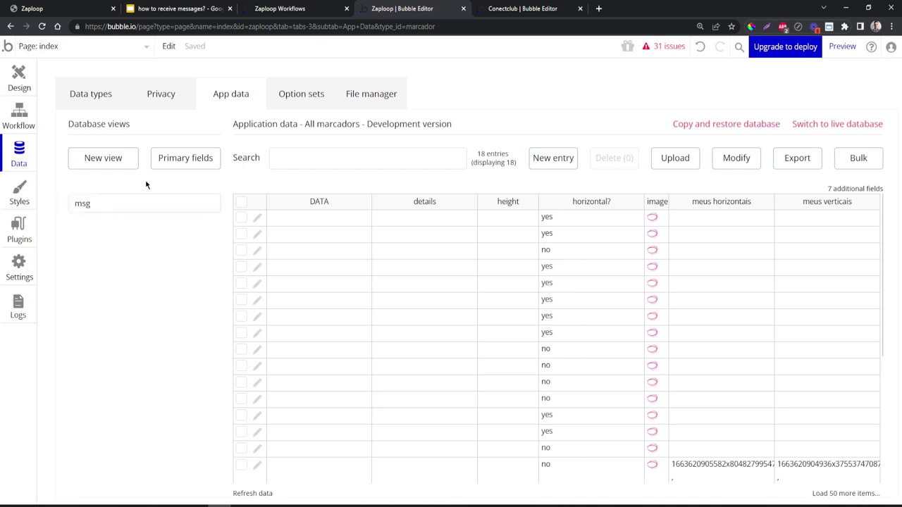
pyautogui.click(515, 9)
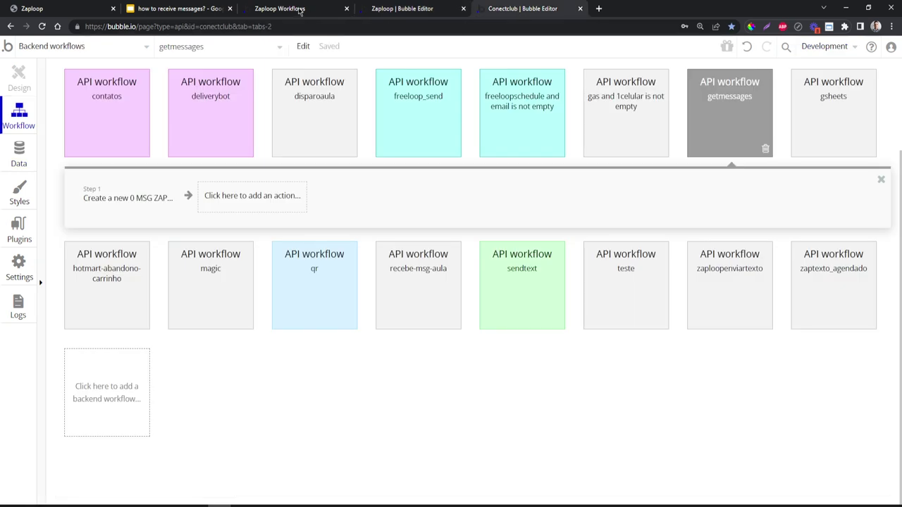
pyautogui.click(300, 9)
# - Remove 'initialize' so the new-messages webhook ends in /wf/getmessages, and set the webhooks
pyautogui.doubleClick(466, 180)
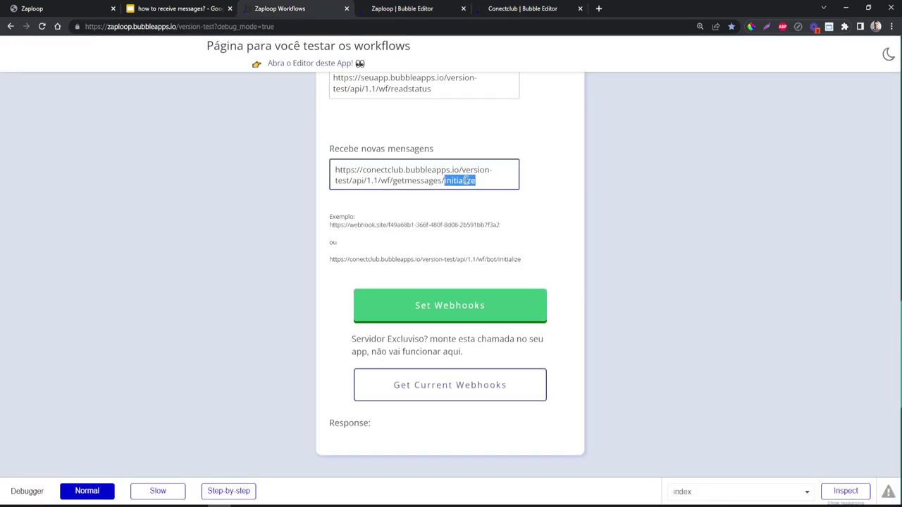
pyautogui.press('BackSpace')
pyautogui.click(245, 181)
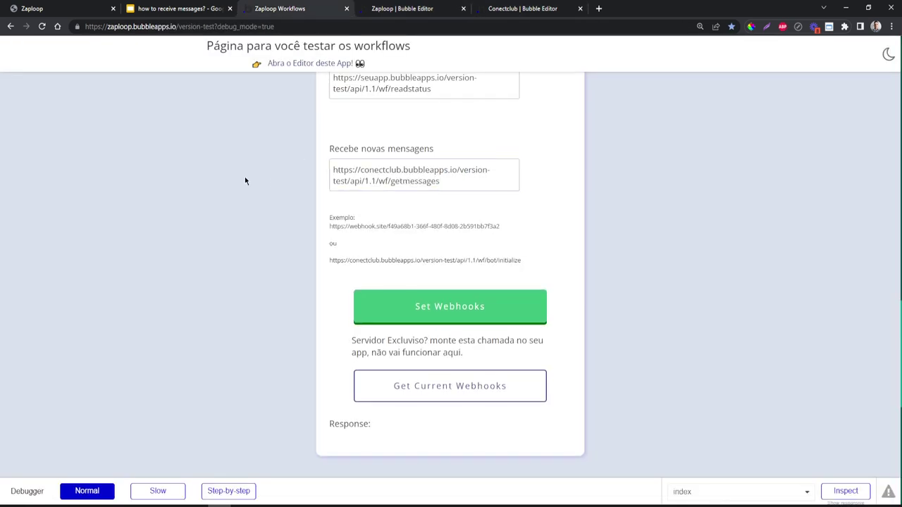
pyautogui.click(400, 317)
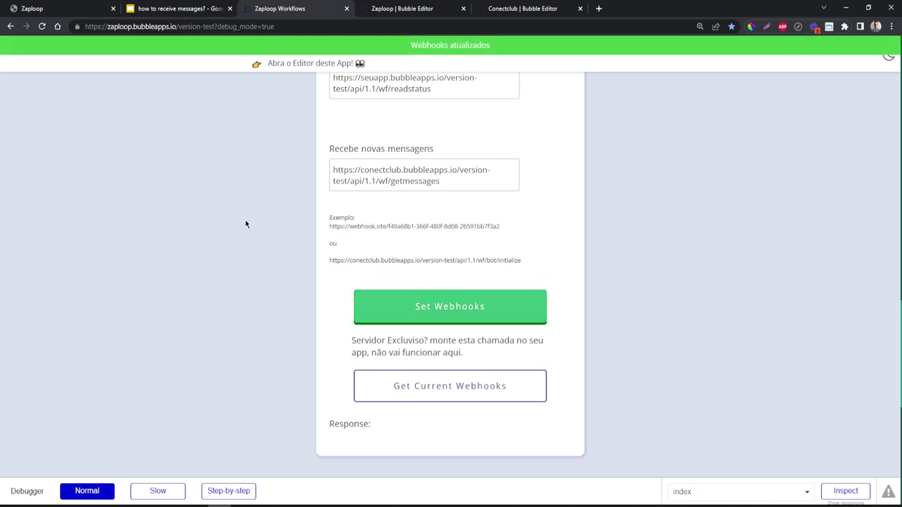
# - Verify the saved new-messages webhook URL ends in /wf/getmessages
pyautogui.click(452, 180)
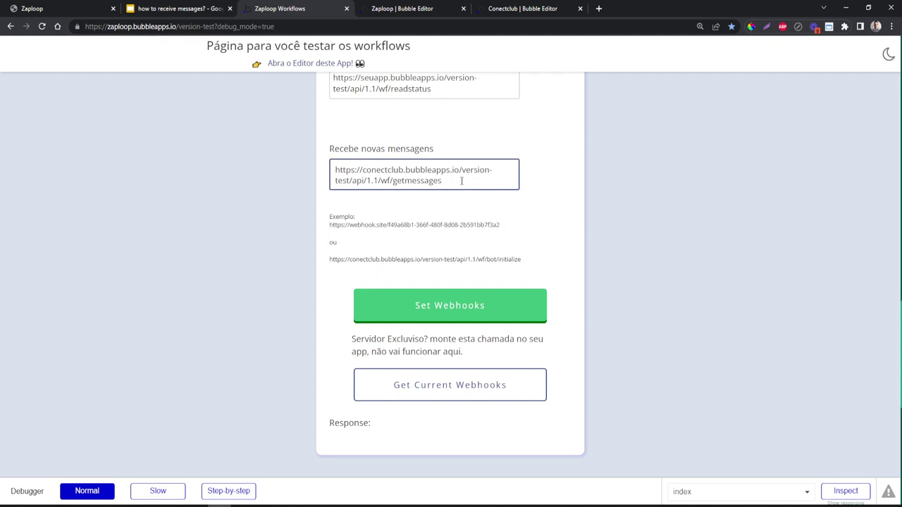
pyautogui.hotkey('ctrl', 'a')
pyautogui.click(285, 168)
pyautogui.click(446, 179)
pyautogui.moveTo(446, 179); pyautogui.dragTo(263, 171)
pyautogui.click(264, 172)
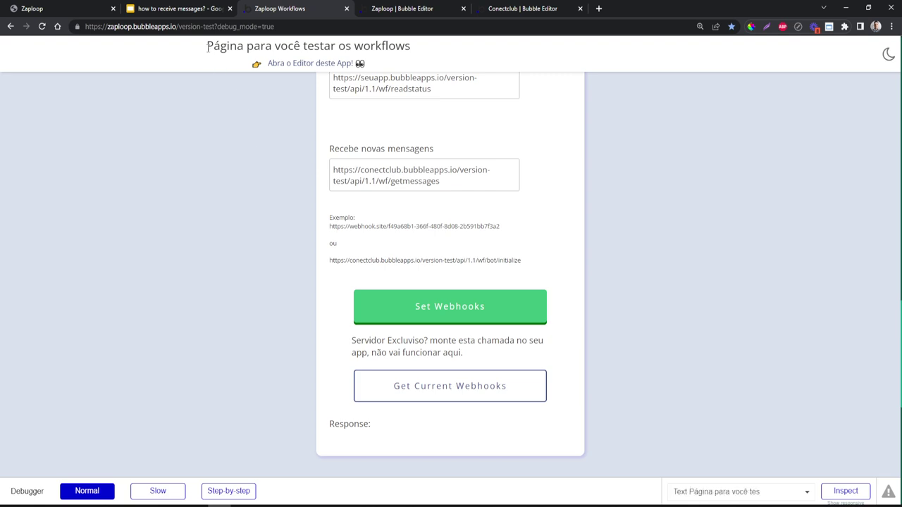
# - Send the emoji test message in the WhatsApp Web chat
pyautogui.hotkey('alt', 'Tab')
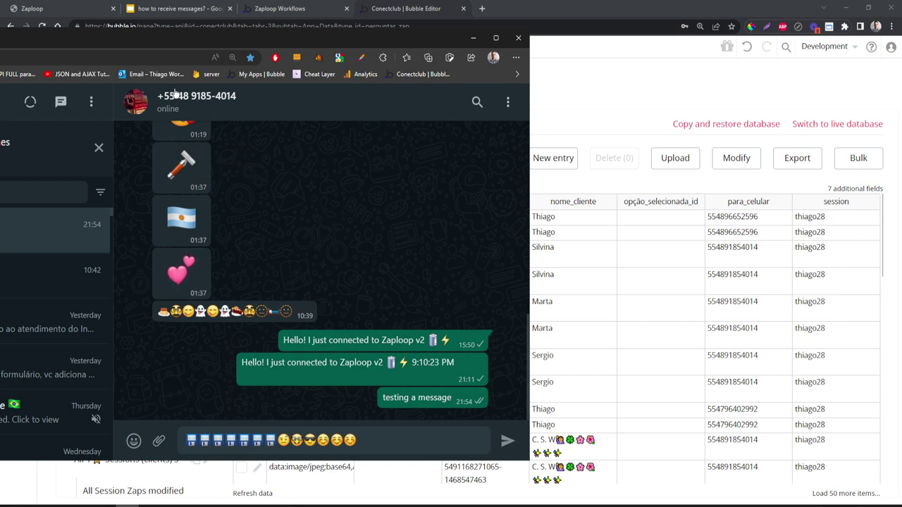
pyautogui.click(507, 440)
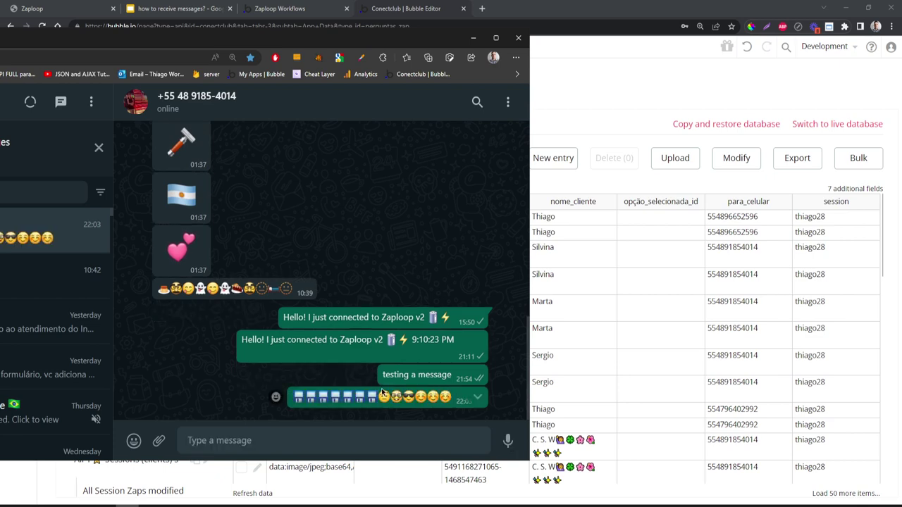
pyautogui.click(609, 94)
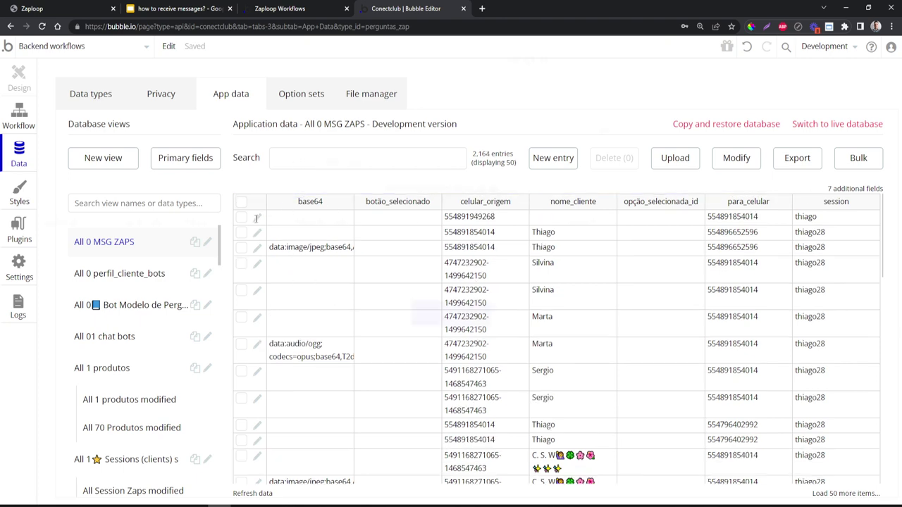
# - Open the newest 0 MSG ZAP record, confirm the emoji text in Texto, and cancel
pyautogui.click(257, 217)
pyautogui.moveTo(386, 196); pyautogui.dragTo(555, 197)
pyautogui.click(532, 184)
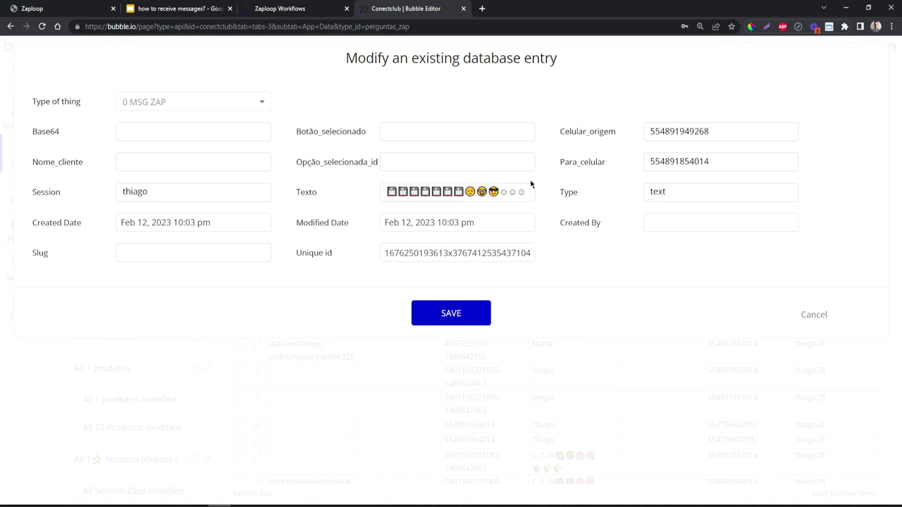
pyautogui.click(814, 315)
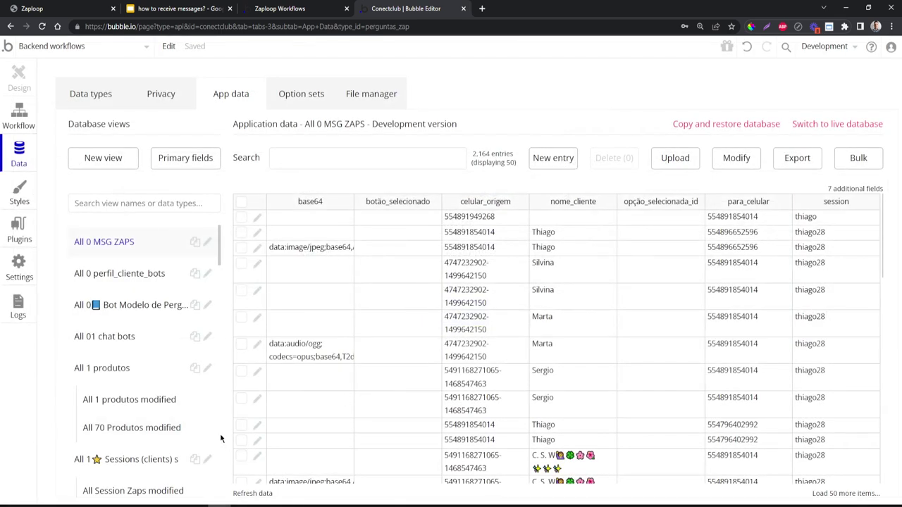
pyautogui.click(168, 505)
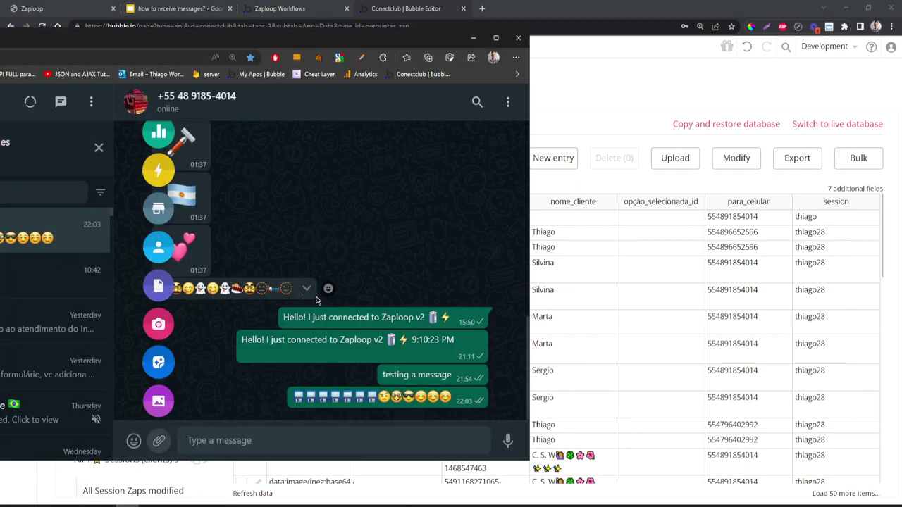
# - Attach the Wave.svg image from Photos & Videos and send it to the chat
pyautogui.click(158, 401)
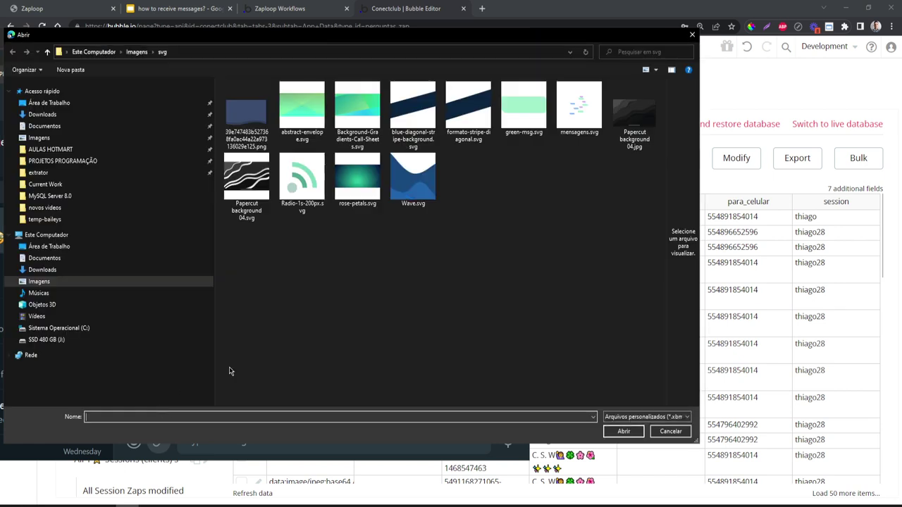
pyautogui.click(415, 189)
pyautogui.click(624, 432)
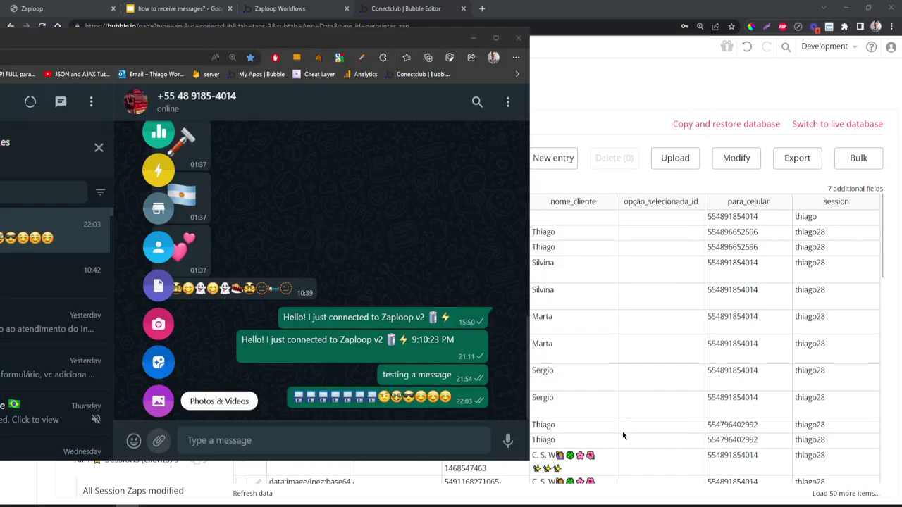
pyautogui.click(512, 435)
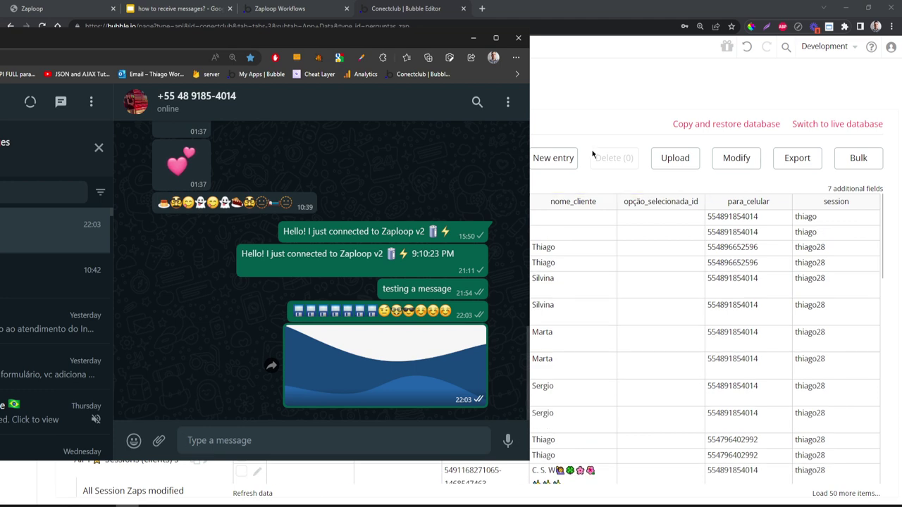
pyautogui.click(576, 80)
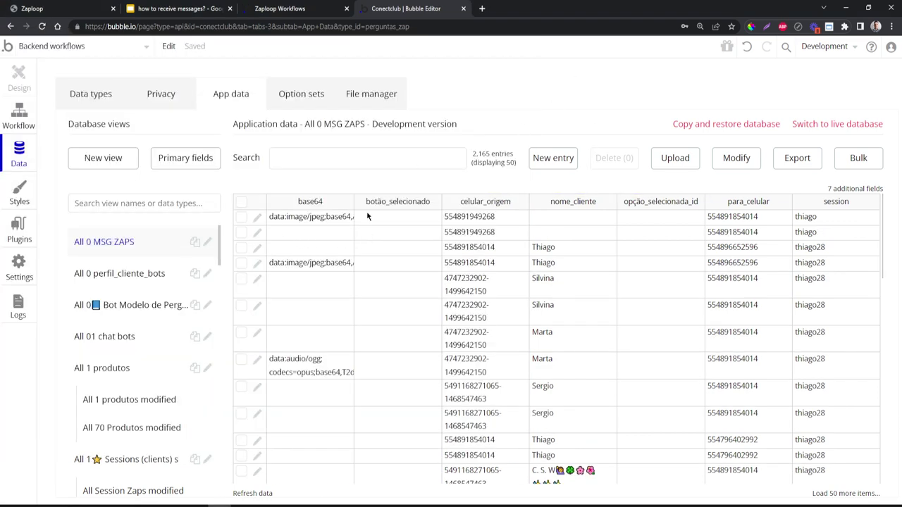
# - Inspect the new image record's JPEG base64 data, then search 'html image src' in a new tab
pyautogui.moveTo(354, 202); pyautogui.dragTo(449, 201)
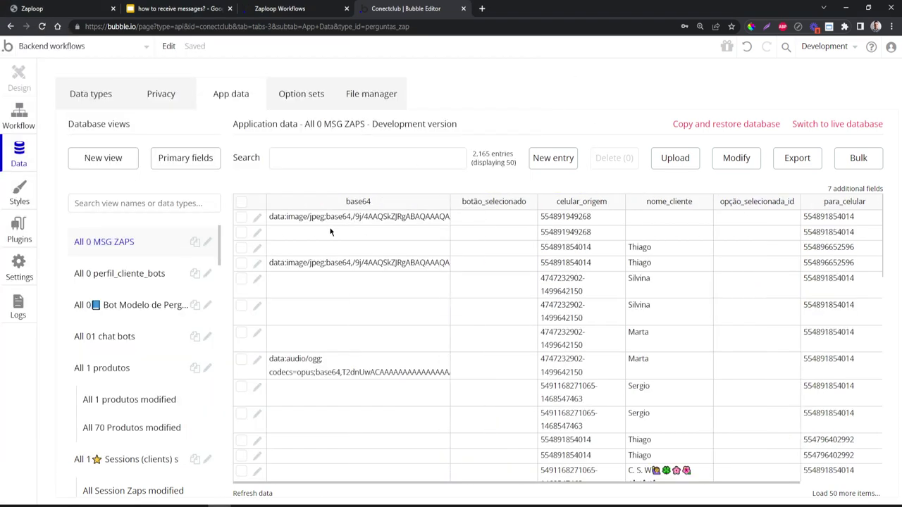
pyautogui.click(258, 218)
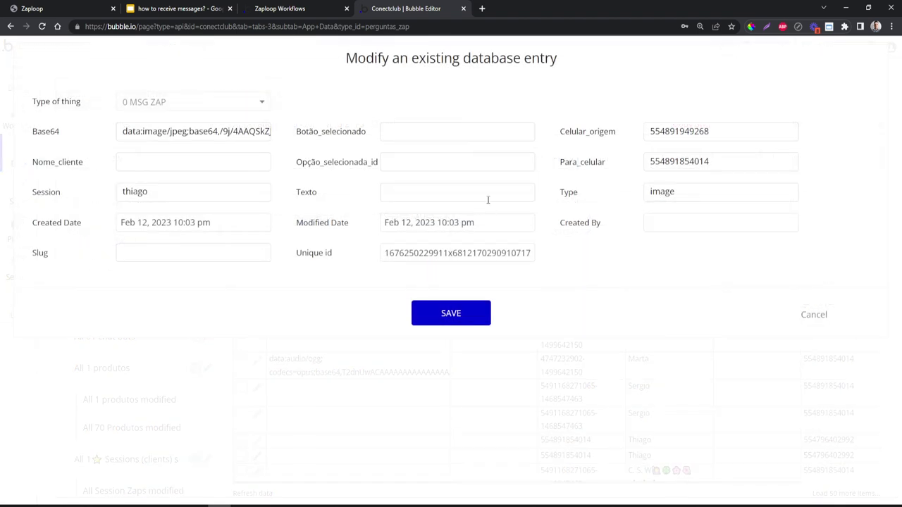
pyautogui.click(144, 131)
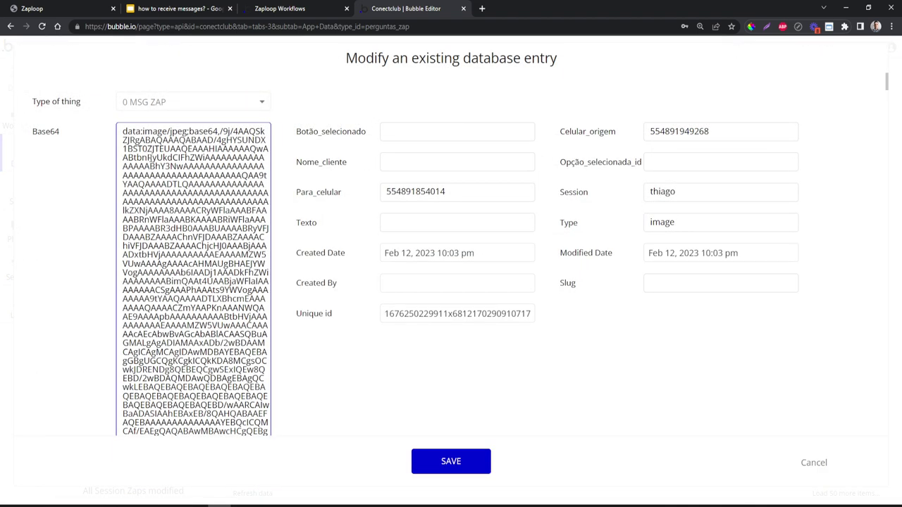
pyautogui.moveTo(121, 131); pyautogui.dragTo(246, 362)
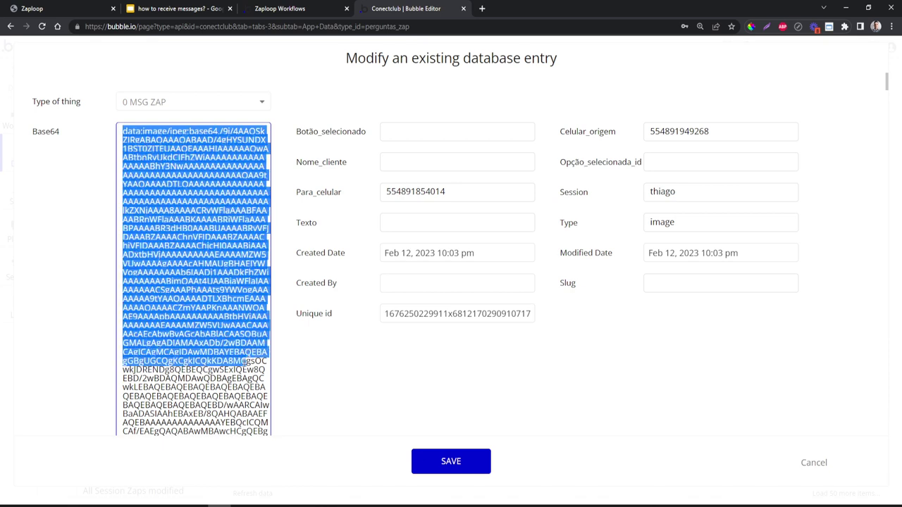
pyautogui.click(289, 252)
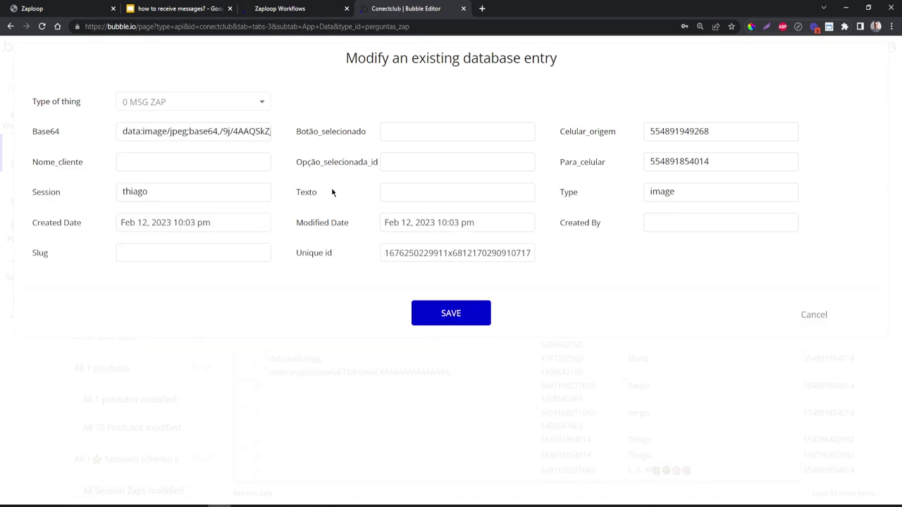
pyautogui.click(481, 8)
pyautogui.write('html image src')
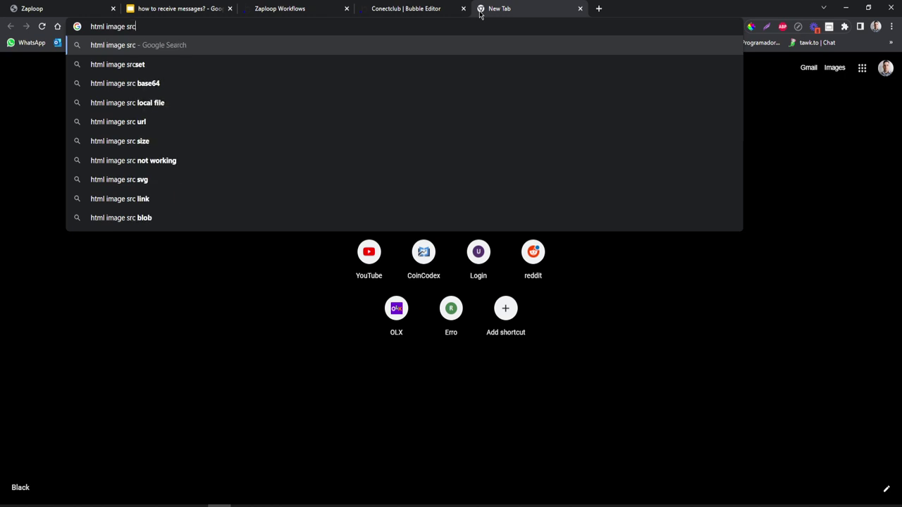
# - Read the W3Schools HTML img tag page's src example img_girl.jpg
pyautogui.press('Return')
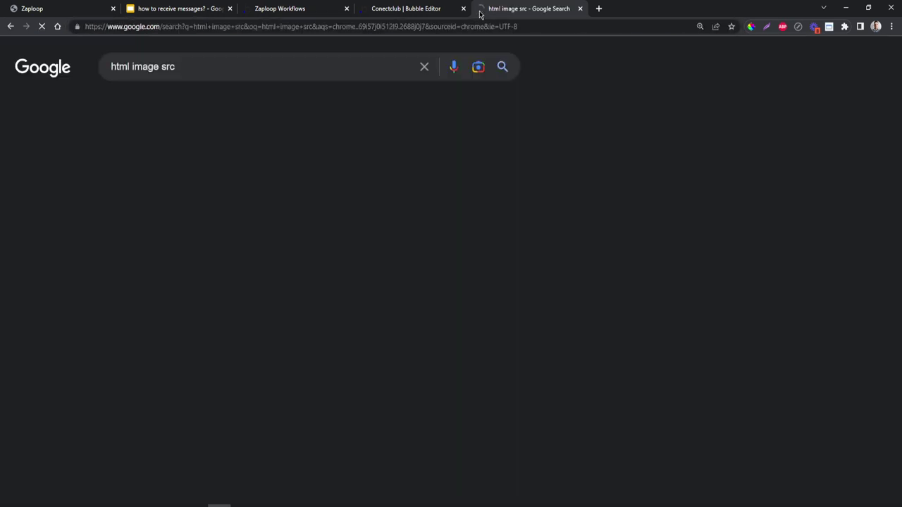
pyautogui.click(149, 179)
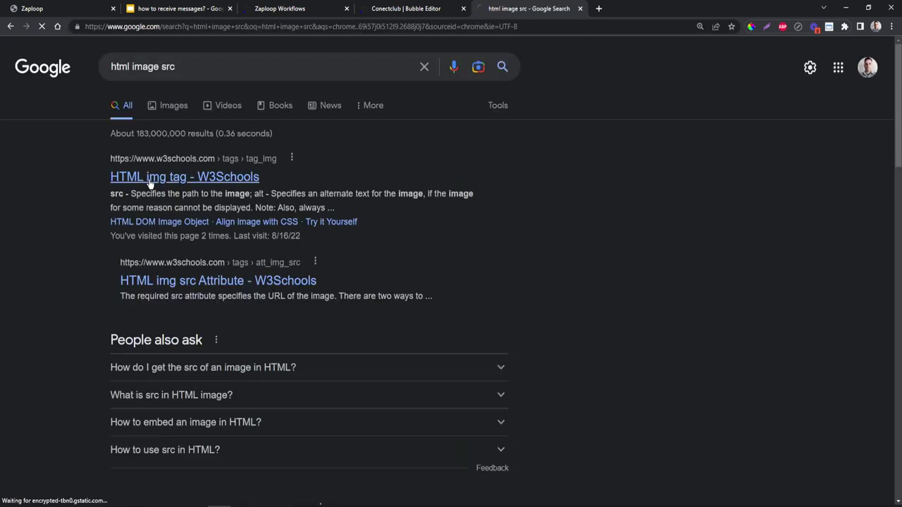
pyautogui.scroll(-3, 363, 261)
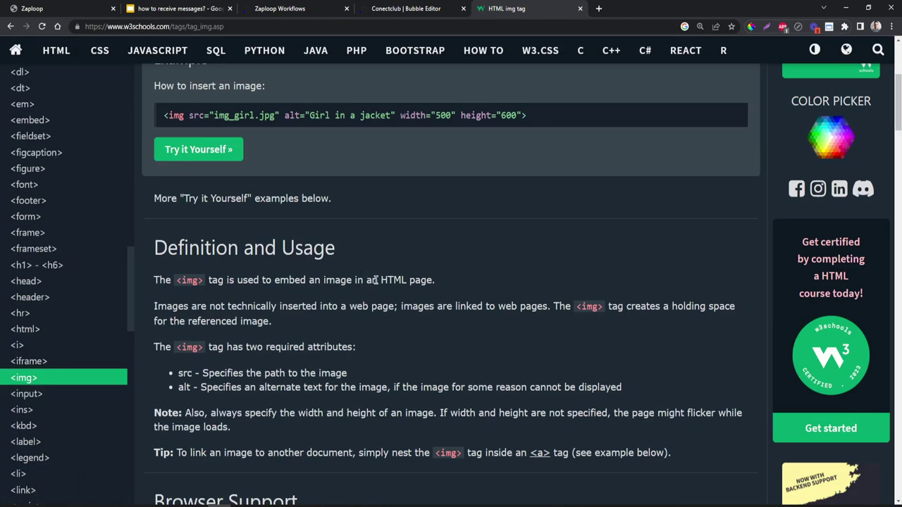
pyautogui.scroll(1, 352, 244)
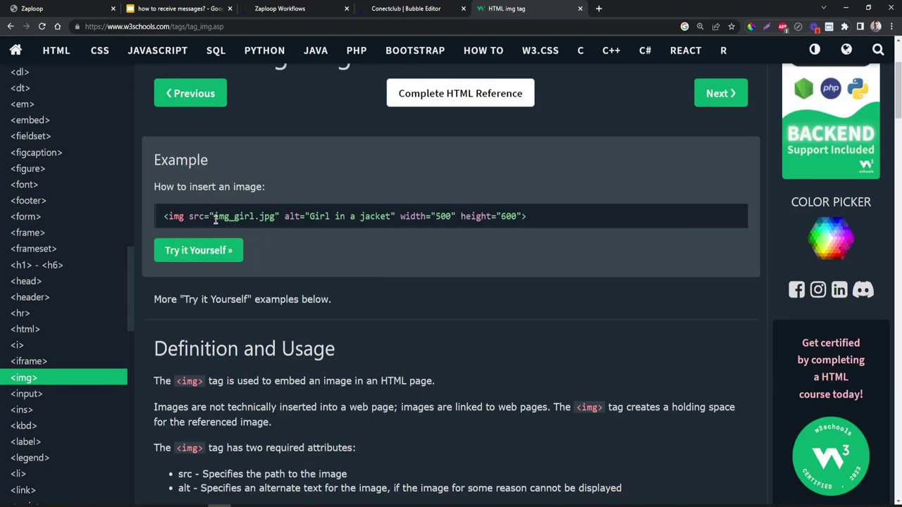
pyautogui.moveTo(214, 217); pyautogui.dragTo(275, 220)
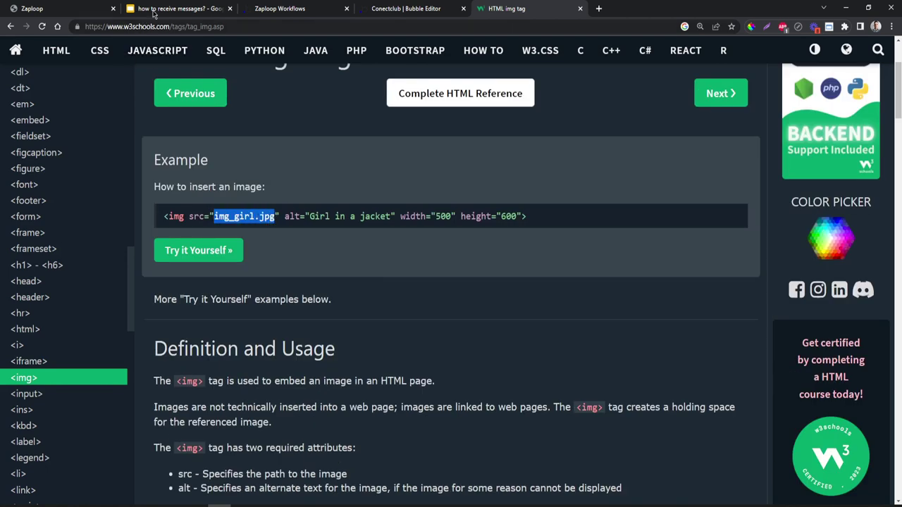
pyautogui.click(426, 9)
# - Compare the record's Base64 field with the W3Schools img src example
pyautogui.click(159, 136)
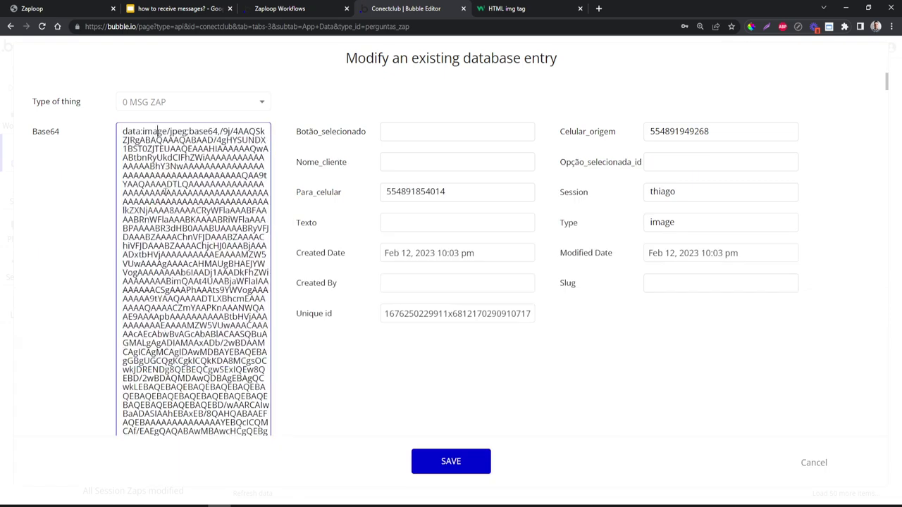
pyautogui.click(505, 8)
pyautogui.click(255, 219)
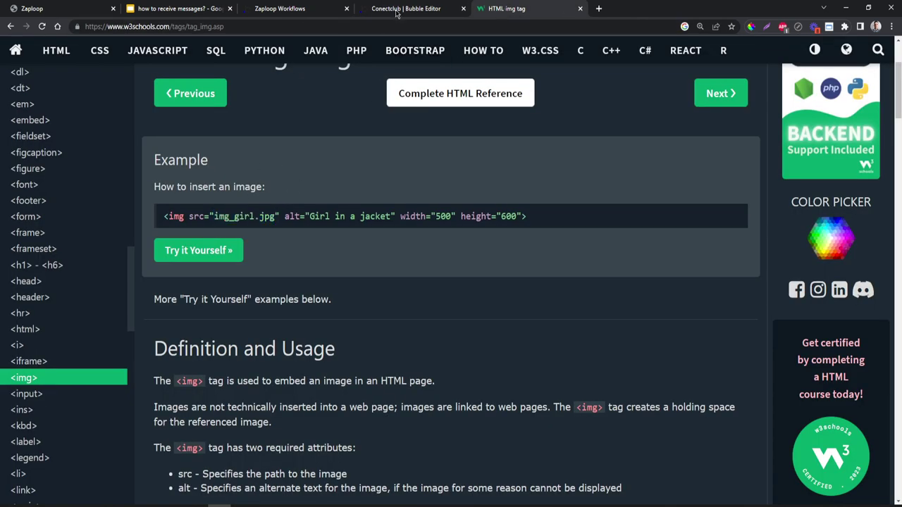
pyautogui.click(396, 10)
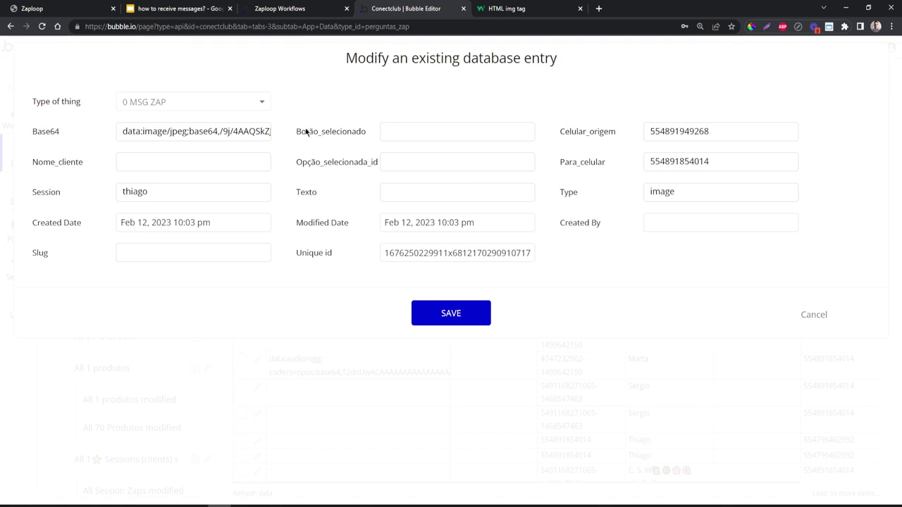
# - Scroll through the full Base64 value and close the record editor without saving
pyautogui.click(138, 129)
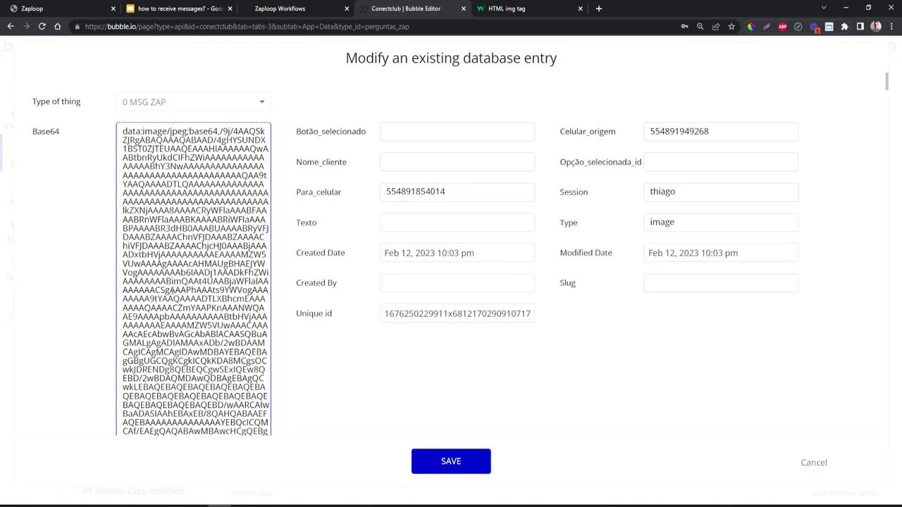
pyautogui.scroll(-5, 173, 282)
pyautogui.scroll(-15, 174, 288)
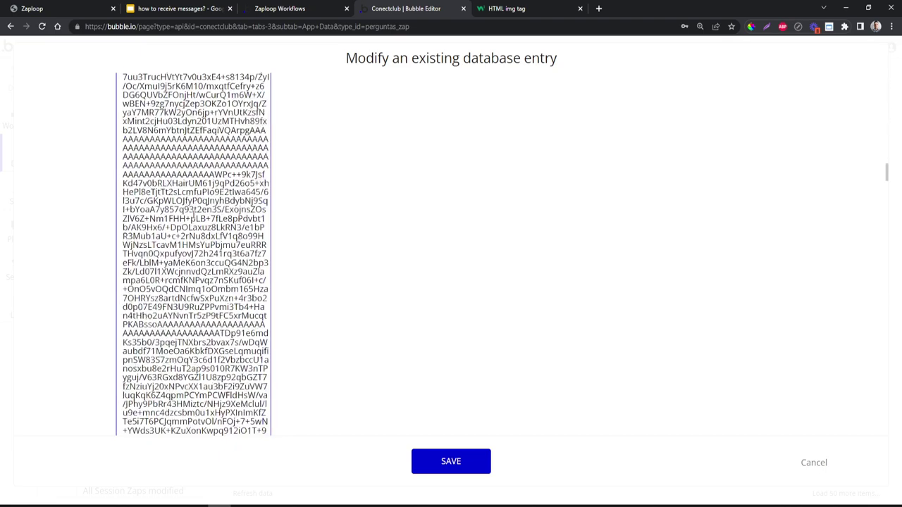
pyautogui.scroll(-8, 193, 215)
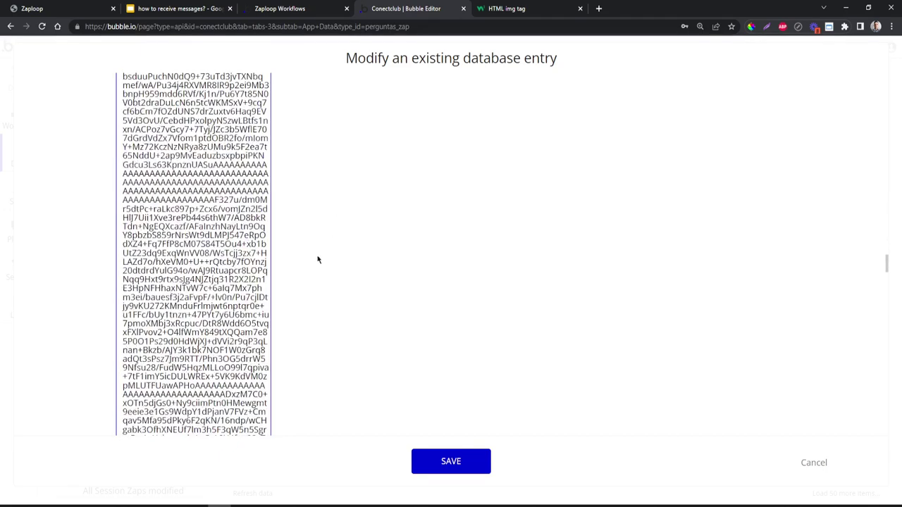
pyautogui.click(807, 465)
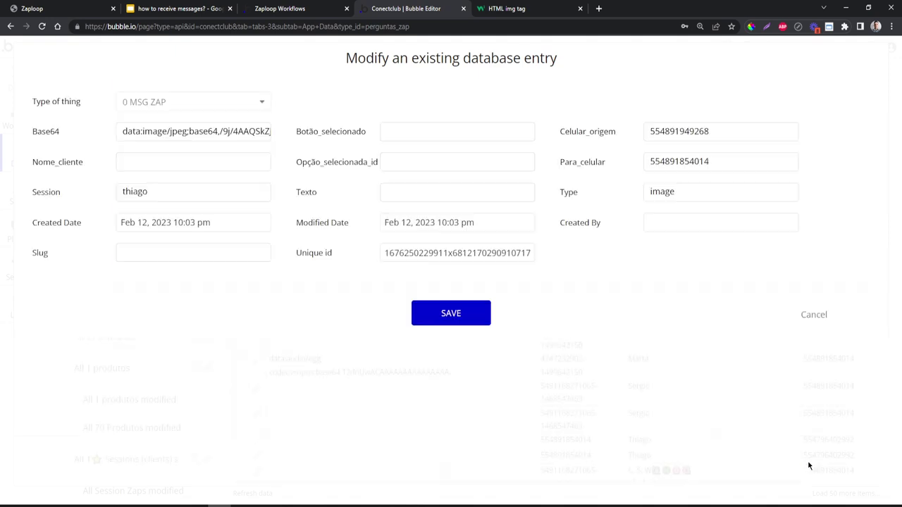
pyautogui.click(818, 317)
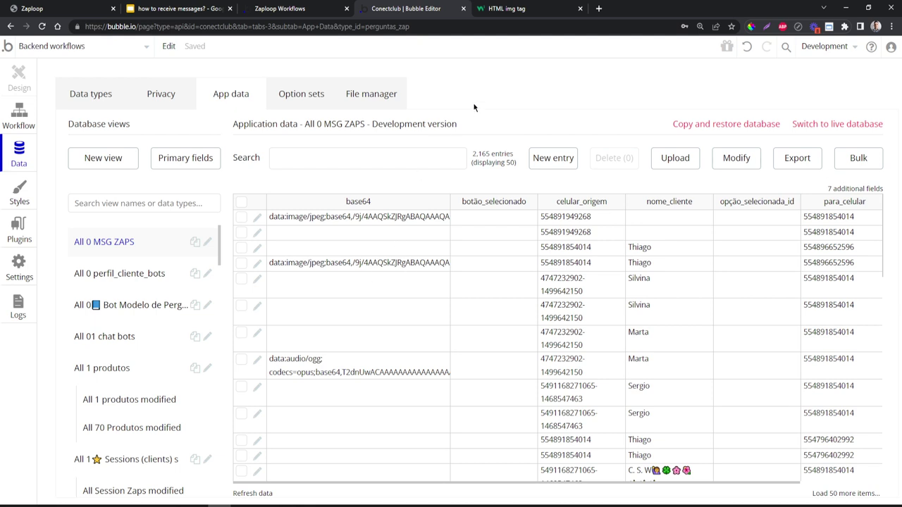
pyautogui.click(272, 8)
# - Check the shared session and destination phone fields, then scroll to the Enviar Imagem section
pyautogui.scroll(15, 236, 162)
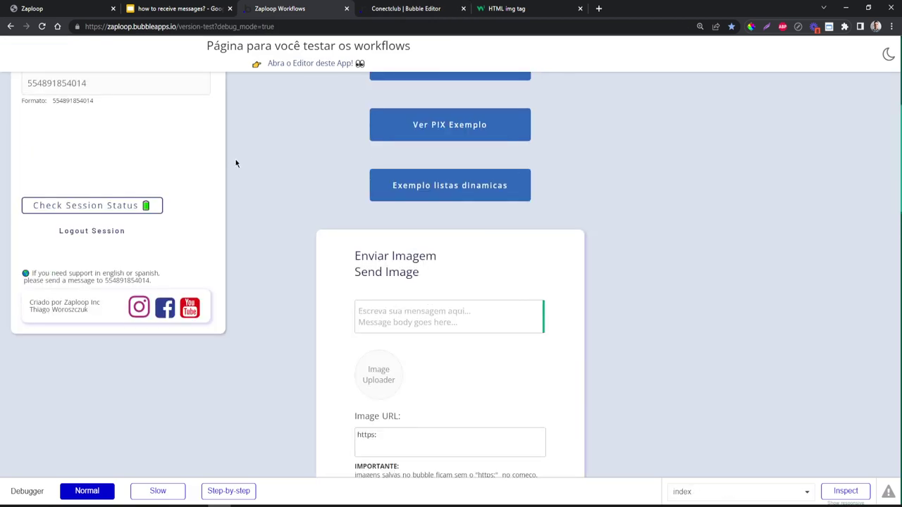
pyautogui.scroll(4, 236, 162)
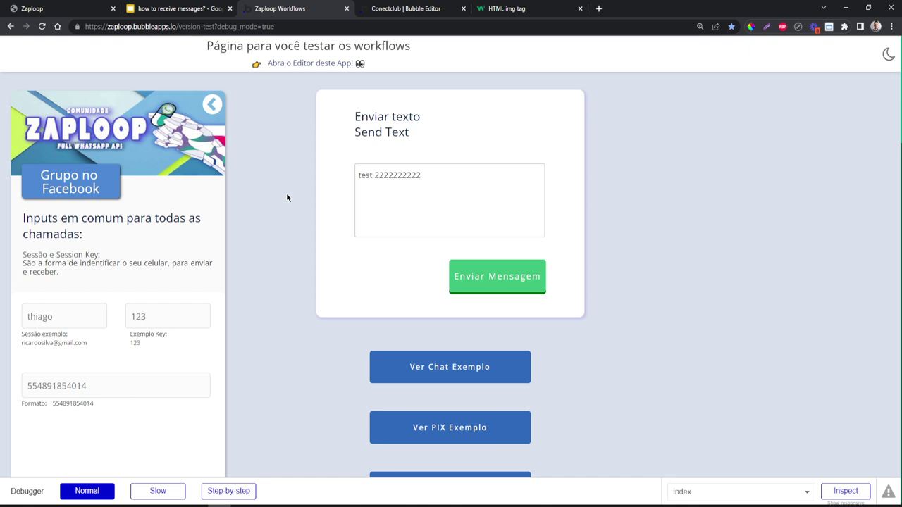
pyautogui.scroll(-2, 211, 314)
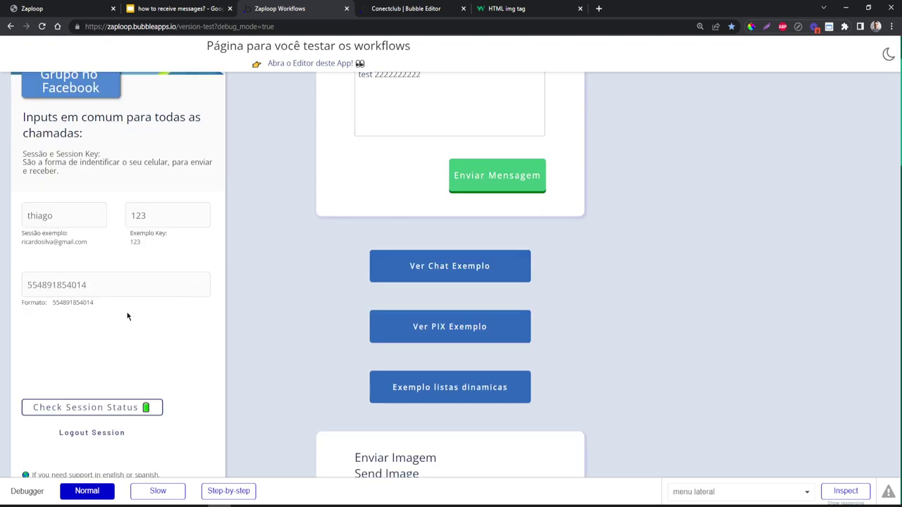
pyautogui.moveTo(127, 289); pyautogui.dragTo(127, 273)
pyautogui.click(125, 282)
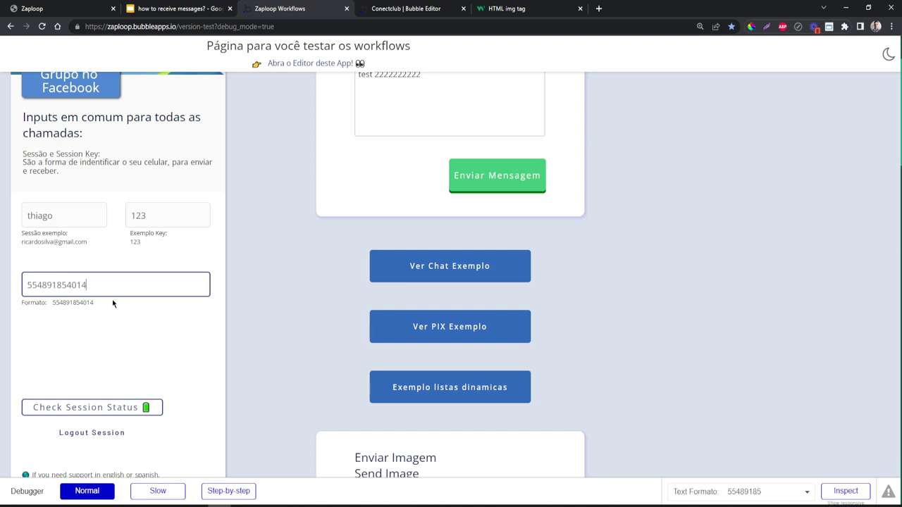
pyautogui.scroll(2, 324, 260)
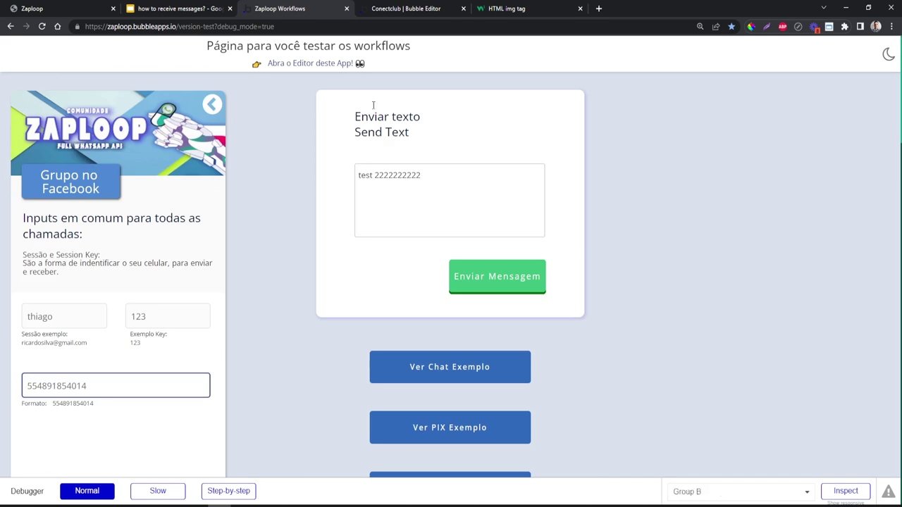
pyautogui.scroll(-8, 262, 318)
pyautogui.scroll(-4, 262, 317)
pyautogui.scroll(8, 262, 317)
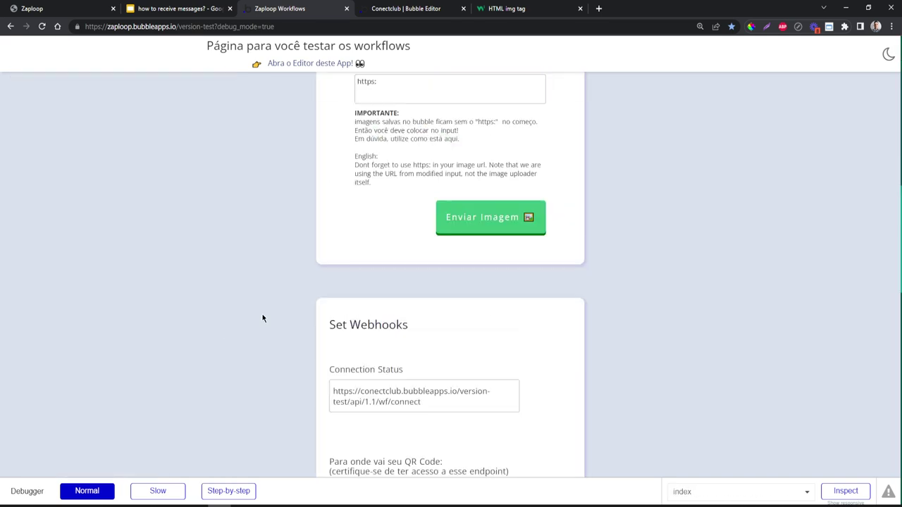
# - Upload the bubble thumbnail image and send it captioned 'sasdasdasd' via Enviar Imagem
pyautogui.scroll(-2, 266, 310)
pyautogui.click(370, 288)
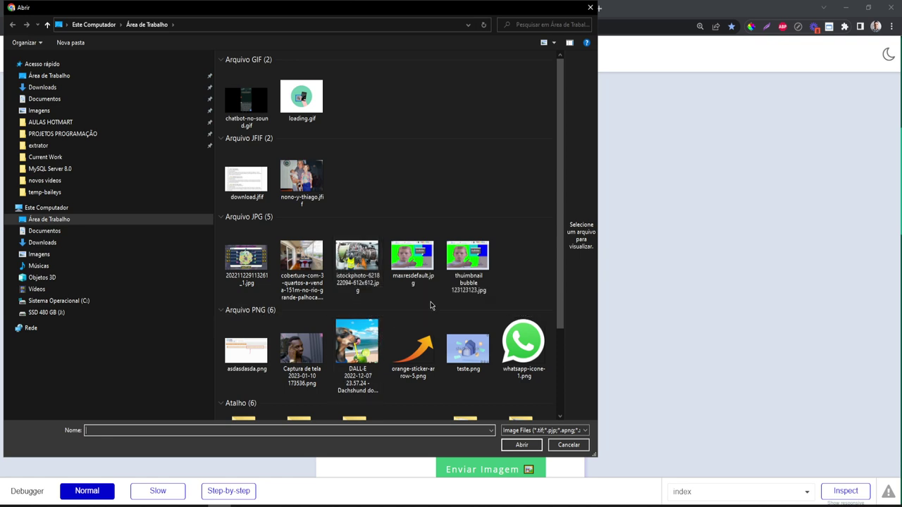
pyautogui.doubleClick(452, 285)
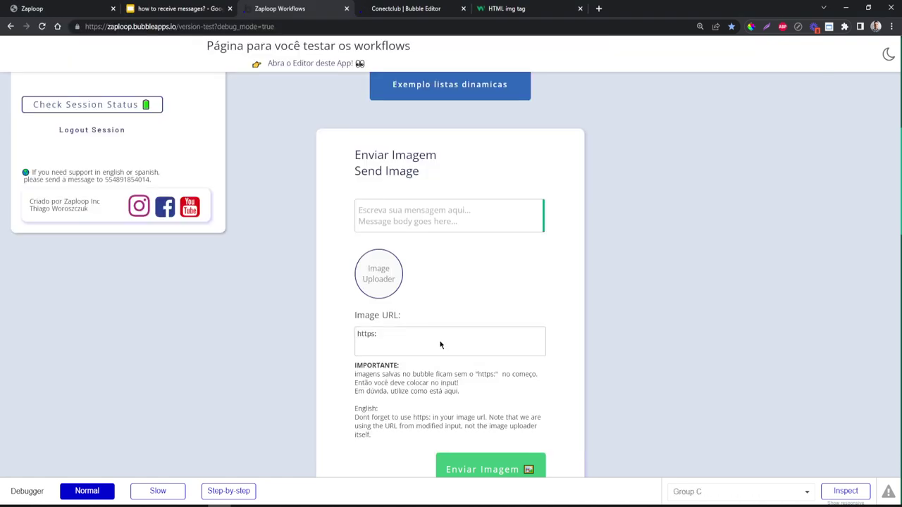
pyautogui.scroll(-1, 369, 289)
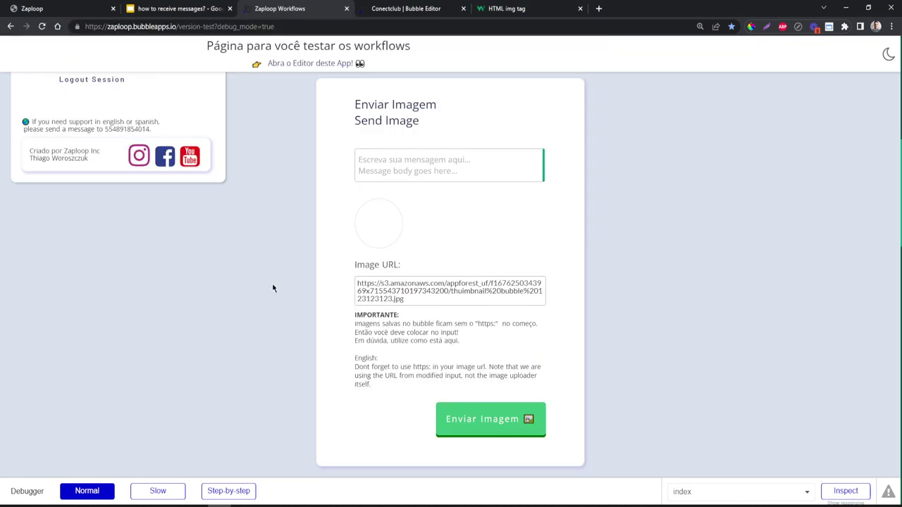
pyautogui.click(446, 424)
pyautogui.write('sasdasdasd')
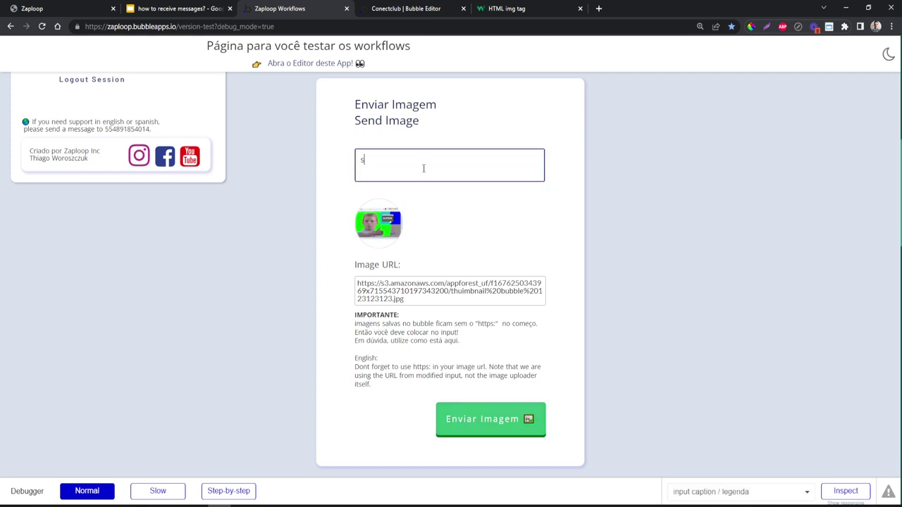
pyautogui.click(505, 432)
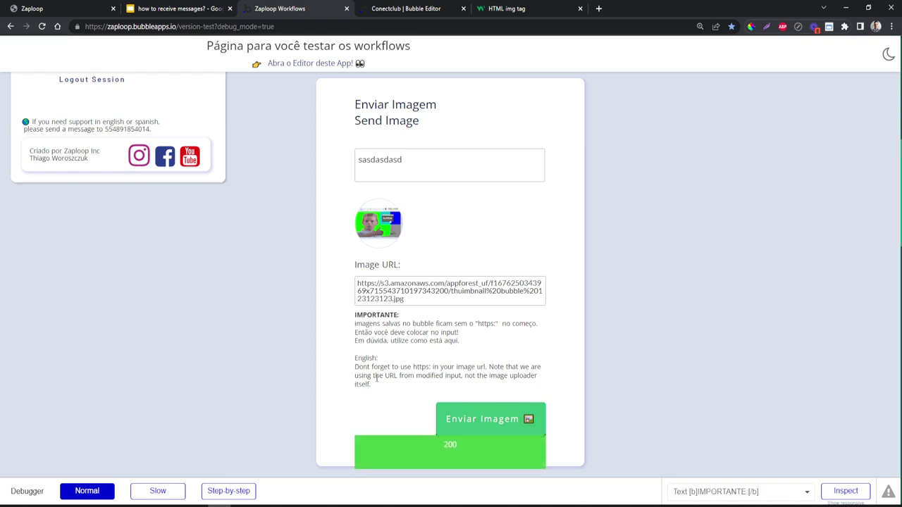
# - Confirm the captioned photo arrived in WhatsApp Web by viewing it full size, then open a new tab
pyautogui.hotkey('alt', 'Tab')
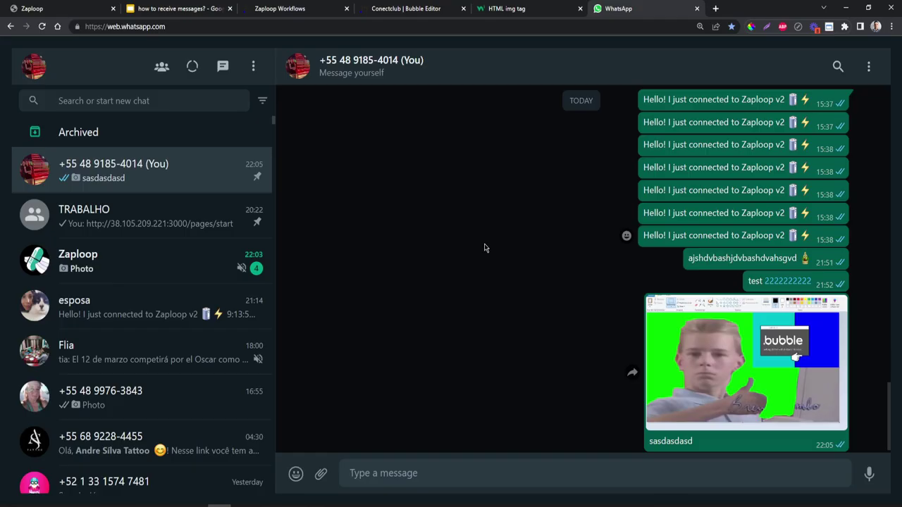
pyautogui.click(755, 371)
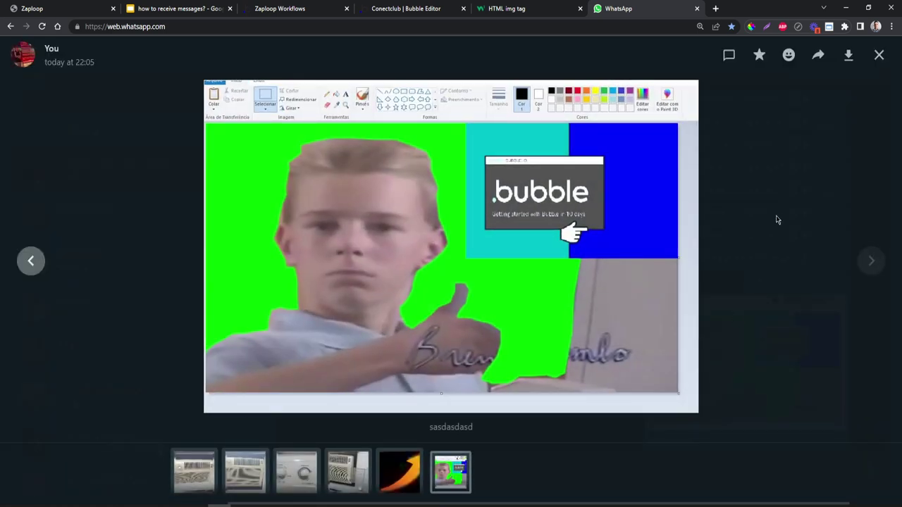
pyautogui.press('Escape')
pyautogui.click(715, 8)
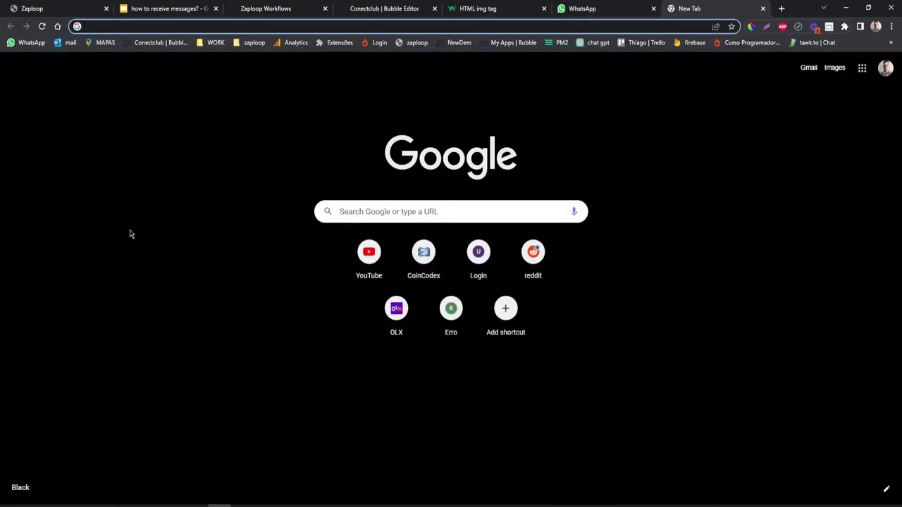
# - Review the authenticated Zaploop v1.0 session page and collapse its optional Webhooks URL endpoints section
pyautogui.click(60, 8)
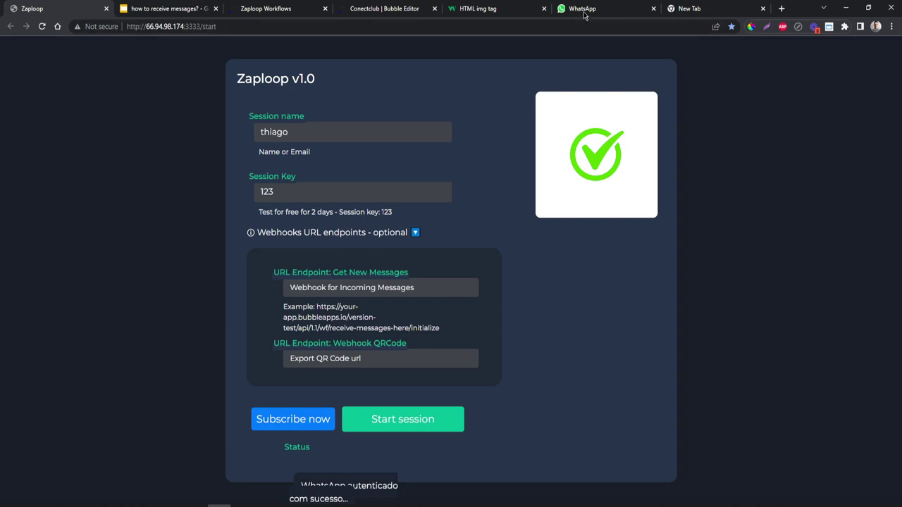
pyautogui.click(724, 7)
pyautogui.click(62, 8)
pyautogui.click(303, 231)
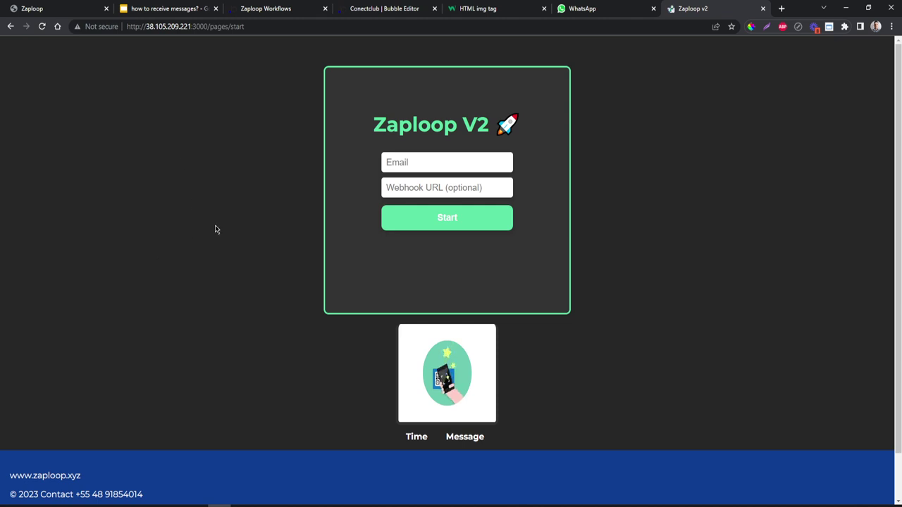
# - Enter a short test session name in the Email field and Start to get the WhatsApp QR code
pyautogui.press('Tab')
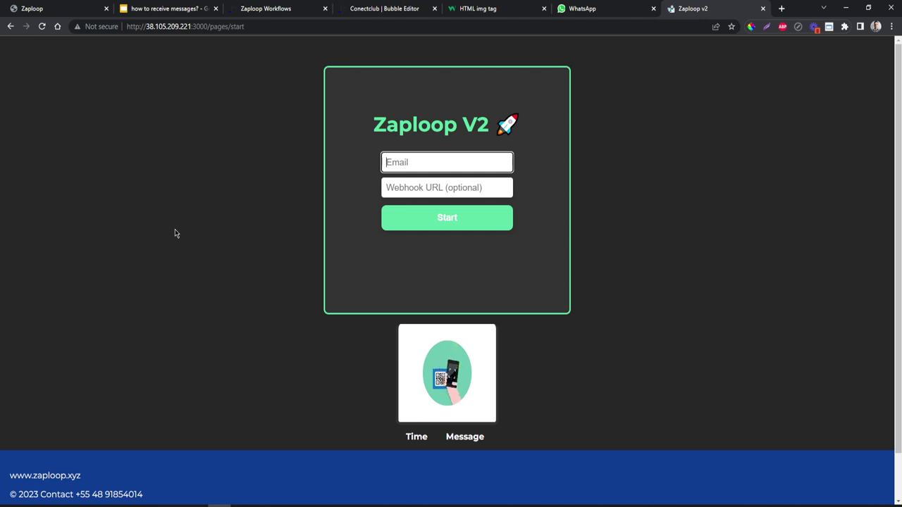
pyautogui.write('ana')
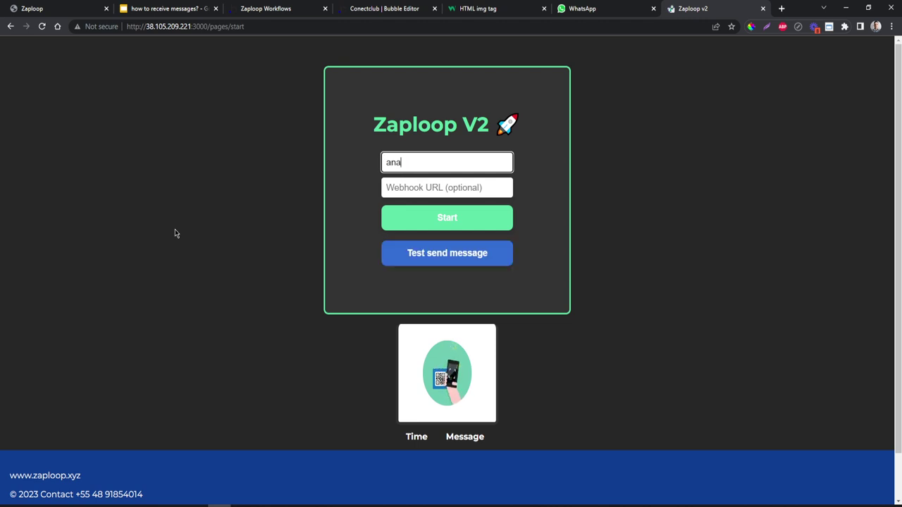
pyautogui.press('BackSpace')
pyautogui.press('BackSpace')
pyautogui.press('BackSpace')
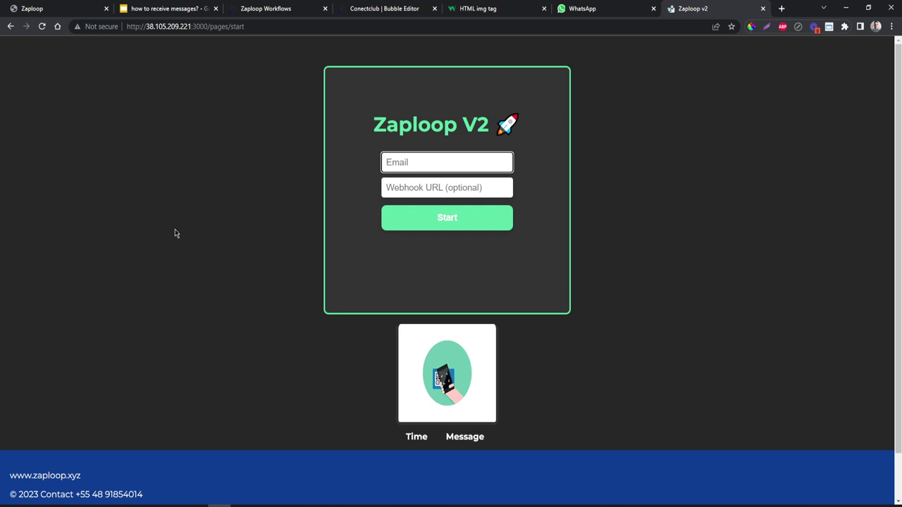
pyautogui.write('dave')
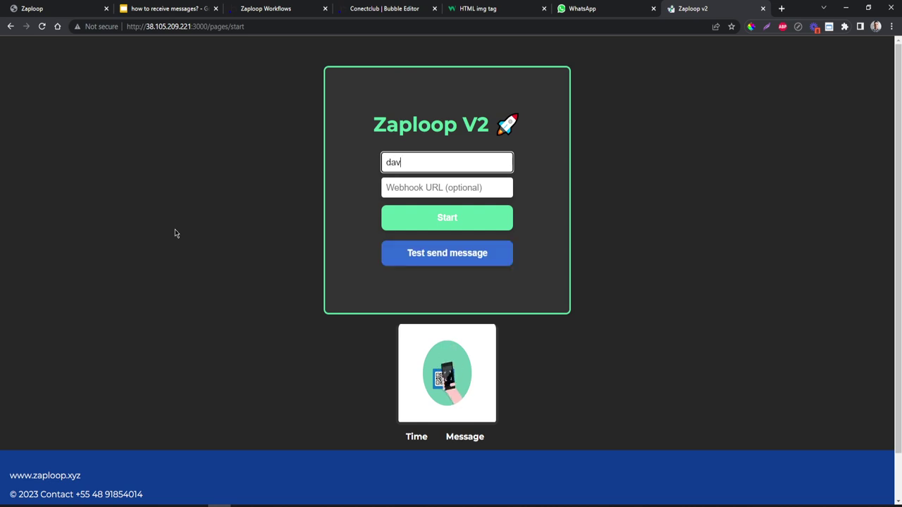
pyautogui.click(402, 218)
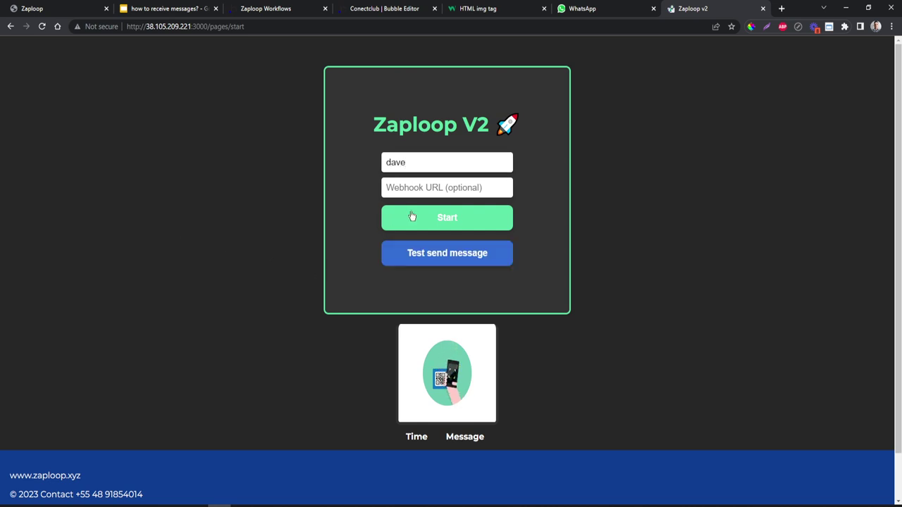
pyautogui.scroll(-1, 307, 298)
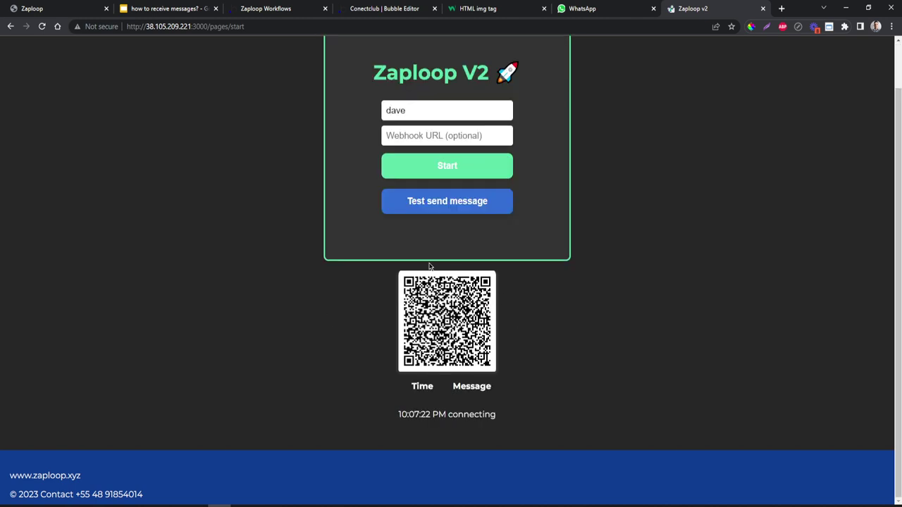